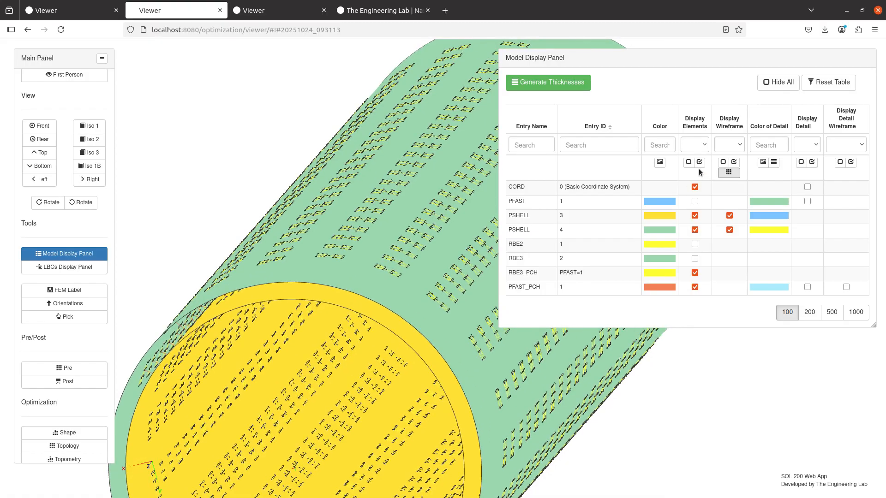
- Inspect the cylinder mesh in wireframe from an end-on view, then switch to the two-plate model's viewer tab
{"action": "left_click", "coordinate": [728, 174]}
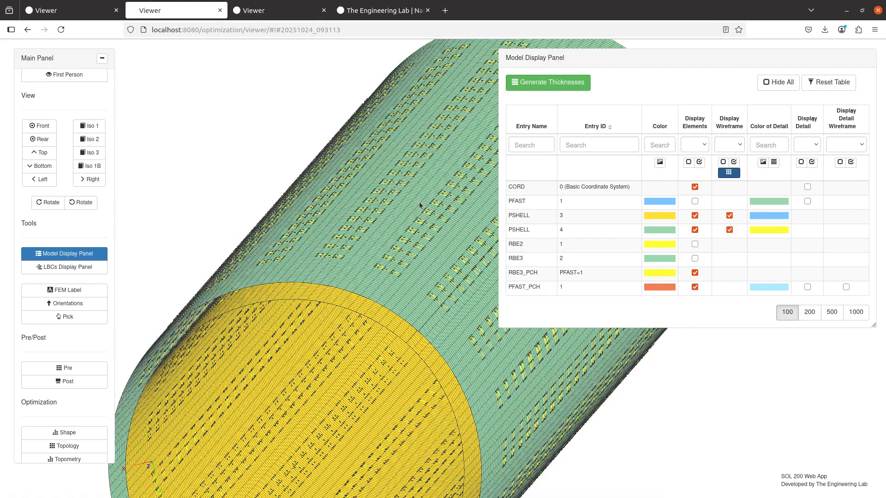
{"action": "left_click_drag", "start_coordinate": [314, 245], "coordinate": [384, 192]}
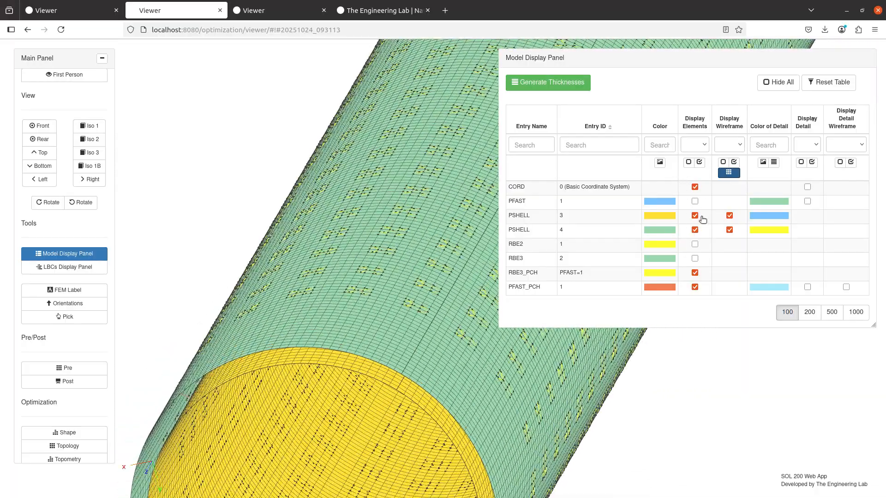
{"action": "left_click", "coordinate": [728, 173]}
{"action": "scroll", "coordinate": [254, 352], "scroll_direction": "up", "scroll_amount": 2}
{"action": "left_click_drag", "start_coordinate": [254, 351], "coordinate": [397, 320]}
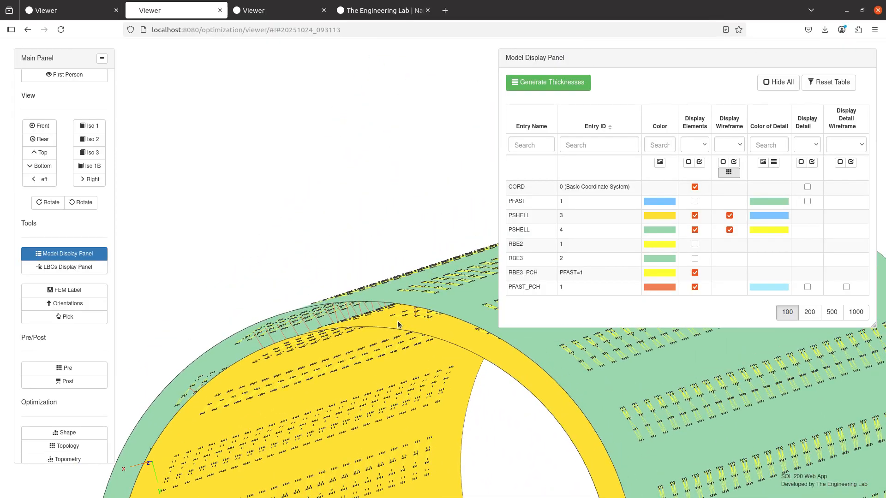
{"action": "left_click", "coordinate": [85, 14]}
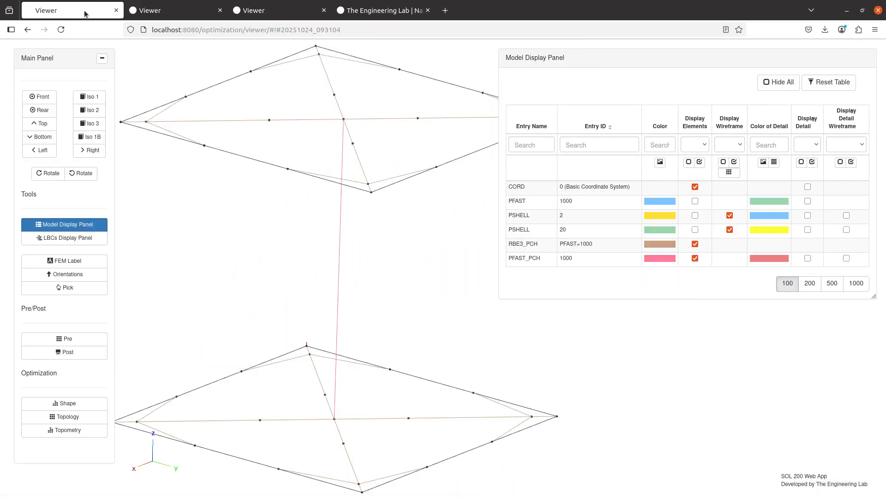
- Hide and re-show the RBE3_PCH and PFAST_PCH elements and the plate wireframe
{"action": "left_click", "coordinate": [695, 244]}
{"action": "left_click", "coordinate": [695, 258]}
{"action": "left_click", "coordinate": [730, 173]}
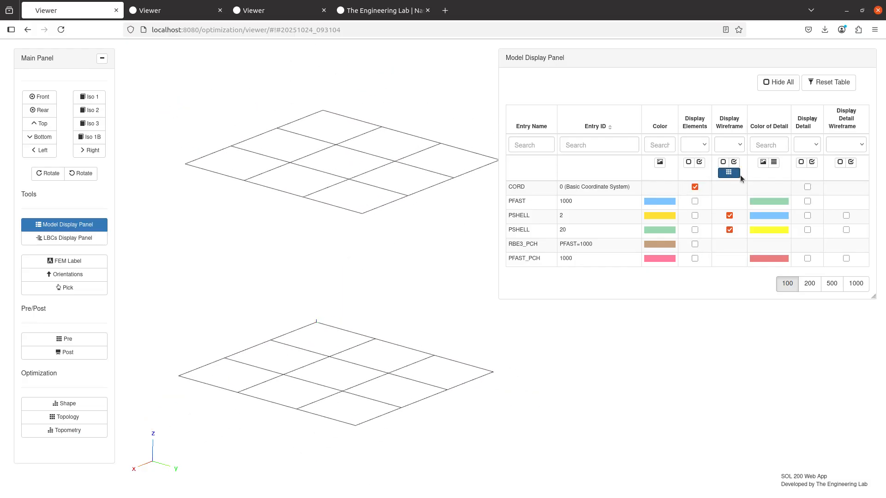
{"action": "left_click", "coordinate": [730, 173]}
{"action": "left_click", "coordinate": [694, 258]}
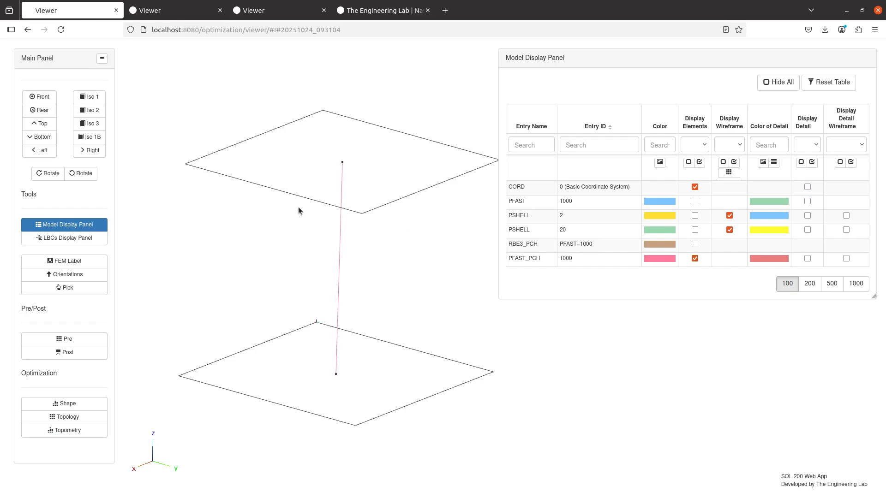
{"action": "left_click", "coordinate": [696, 246]}
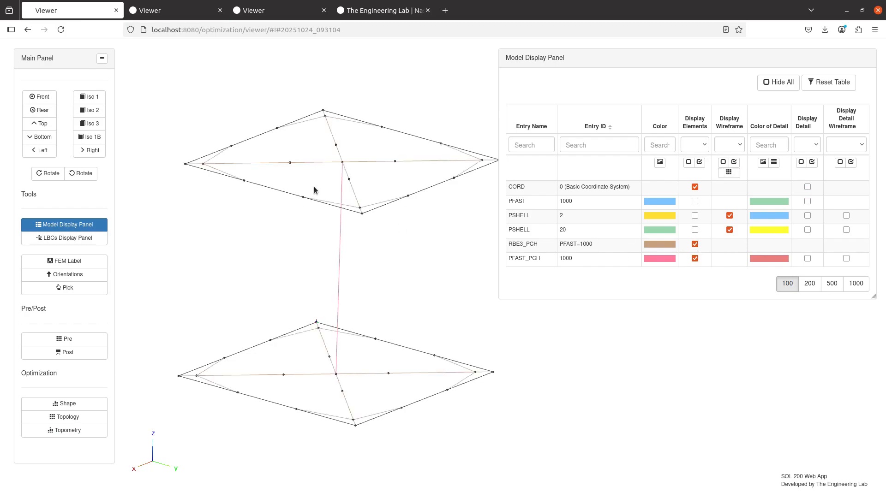
- Orbit the plates to the fastener, then return to the cylinder viewer looking through its ring opening
{"action": "left_click_drag", "start_coordinate": [314, 186], "coordinate": [373, 206]}
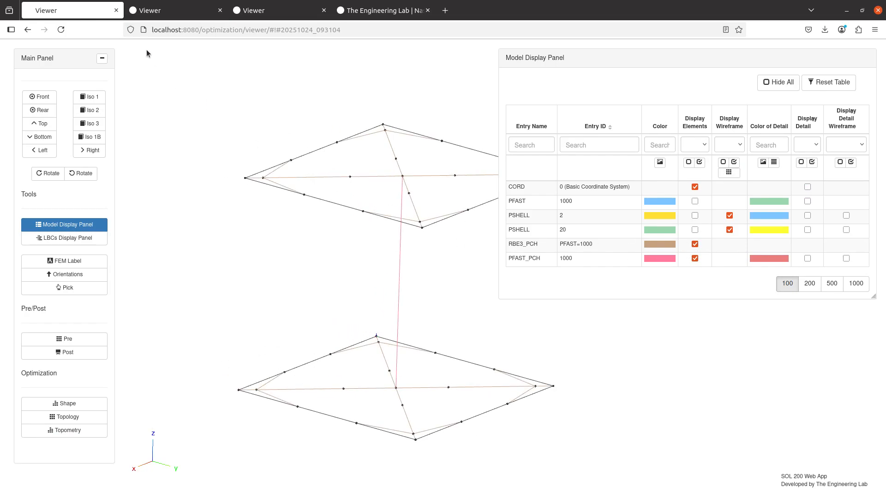
{"action": "left_click", "coordinate": [162, 13]}
{"action": "left_click_drag", "start_coordinate": [354, 293], "coordinate": [355, 242]}
- Orbit, pan and zoom in on the cylinder's fasteners, then switch to the third viewer tab with the bare cylinder
{"action": "left_click_drag", "start_coordinate": [364, 294], "coordinate": [358, 289]}
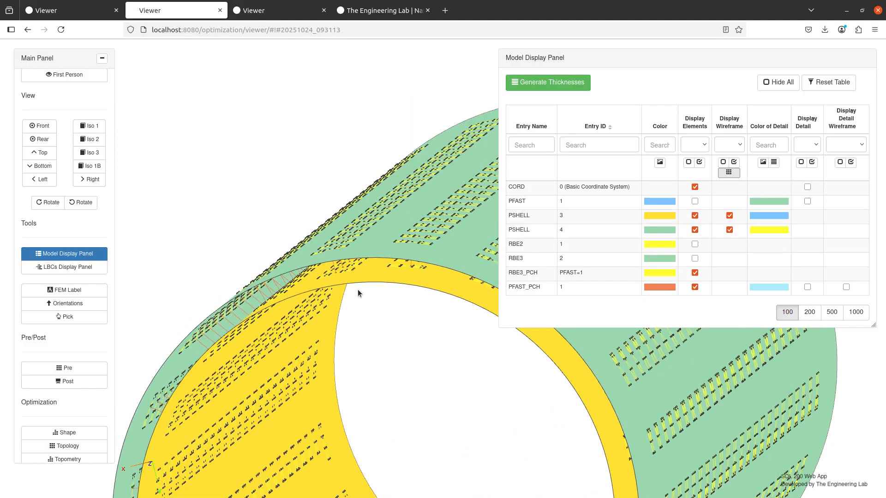
{"action": "left_click_drag", "start_coordinate": [367, 266], "coordinate": [378, 298]}
{"action": "scroll", "coordinate": [377, 298], "scroll_direction": "up", "scroll_amount": 5}
{"action": "scroll", "coordinate": [377, 299], "scroll_direction": "up", "scroll_amount": 2}
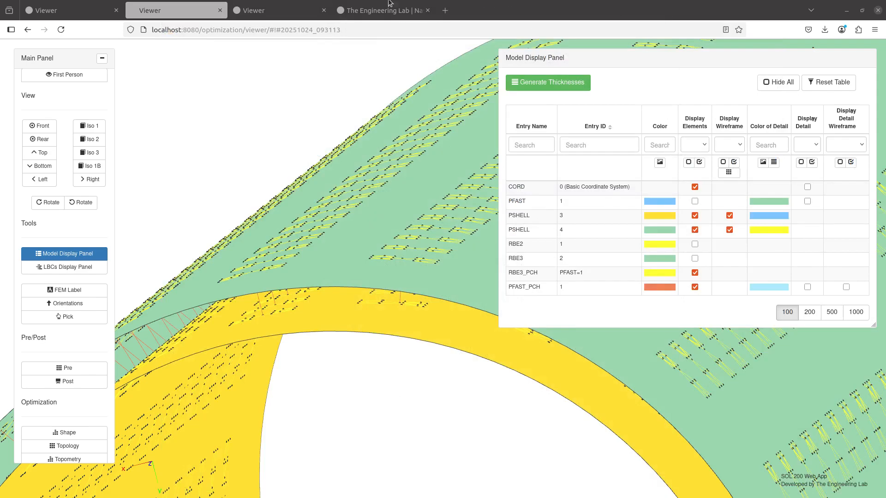
{"action": "left_click", "coordinate": [295, 10]}
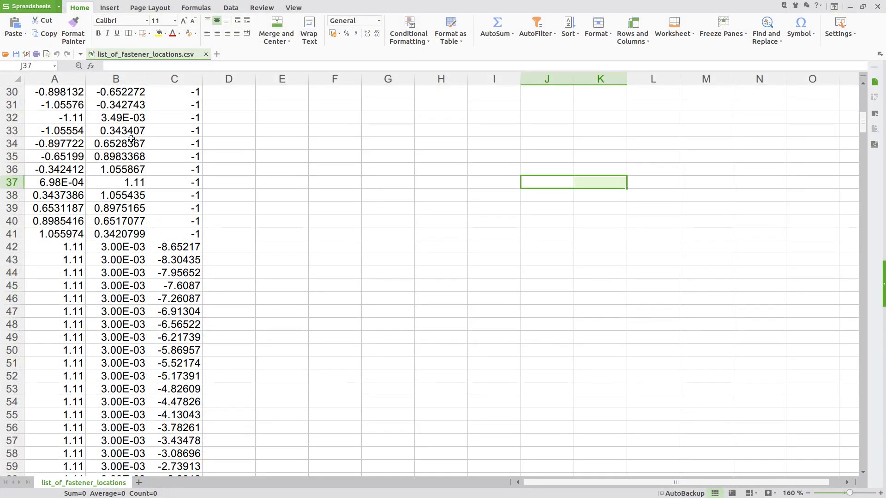
{"action": "scroll", "coordinate": [77, 182], "scroll_direction": "up", "scroll_amount": 10}
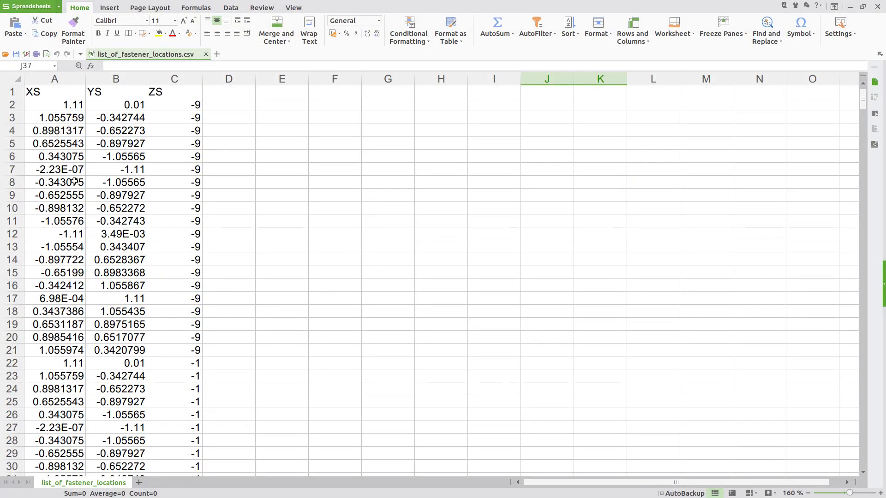
{"action": "left_click", "coordinate": [49, 91]}
{"action": "left_click", "coordinate": [99, 90]}
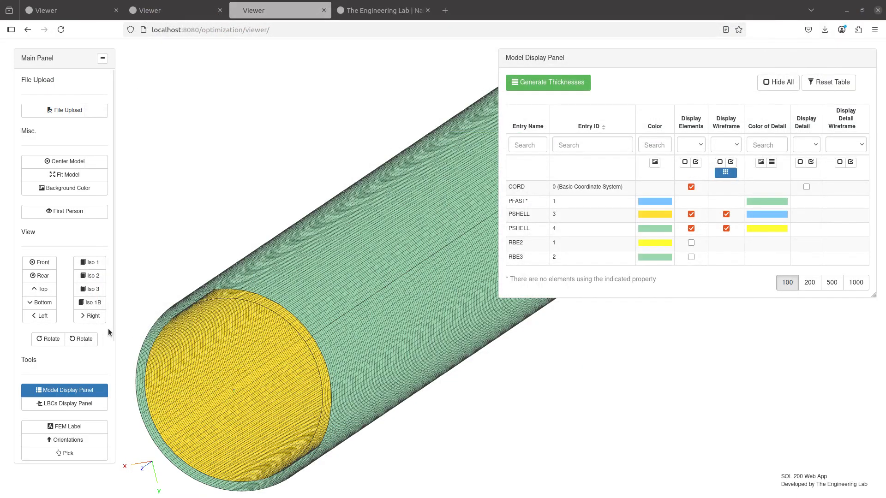
- Review the existing PFAST property table in Pre, then list all bulk data entry types in Select Entry
{"action": "scroll", "coordinate": [108, 328], "scroll_direction": "down", "scroll_amount": 4}
{"action": "left_click", "coordinate": [88, 339]}
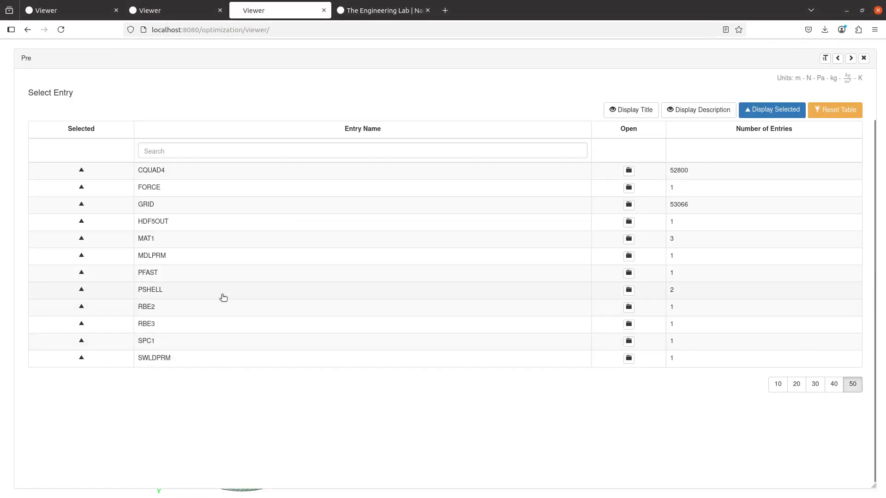
{"action": "left_click", "coordinate": [227, 276]}
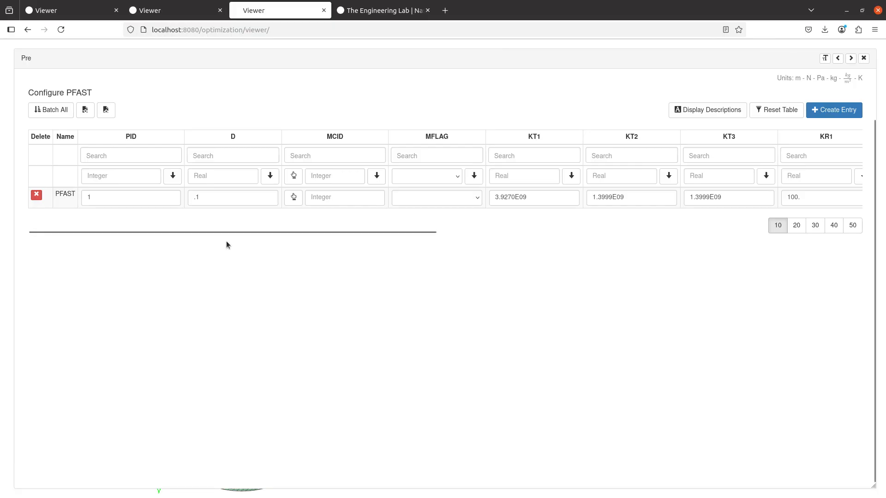
{"action": "scroll", "coordinate": [215, 250], "scroll_direction": "up", "scroll_amount": 2}
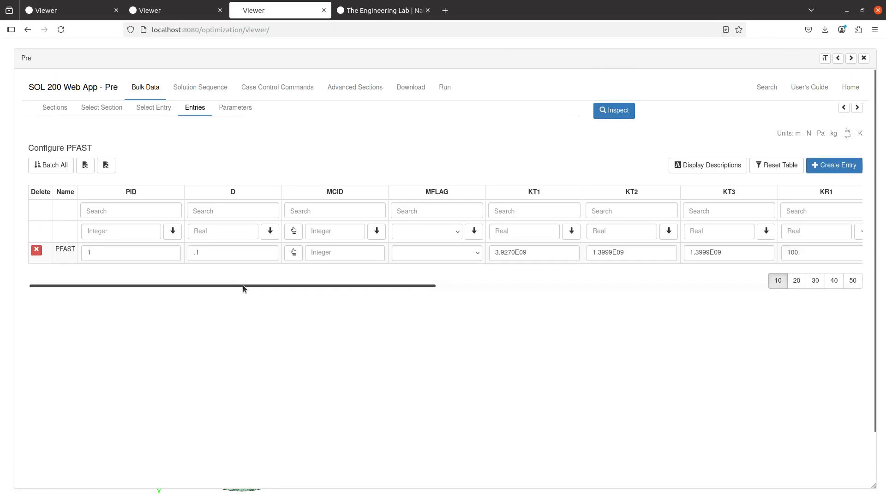
{"action": "left_click_drag", "start_coordinate": [242, 285], "coordinate": [304, 292]}
{"action": "left_click", "coordinate": [159, 111]}
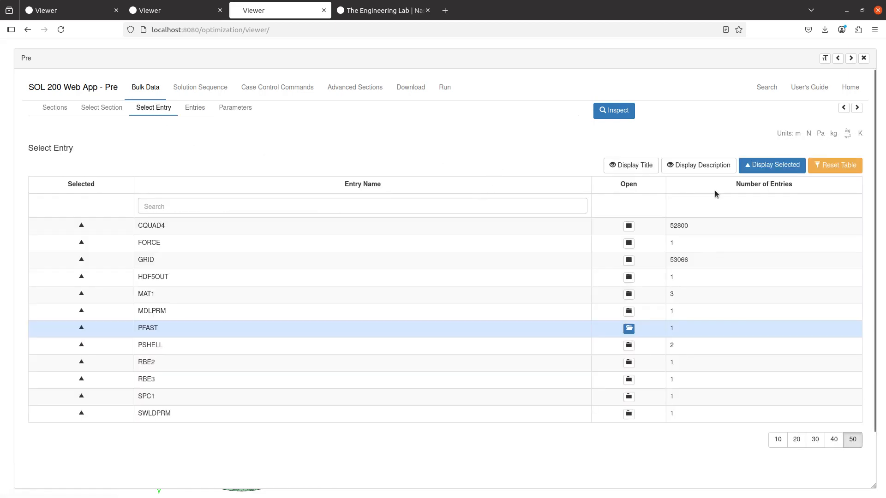
{"action": "left_click", "coordinate": [834, 165]}
- Find CFAST with a 'cfa' search and create a new CFAST entry
{"action": "left_click", "coordinate": [448, 207]}
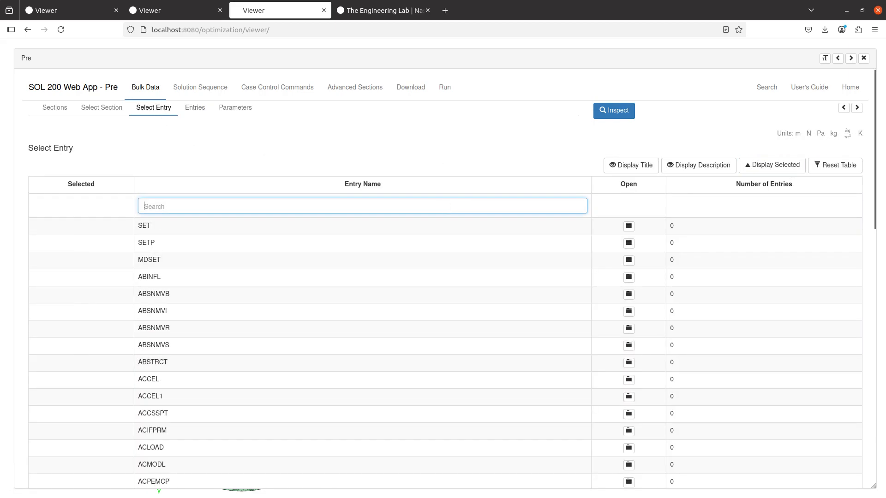
{"action": "type", "text": "cfast"}
{"action": "left_click", "coordinate": [629, 226]}
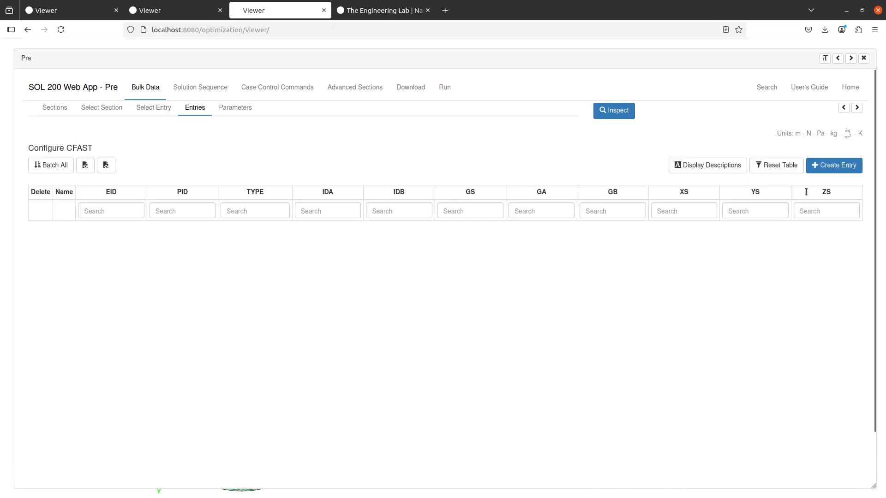
{"action": "left_click", "coordinate": [823, 171]}
- Set the entry's PID to PFAST 1 and TYPE to PROP, with the editor docked beside the model
{"action": "left_click", "coordinate": [240, 251]}
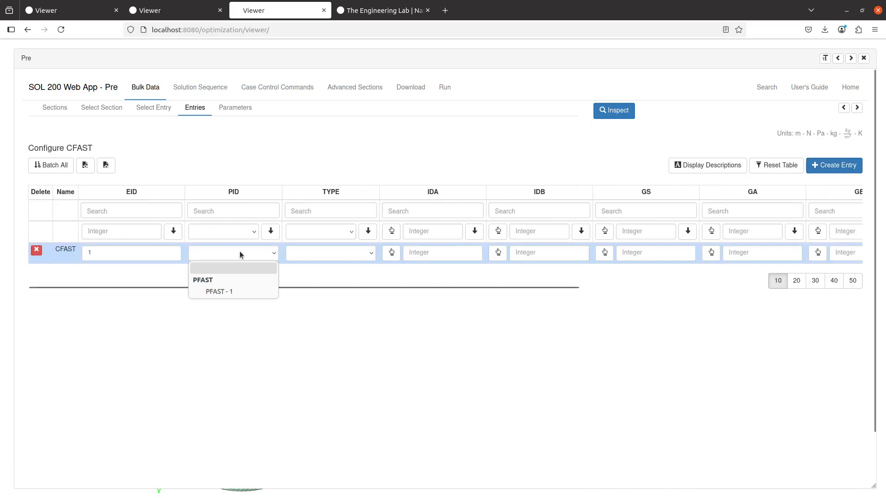
{"action": "left_click", "coordinate": [235, 289]}
{"action": "left_click", "coordinate": [323, 255]}
{"action": "left_click", "coordinate": [317, 280]}
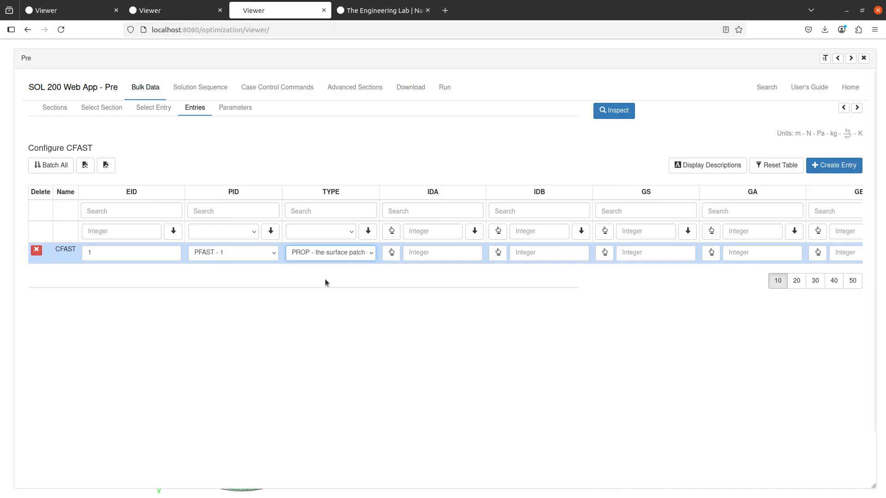
{"action": "left_click", "coordinate": [851, 58]}
{"action": "scroll", "coordinate": [698, 280], "scroll_direction": "right", "scroll_amount": 2}
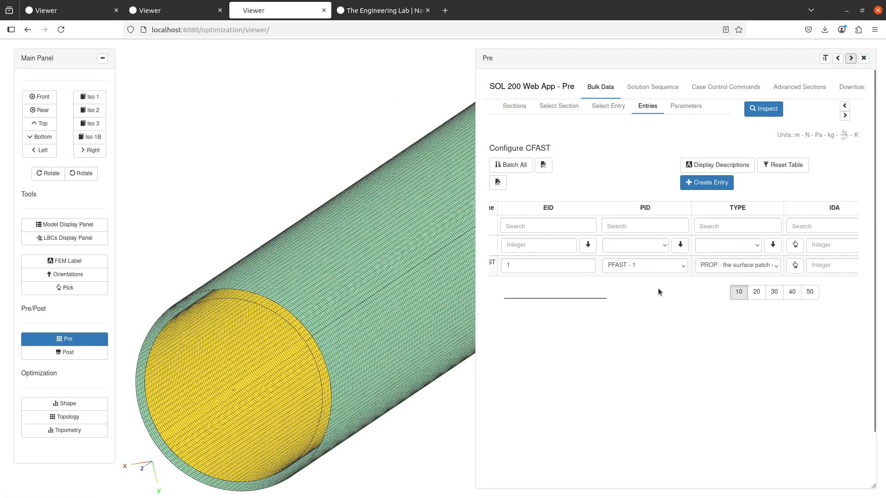
{"action": "left_click_drag", "start_coordinate": [581, 297], "coordinate": [653, 302]}
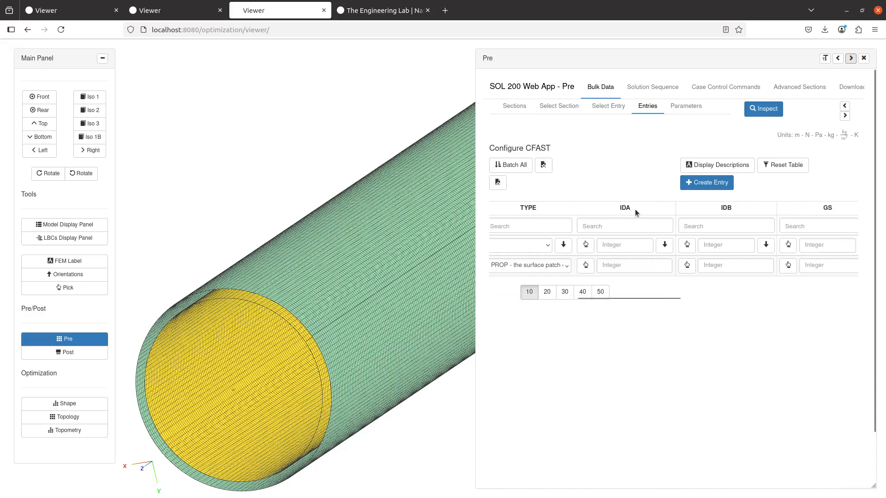
- Pick the inner yellow shell (property 3) as IDA using the 2D filter
{"action": "left_click", "coordinate": [586, 265]}
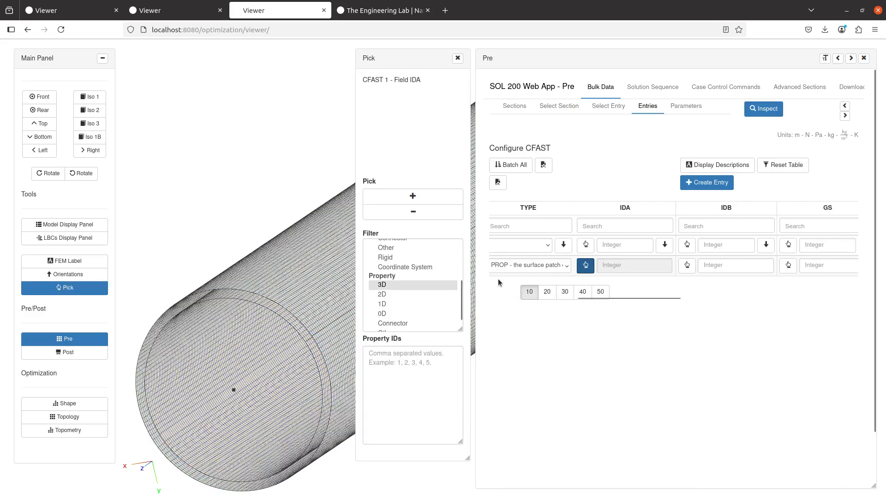
{"action": "left_click", "coordinate": [395, 295]}
{"action": "left_click", "coordinate": [413, 197]}
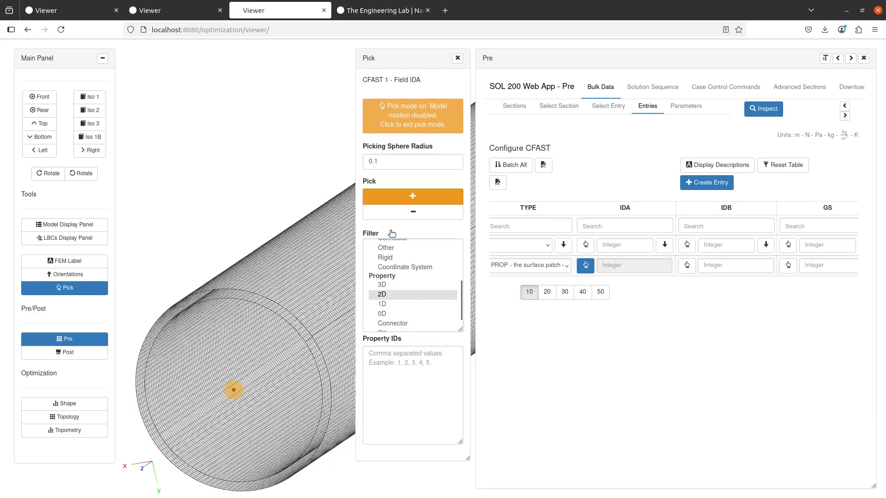
{"action": "left_click", "coordinate": [273, 312]}
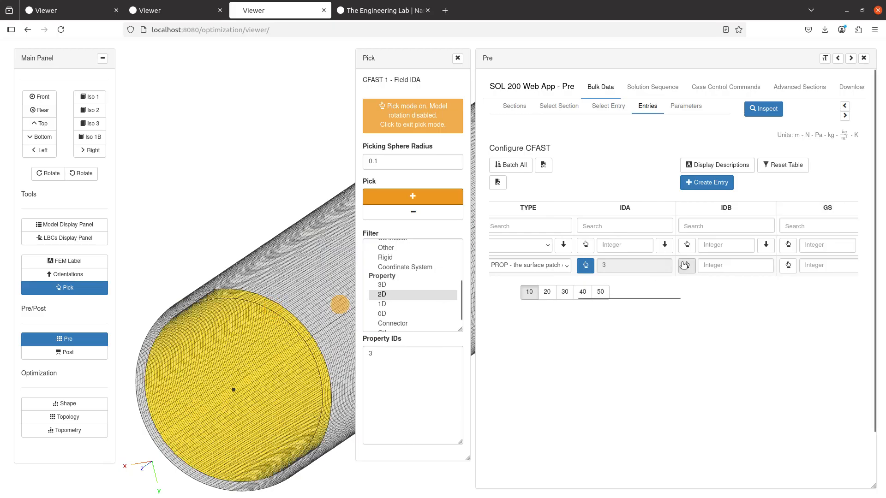
- Pick the outer green shell to set IDB to property 4
{"action": "left_click", "coordinate": [400, 294]}
{"action": "left_click", "coordinate": [412, 196]}
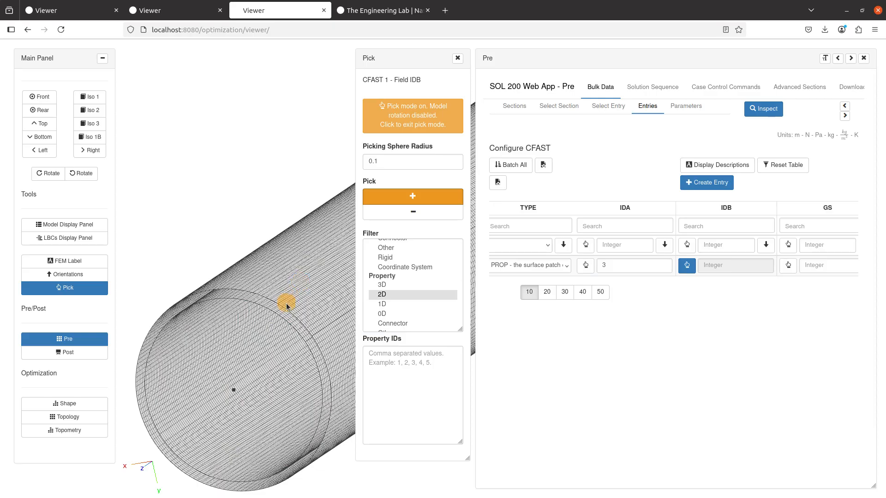
{"action": "left_click", "coordinate": [287, 306]}
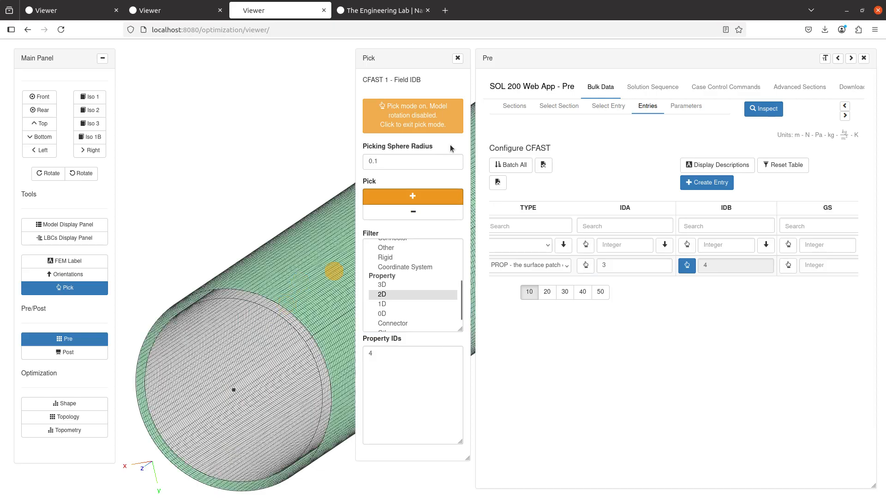
{"action": "left_click", "coordinate": [686, 267]}
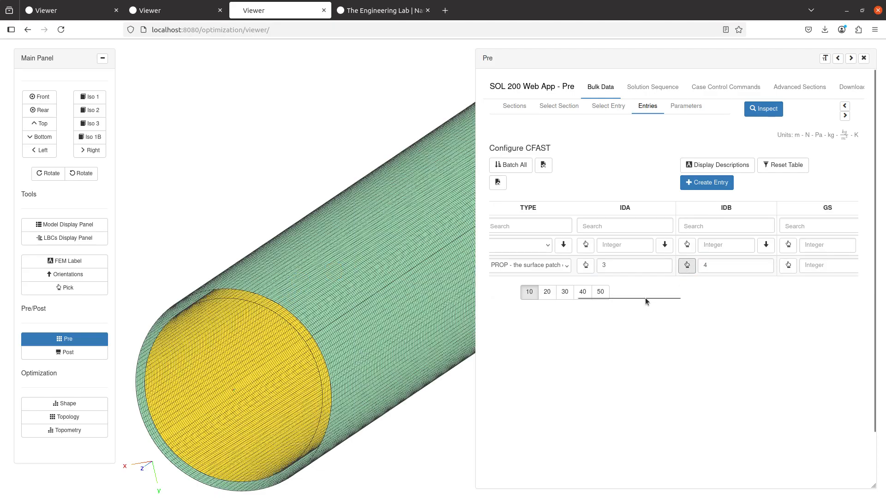
{"action": "left_click_drag", "start_coordinate": [645, 297], "coordinate": [843, 295]}
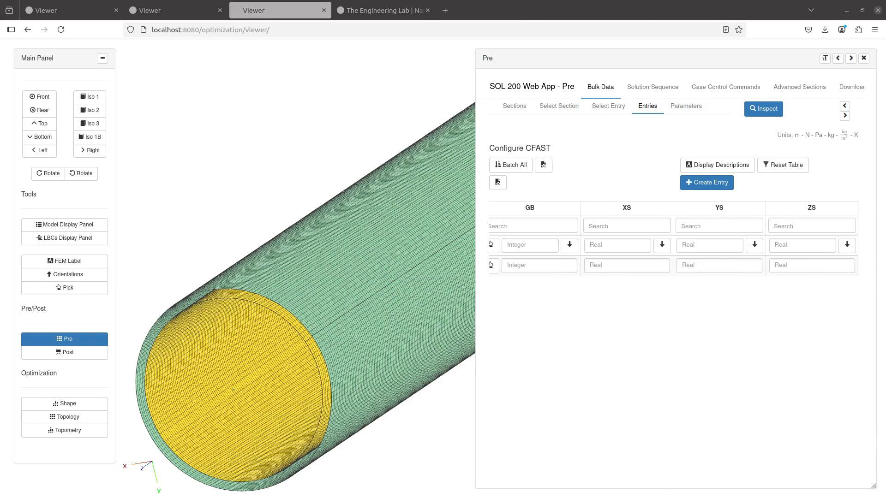
- Enter the CFAST location XS 1.11, YS 0.010, ZS -9.00 and rotate the cylinder to its open end
{"action": "left_click", "coordinate": [639, 265]}
{"action": "left_click", "coordinate": [748, 265]}
{"action": "left_click", "coordinate": [814, 267]}
{"action": "type", "text": "-9.00"}
{"action": "scroll", "coordinate": [345, 263], "scroll_direction": "down", "scroll_amount": 5}
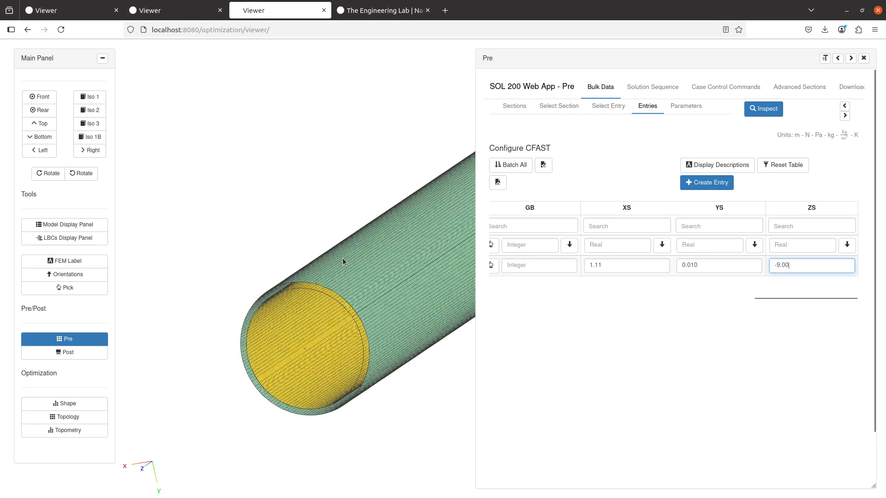
{"action": "left_click_drag", "start_coordinate": [342, 259], "coordinate": [256, 309]}
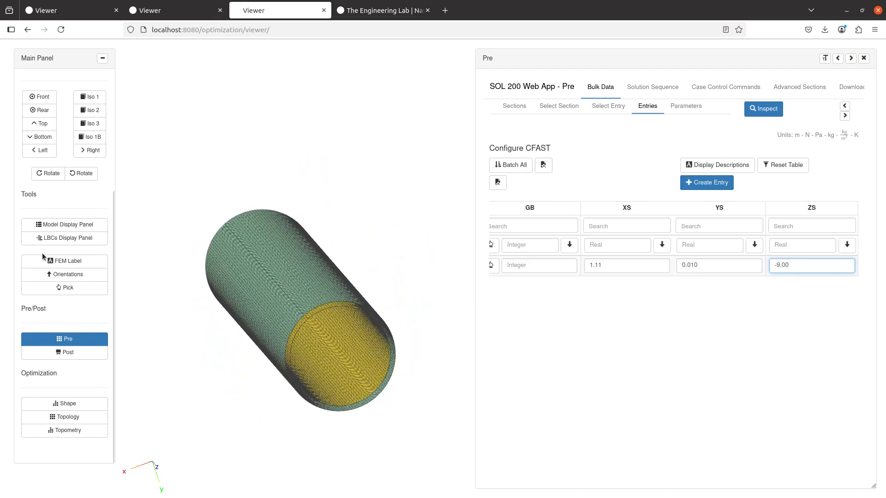
{"action": "left_click", "coordinate": [57, 228]}
- Display the PFAST element without wireframe, zoom to the fastener, and reopen the CFAST table in Pre
{"action": "left_click", "coordinate": [691, 202]}
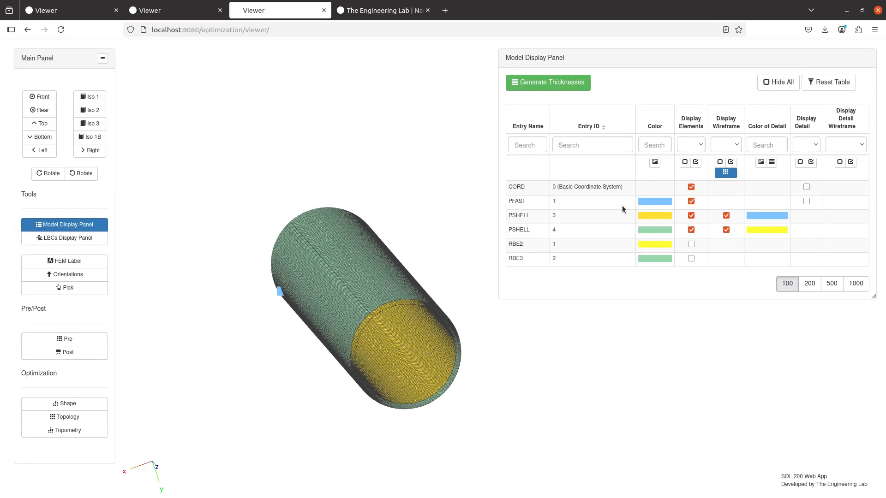
{"action": "left_click_drag", "start_coordinate": [381, 254], "coordinate": [461, 216]}
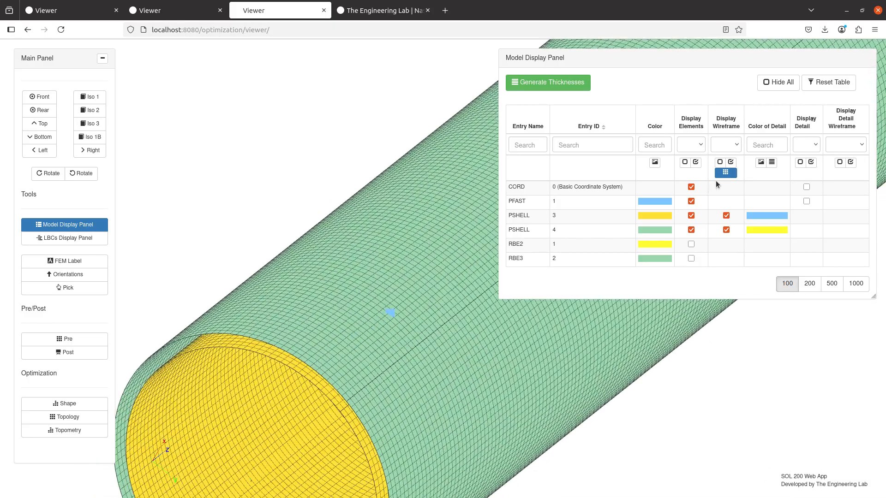
{"action": "left_click", "coordinate": [725, 173]}
{"action": "mouse_move", "coordinate": [352, 255]}
{"action": "left_mouse_down"}
{"action": "mouse_move", "coordinate": [439, 310]}
{"action": "mouse_move", "coordinate": [389, 335]}
{"action": "mouse_move", "coordinate": [406, 312]}
{"action": "mouse_move", "coordinate": [444, 297]}
{"action": "left_mouse_up"}
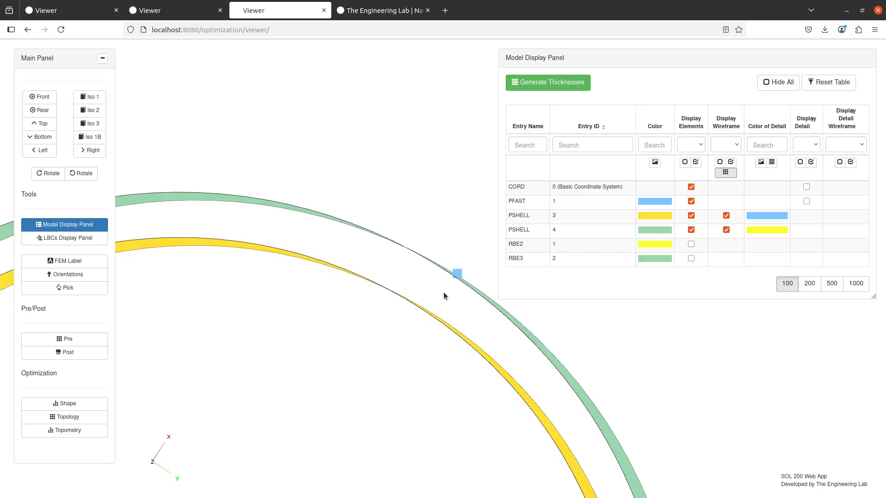
{"action": "left_click", "coordinate": [93, 224]}
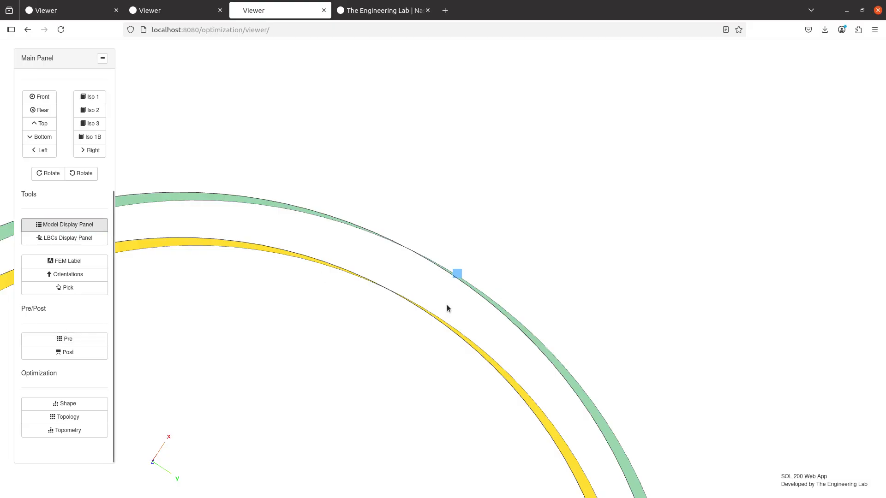
{"action": "left_click", "coordinate": [100, 342]}
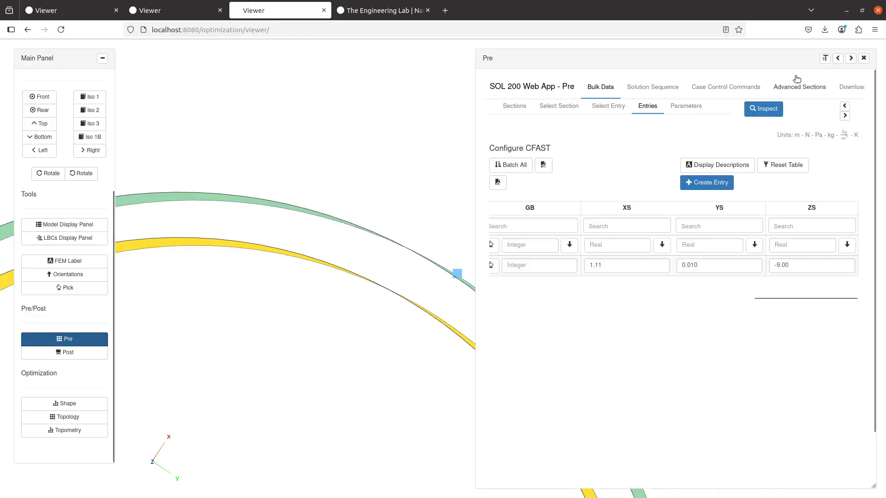
- Expand the CFAST table to full width and export it as table_a.csv
{"action": "left_click", "coordinate": [838, 60]}
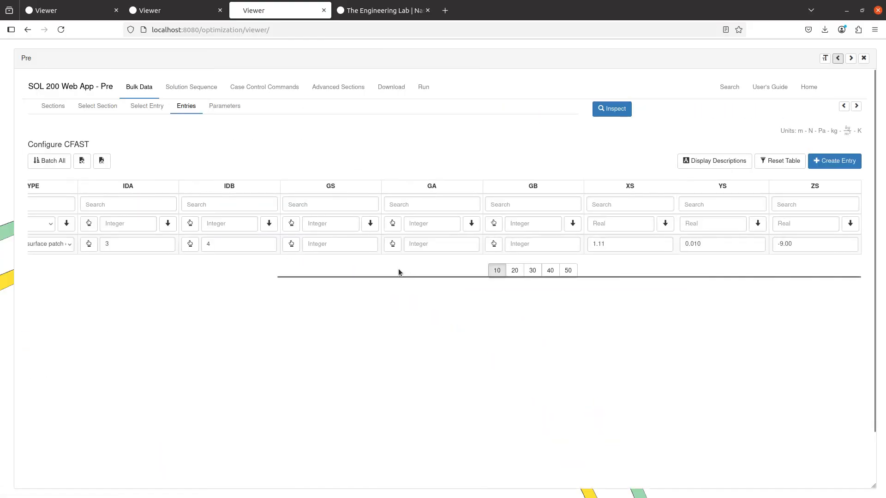
{"action": "left_click_drag", "start_coordinate": [400, 276], "coordinate": [109, 292]}
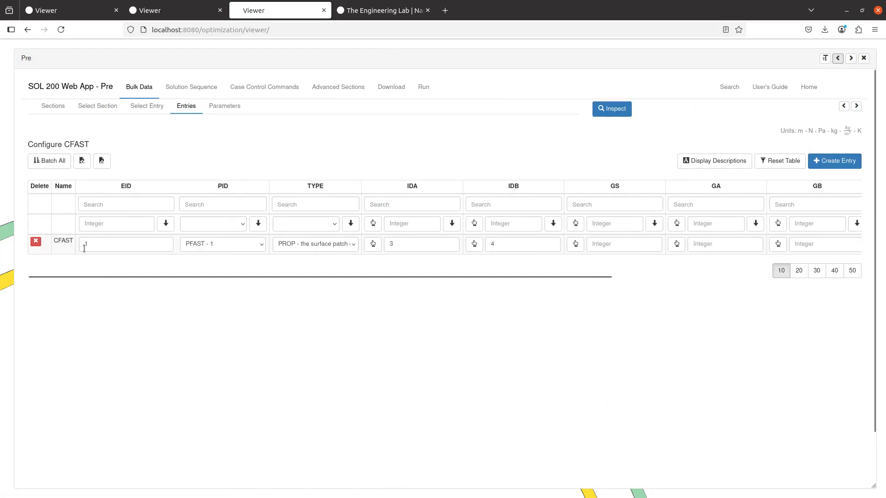
{"action": "left_click", "coordinate": [83, 162]}
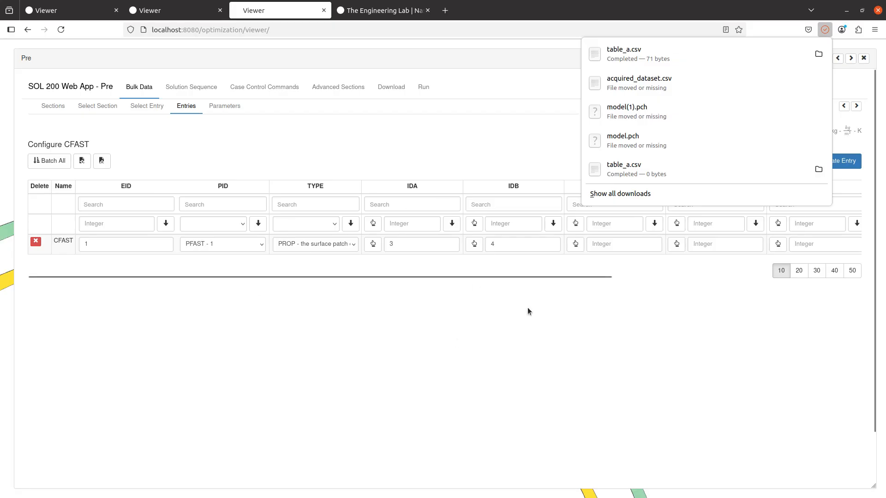
{"action": "key", "text": "alt+Tab"}
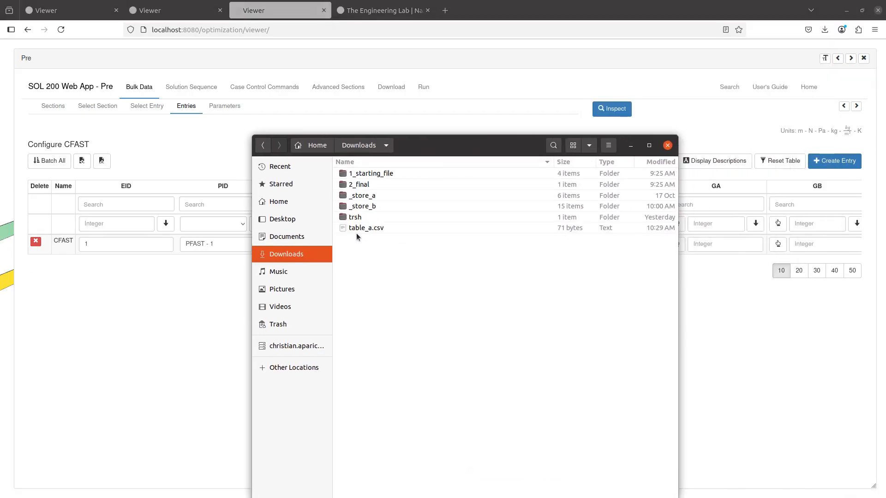
- Open table_a.csv from Downloads with WPS Spreadsheets and activate its sheet
{"action": "right_click", "coordinate": [356, 231]}
{"action": "left_click", "coordinate": [367, 234]}
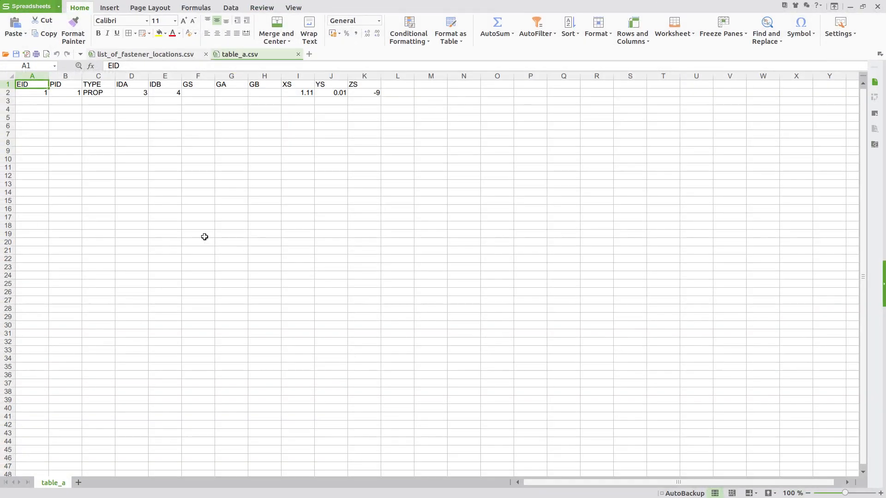
{"action": "left_click", "coordinate": [198, 226]}
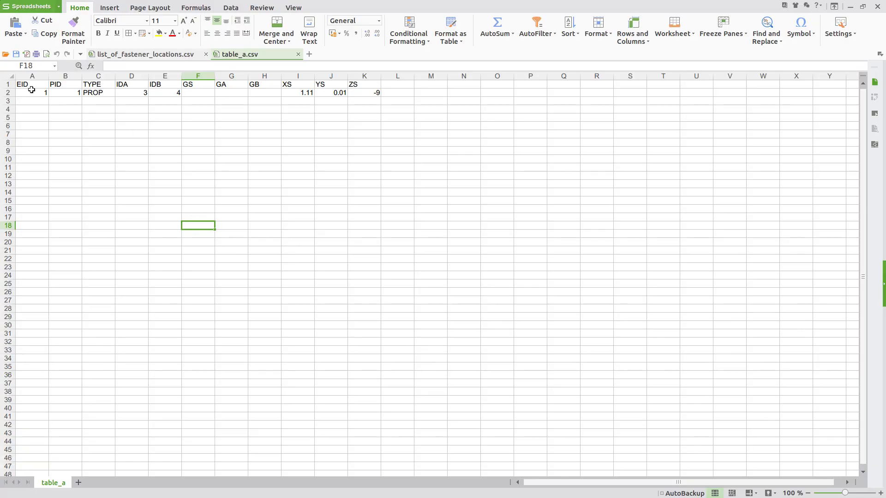
- Copy the XS, YS, ZS columns from list_of_fastener_locations into columns I–K of table_a.csv
{"action": "left_click", "coordinate": [6, 92]}
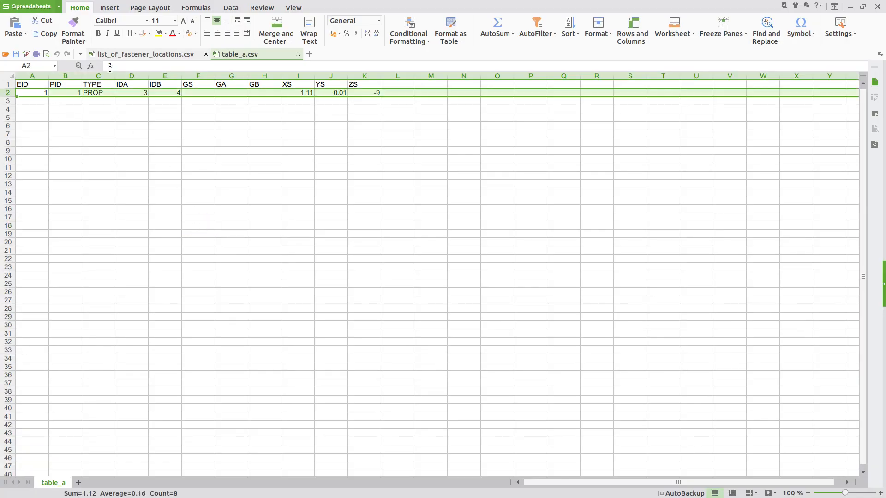
{"action": "left_click", "coordinate": [131, 55]}
{"action": "left_click_drag", "start_coordinate": [47, 80], "coordinate": [166, 81]}
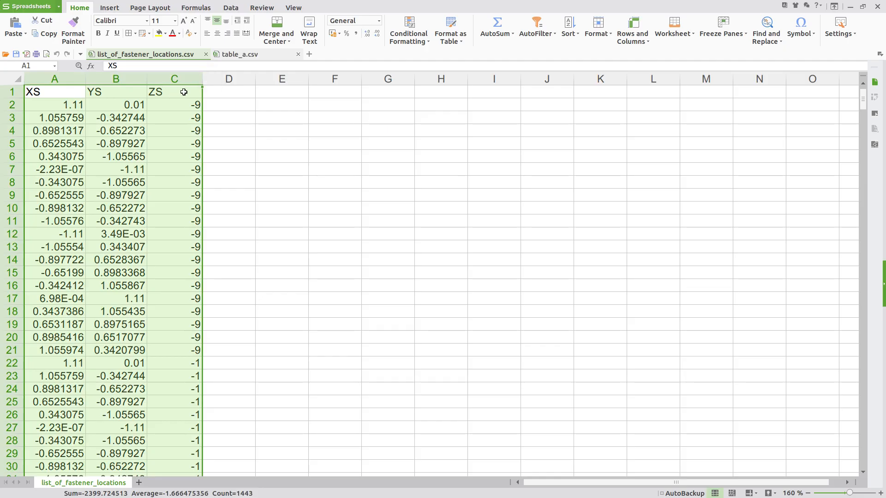
{"action": "key", "text": "ctrl+c"}
{"action": "left_click", "coordinate": [245, 56]}
{"action": "left_click", "coordinate": [310, 84]}
{"action": "key", "text": "ctrl+v"}
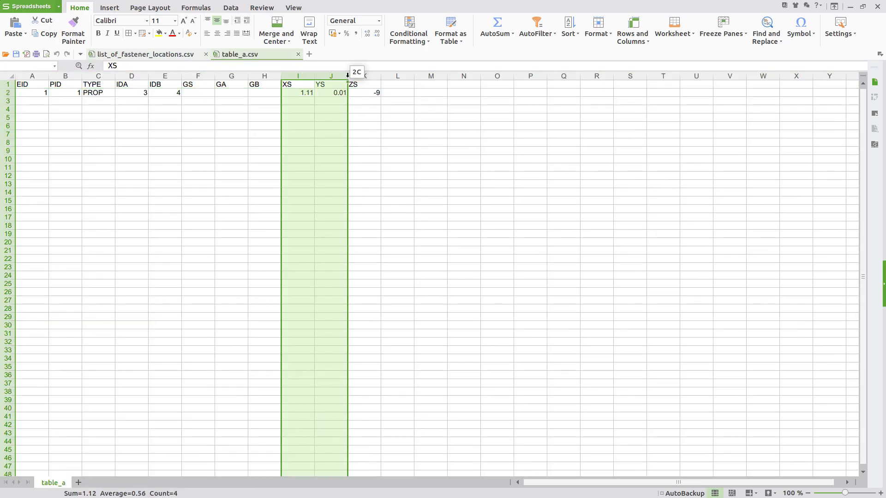
{"action": "left_click", "coordinate": [333, 275]}
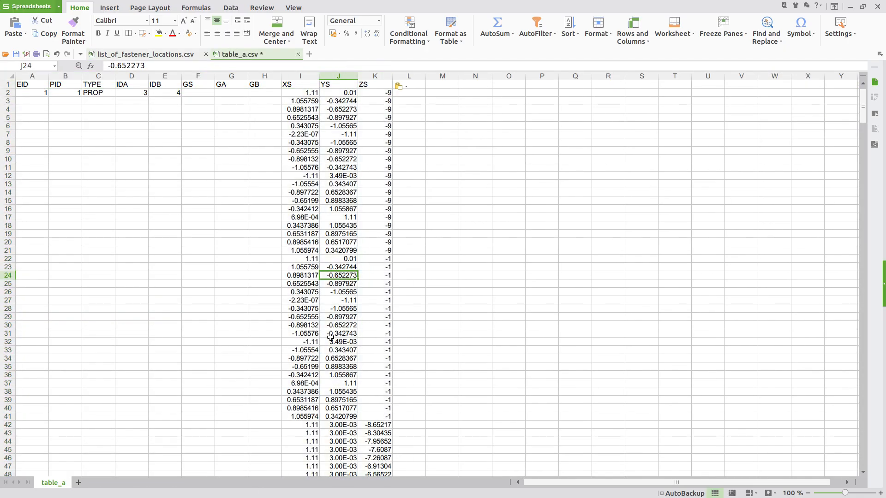
{"action": "scroll", "coordinate": [330, 332], "scroll_direction": "down", "scroll_amount": 20}
{"action": "scroll", "coordinate": [330, 332], "scroll_direction": "up", "scroll_amount": 20}
- Fill the EID column from 1 down to 480 and save table_a.csv in CSV format
{"action": "left_click", "coordinate": [43, 95]}
{"action": "left_click_drag", "start_coordinate": [49, 98], "coordinate": [44, 219]}
{"action": "scroll", "coordinate": [51, 342], "scroll_direction": "down", "scroll_amount": 20}
{"action": "scroll", "coordinate": [50, 340], "scroll_direction": "down", "scroll_amount": 20}
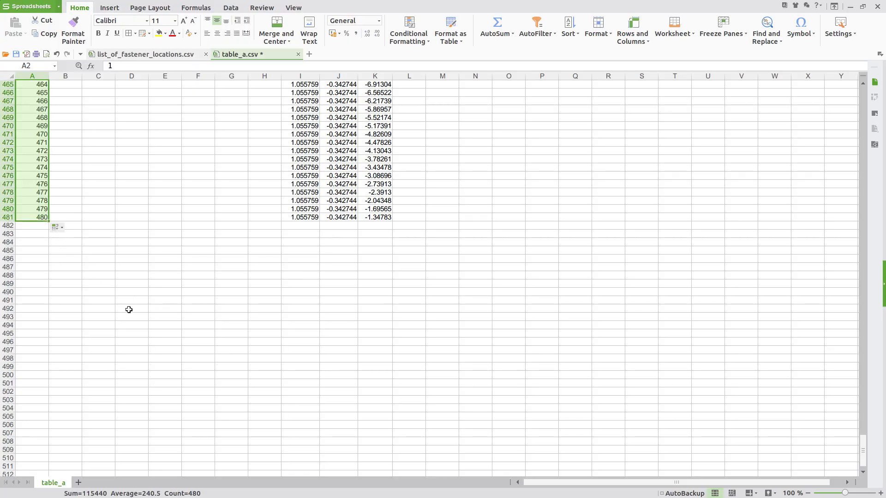
{"action": "scroll", "coordinate": [129, 305], "scroll_direction": "up", "scroll_amount": 20}
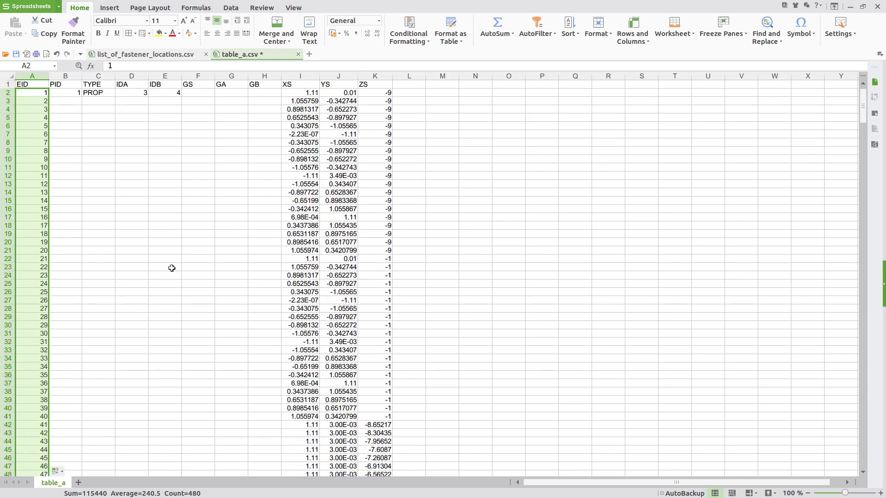
{"action": "left_click", "coordinate": [199, 201]}
{"action": "key", "text": "ctrl+s"}
{"action": "left_click", "coordinate": [532, 292]}
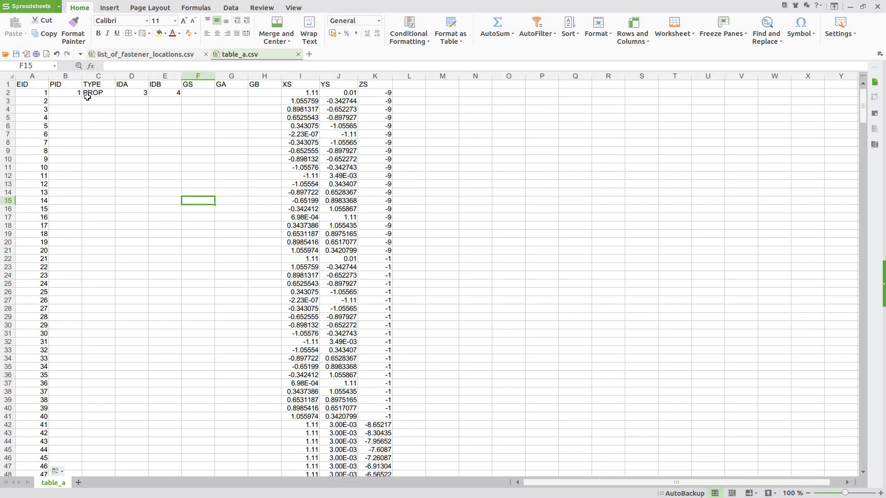
- Inspect the PID, TYPE, IDA and IDB values in row 2, with IDB 4
{"action": "left_click_drag", "start_coordinate": [62, 76], "coordinate": [165, 76]}
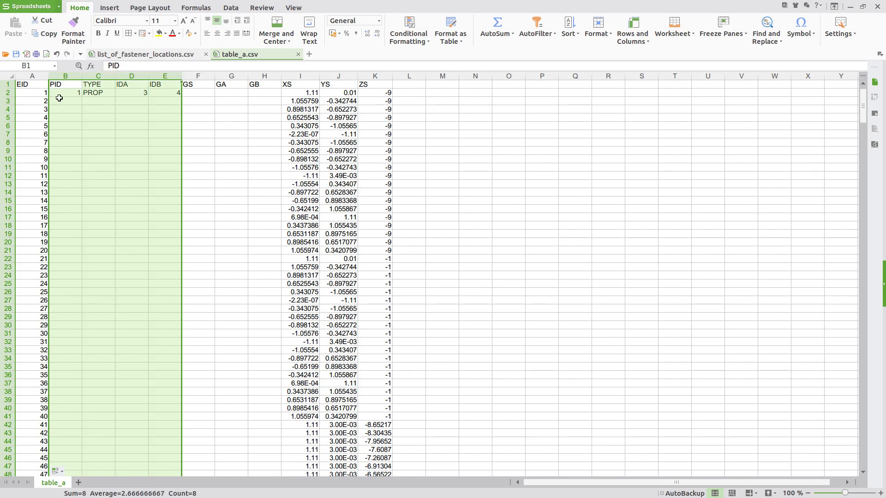
{"action": "left_click", "coordinate": [94, 96]}
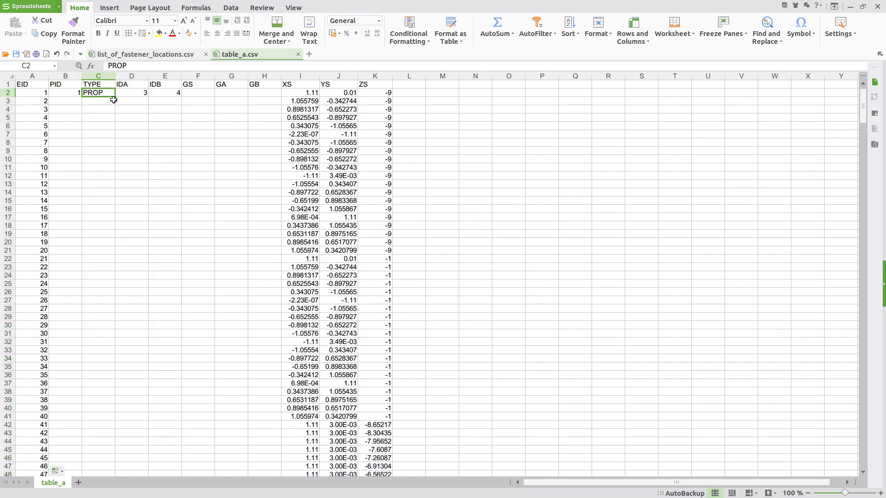
{"action": "left_click", "coordinate": [141, 96]}
{"action": "left_click", "coordinate": [165, 90]}
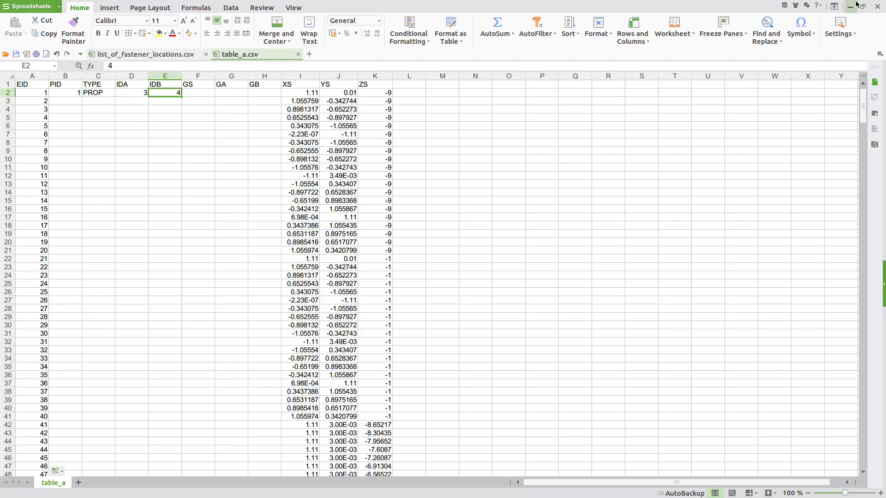
{"action": "left_click_drag", "start_coordinate": [76, 117], "coordinate": [148, 325]}
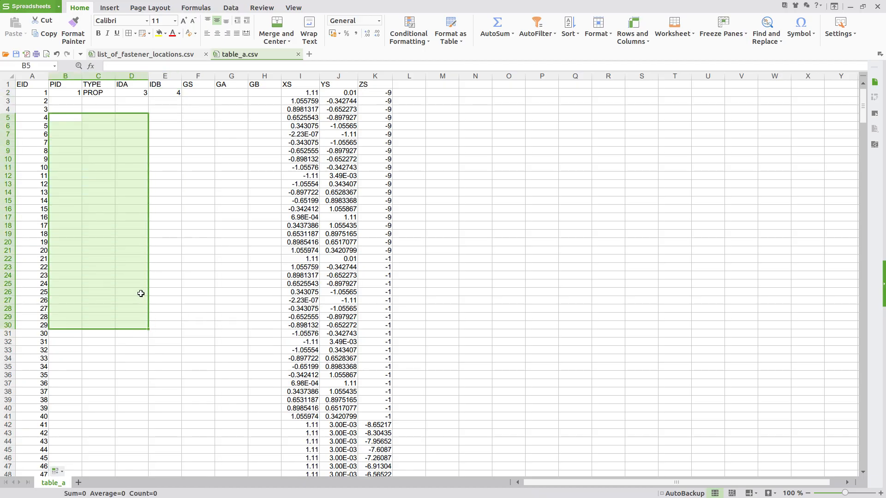
- Upload table_a.csv from Downloads into the browser's CFAST table
{"action": "left_click", "coordinate": [850, 7]}
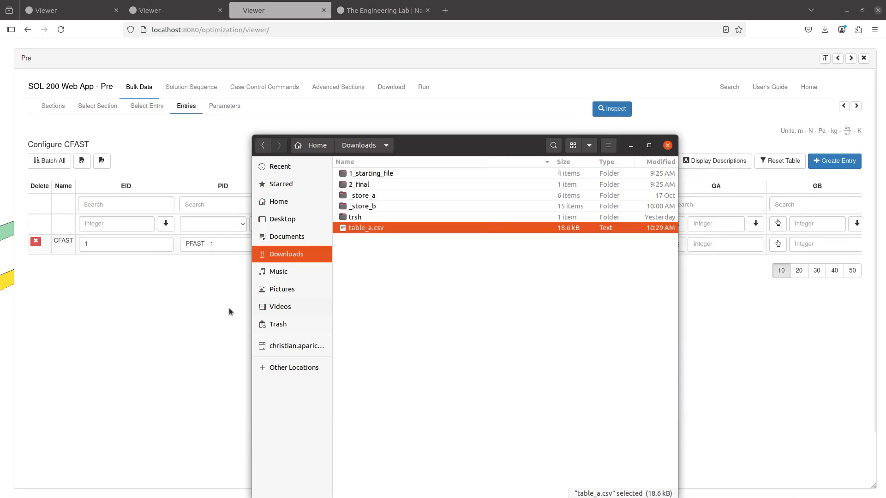
{"action": "left_click", "coordinate": [164, 324]}
{"action": "left_click", "coordinate": [101, 161]}
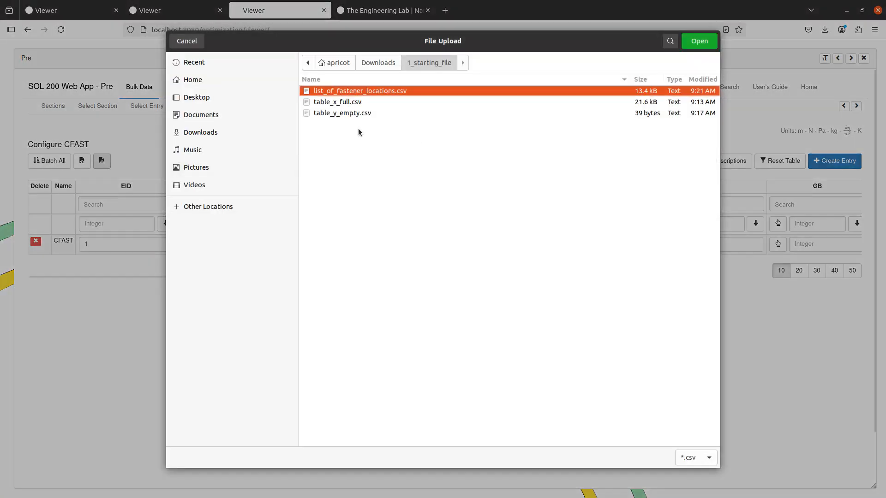
{"action": "left_click", "coordinate": [237, 129]}
{"action": "double_click", "coordinate": [347, 146]}
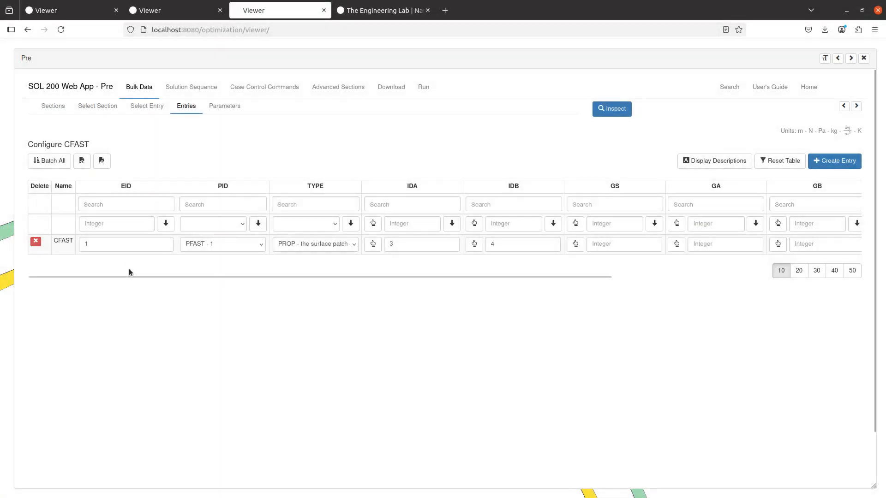
- Check the last page of CFAST entries and the BDF output preview
{"action": "scroll", "coordinate": [166, 359], "scroll_direction": "down", "scroll_amount": 2}
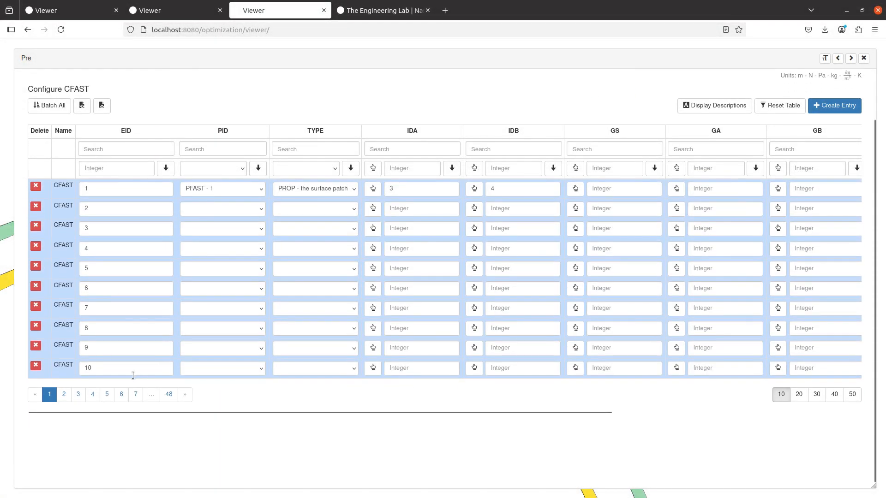
{"action": "left_click", "coordinate": [168, 395]}
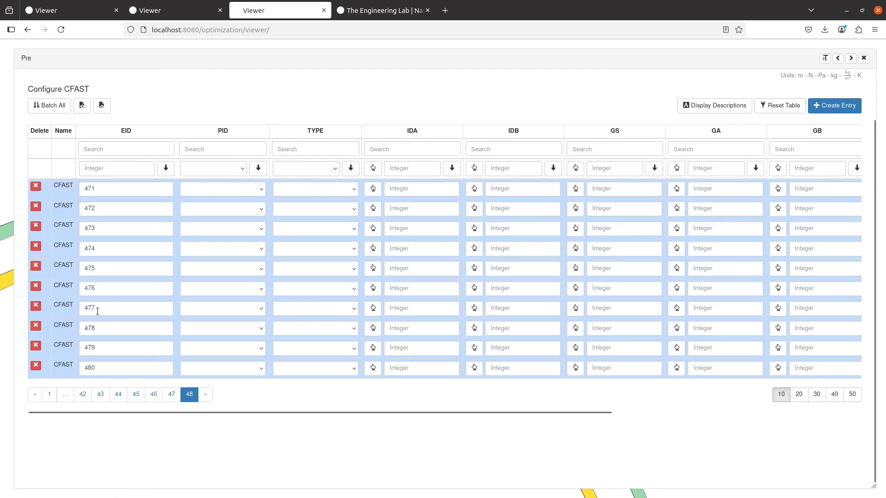
{"action": "scroll", "coordinate": [841, 152], "scroll_direction": "up", "scroll_amount": 2}
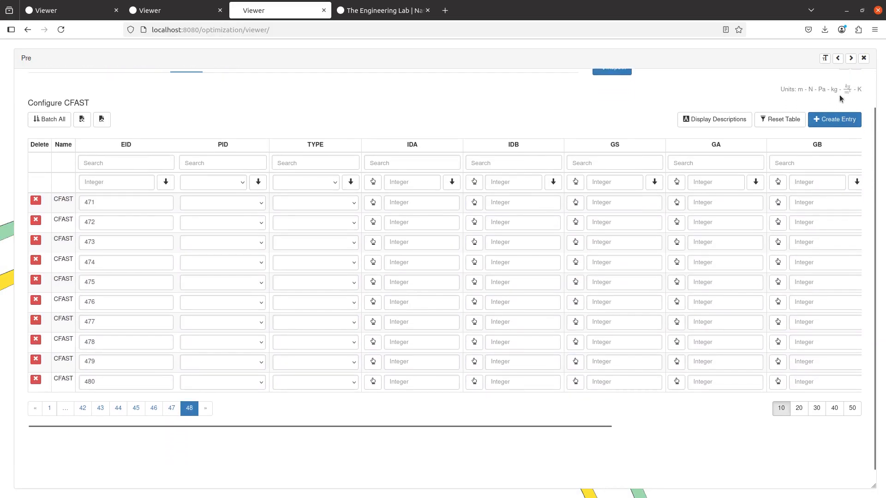
{"action": "left_click", "coordinate": [843, 106]}
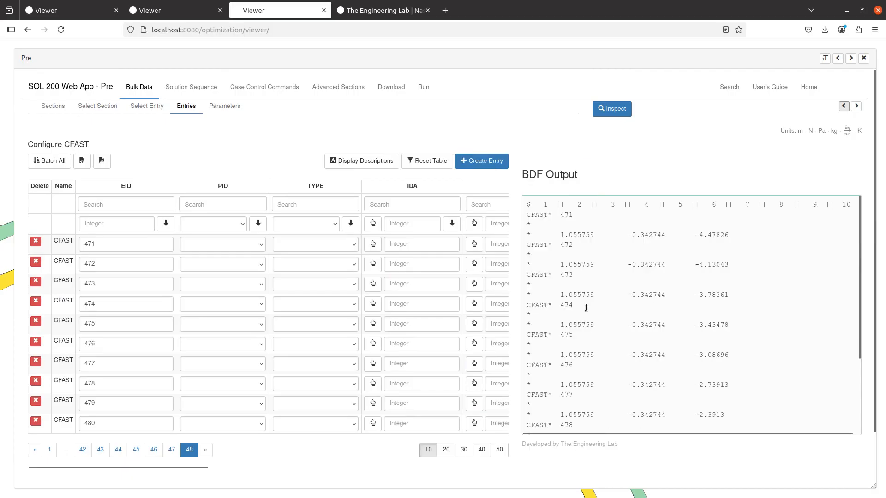
{"action": "scroll", "coordinate": [566, 259], "scroll_direction": "down", "scroll_amount": 5}
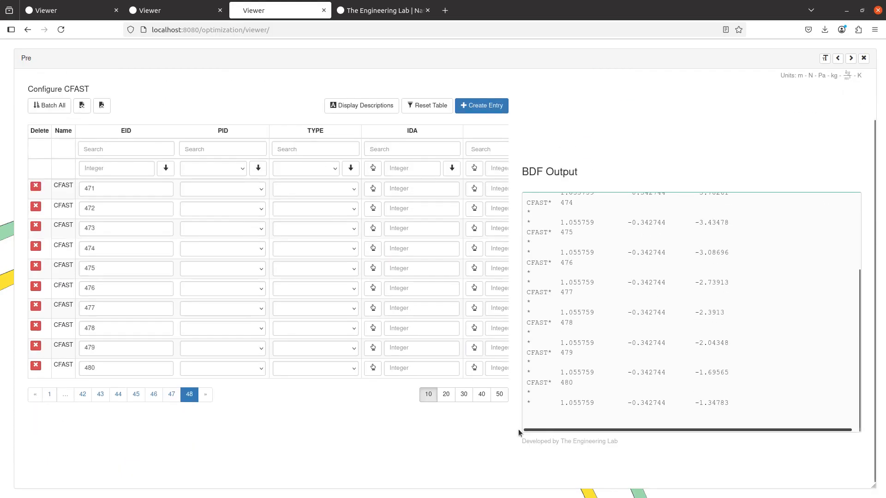
{"action": "scroll", "coordinate": [448, 450], "scroll_direction": "up", "scroll_amount": 2}
{"action": "scroll", "coordinate": [147, 201], "scroll_direction": "down", "scroll_amount": 2}
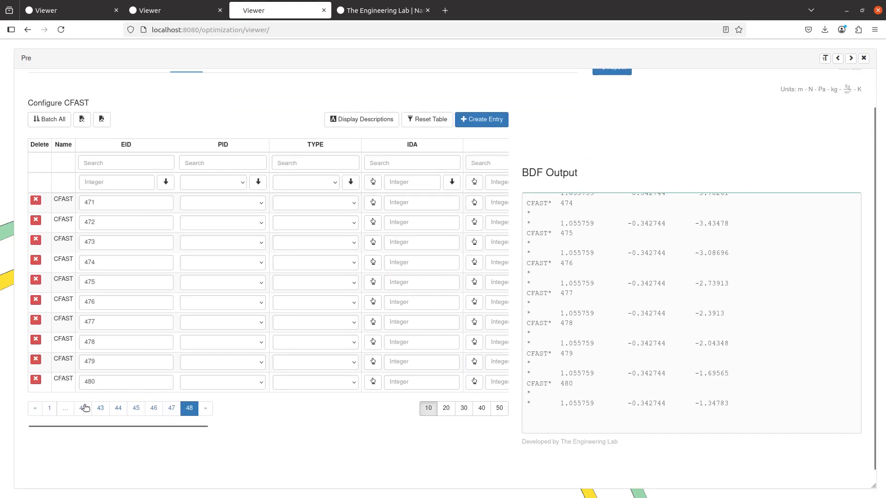
- Return to page 1 of the CFAST table, scrolled fully to the left
{"action": "left_click", "coordinate": [50, 408]}
{"action": "scroll", "coordinate": [208, 342], "scroll_direction": "up", "scroll_amount": 2}
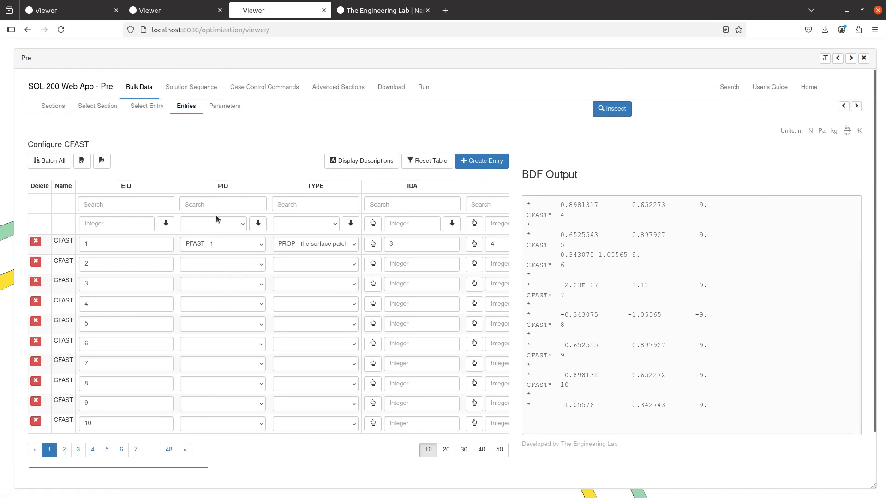
{"action": "scroll", "coordinate": [215, 213], "scroll_direction": "right", "scroll_amount": 4}
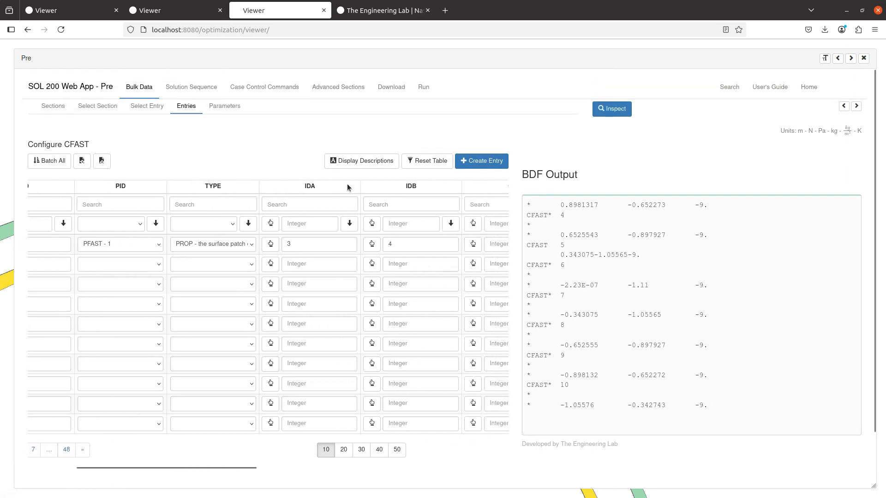
{"action": "scroll", "coordinate": [291, 215], "scroll_direction": "left", "scroll_amount": 4}
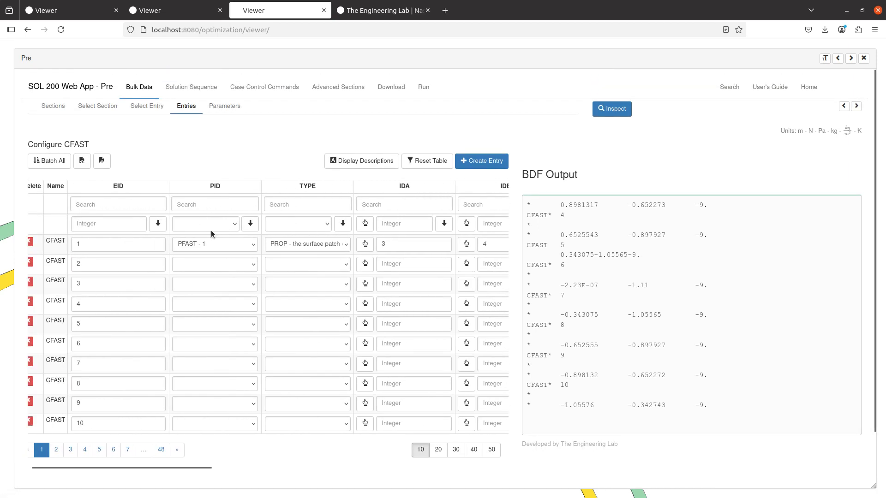
{"action": "scroll", "coordinate": [208, 230], "scroll_direction": "left", "scroll_amount": 1}
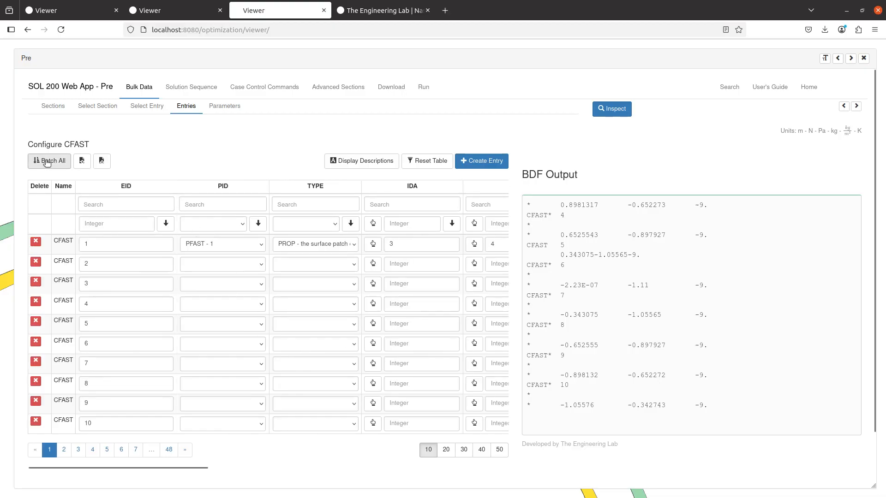
- With Batch All on, enter PFAST - 1, PROP, IDA 3 and IDB 4 in the filter row
{"action": "left_click", "coordinate": [47, 162]}
{"action": "left_click", "coordinate": [220, 224]}
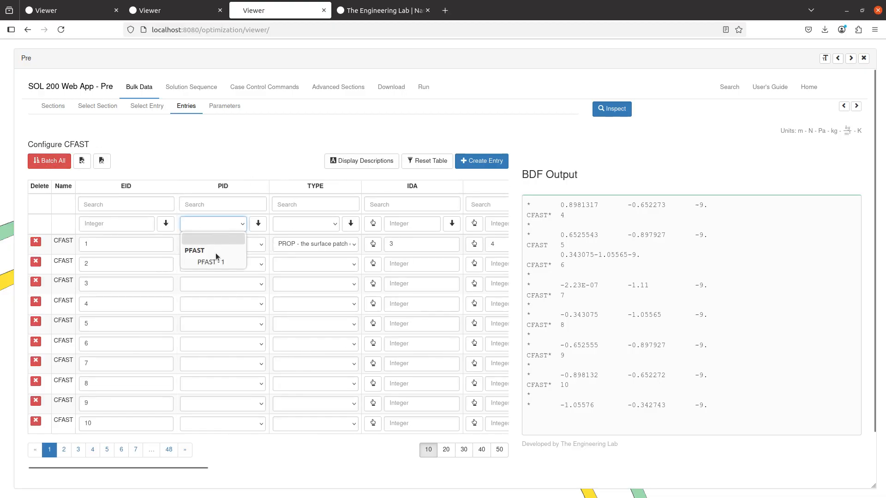
{"action": "left_click", "coordinate": [217, 260]}
{"action": "left_click", "coordinate": [324, 223]}
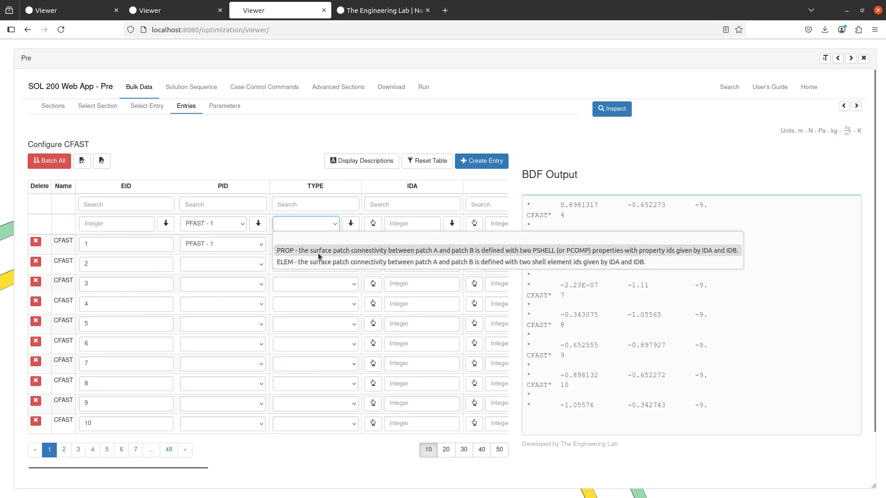
{"action": "left_click", "coordinate": [318, 253]}
{"action": "left_click", "coordinate": [409, 224]}
{"action": "type", "text": "3"}
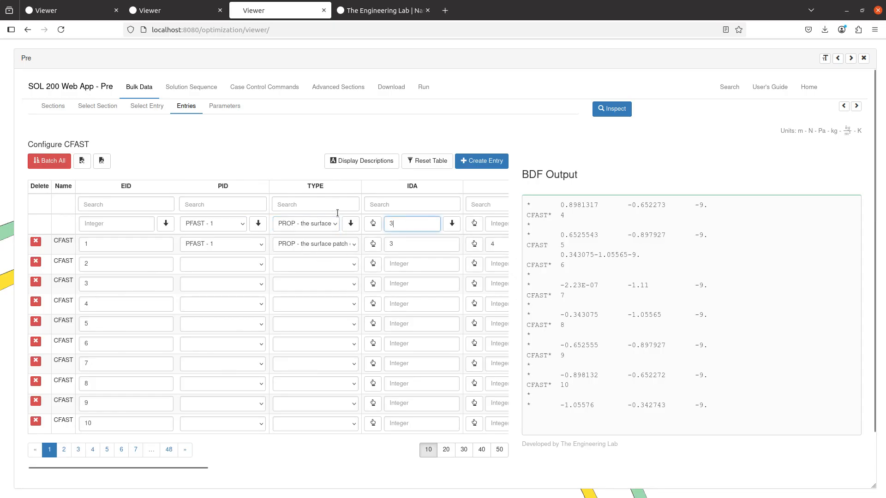
{"action": "key", "text": "Tab"}
{"action": "key", "text": "Tab"}
{"action": "key", "text": "Tab"}
{"action": "type", "text": "4"}
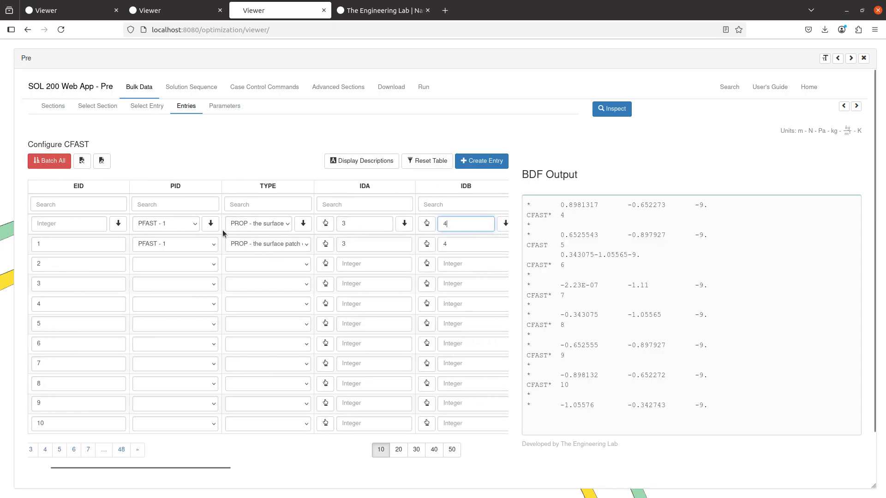
{"action": "scroll", "coordinate": [223, 230], "scroll_direction": "right", "scroll_amount": 1}
- Apply PID, TYPE, IDA and IDB to every CFAST row, confirming each with OK
{"action": "left_click", "coordinate": [196, 224]}
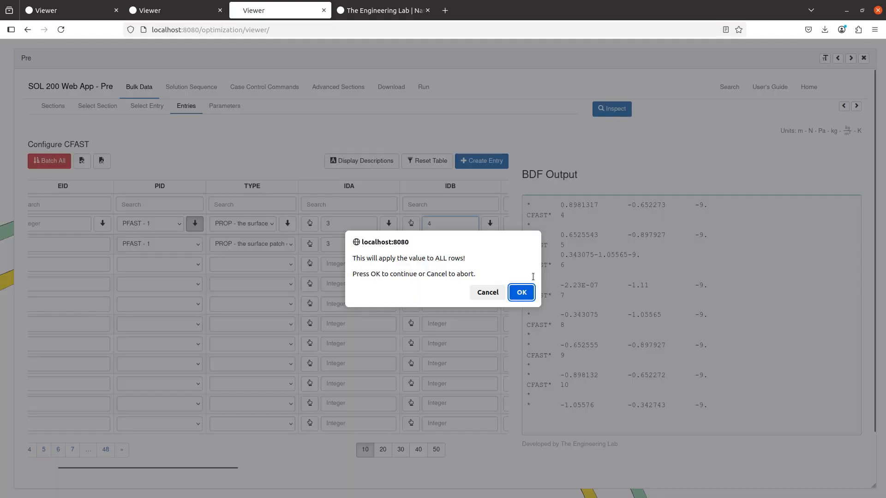
{"action": "left_click", "coordinate": [521, 300]}
{"action": "left_click", "coordinate": [287, 223]}
{"action": "left_click", "coordinate": [521, 301]}
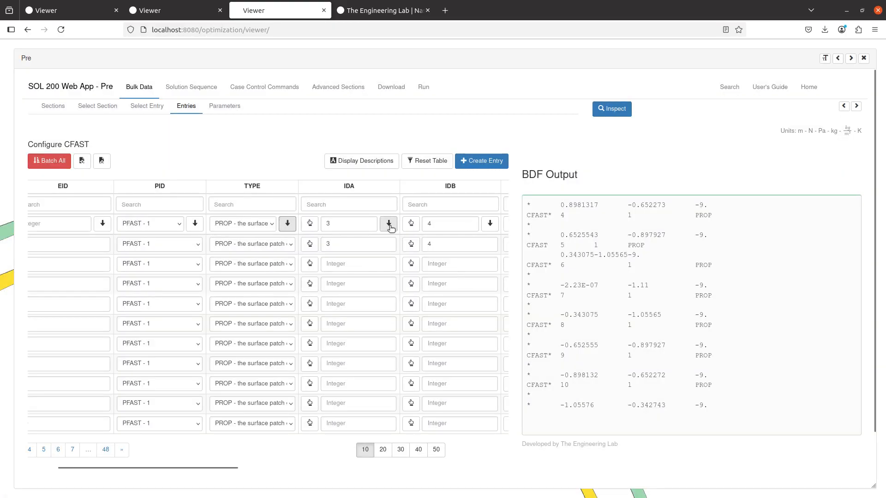
{"action": "left_click", "coordinate": [388, 223]}
{"action": "left_click", "coordinate": [521, 301]}
{"action": "left_click", "coordinate": [490, 224]}
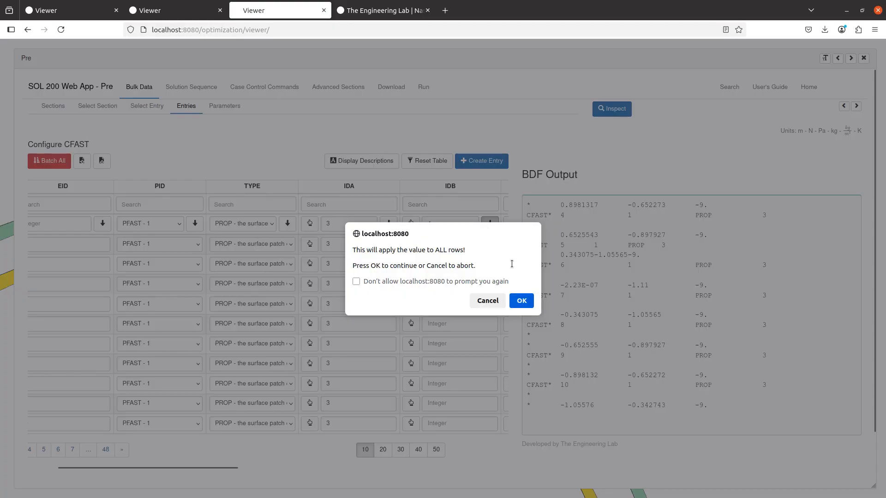
{"action": "left_click", "coordinate": [521, 300]}
- Jump to the last page to verify the applied CFAST entries
{"action": "left_click", "coordinate": [105, 449]}
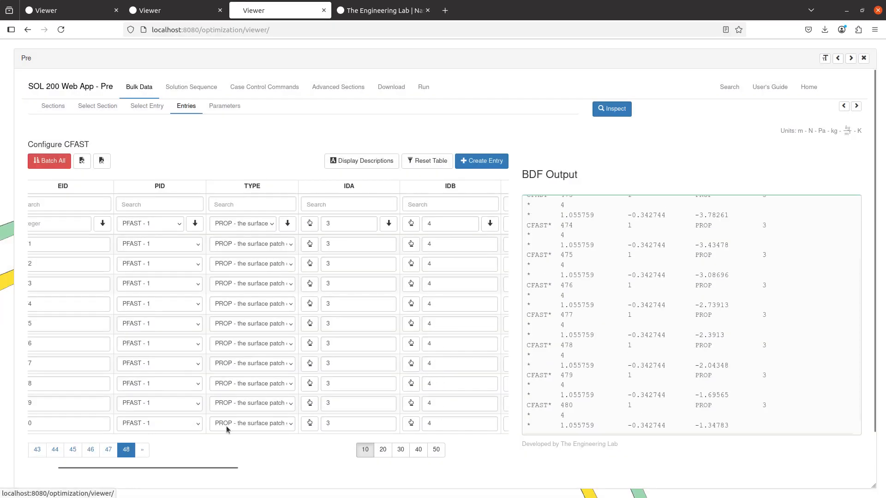
{"action": "left_click_drag", "start_coordinate": [167, 467], "coordinate": [122, 470]}
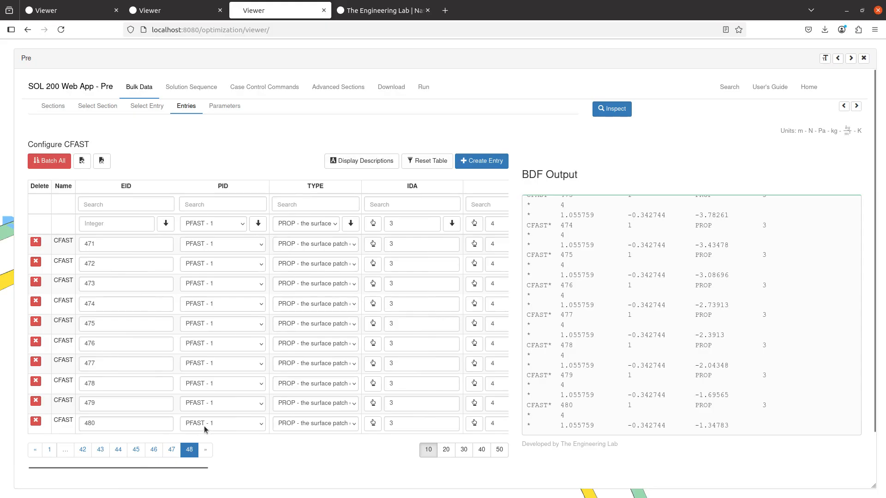
{"action": "scroll", "coordinate": [376, 431], "scroll_direction": "right", "scroll_amount": 2}
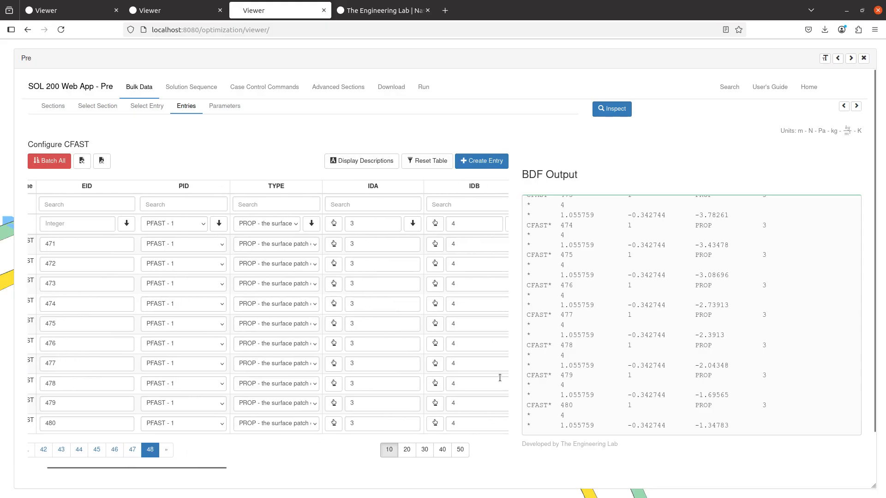
- Close the Pre panel, then zoom and pan to view the fastener rows across the cylinder
{"action": "left_click", "coordinate": [863, 58]}
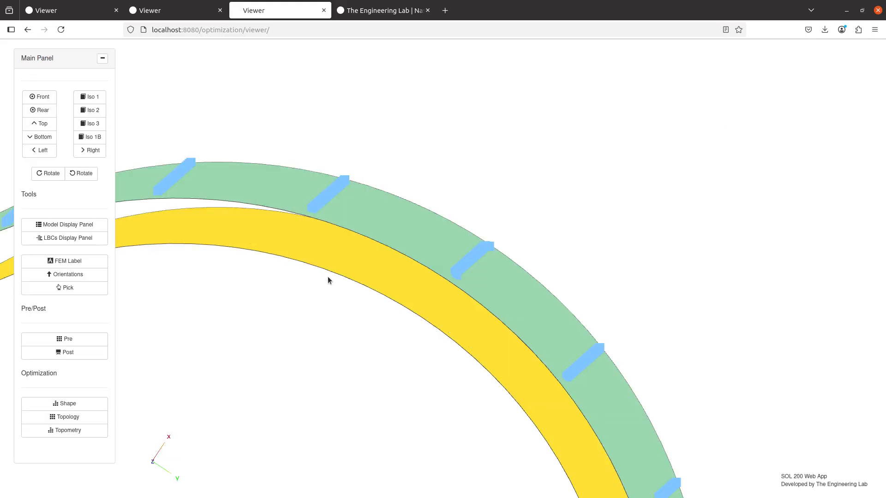
{"action": "scroll", "coordinate": [322, 284], "scroll_direction": "up", "scroll_amount": 10}
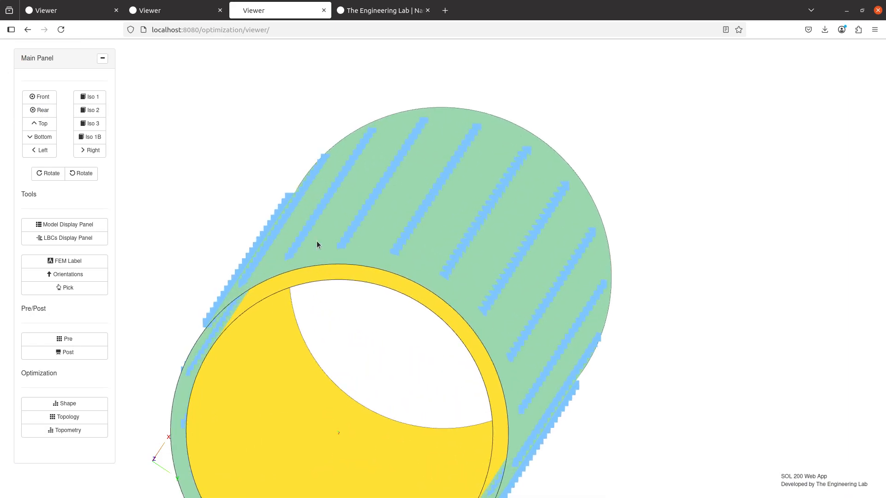
{"action": "left_click_drag", "start_coordinate": [288, 222], "coordinate": [587, 244]}
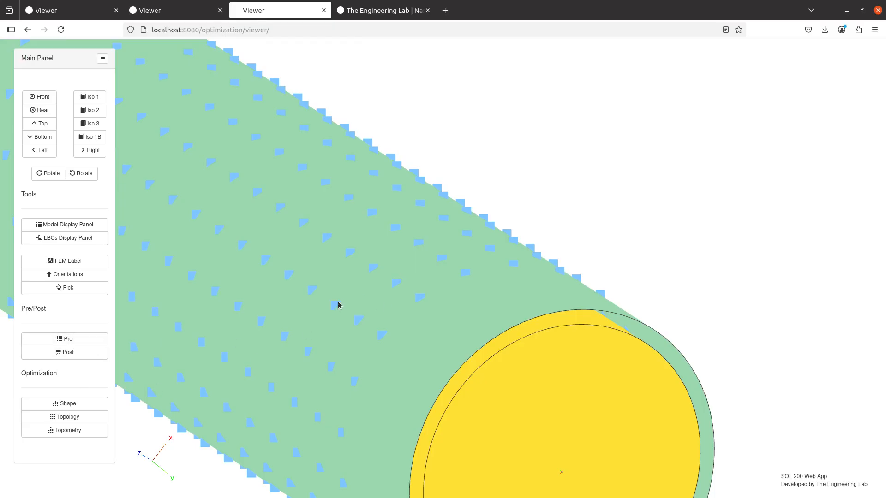
- Reopen Pre and open the SWLDPRM entry from the full bulk data entry list
{"action": "left_click", "coordinate": [87, 342]}
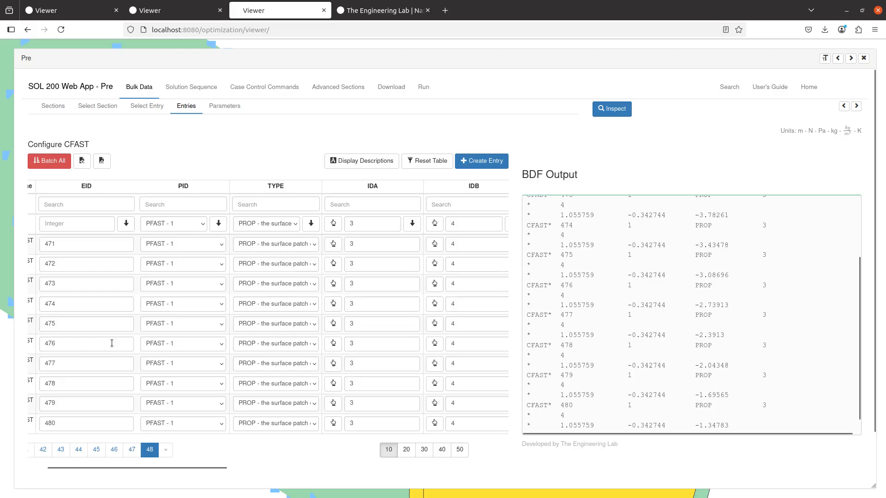
{"action": "left_click", "coordinate": [148, 109]}
{"action": "left_click", "coordinate": [446, 159]}
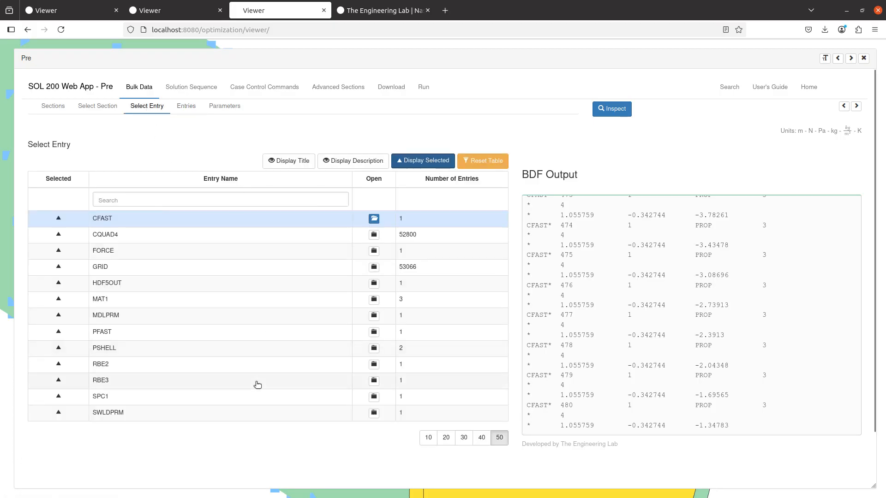
{"action": "left_click", "coordinate": [183, 417]}
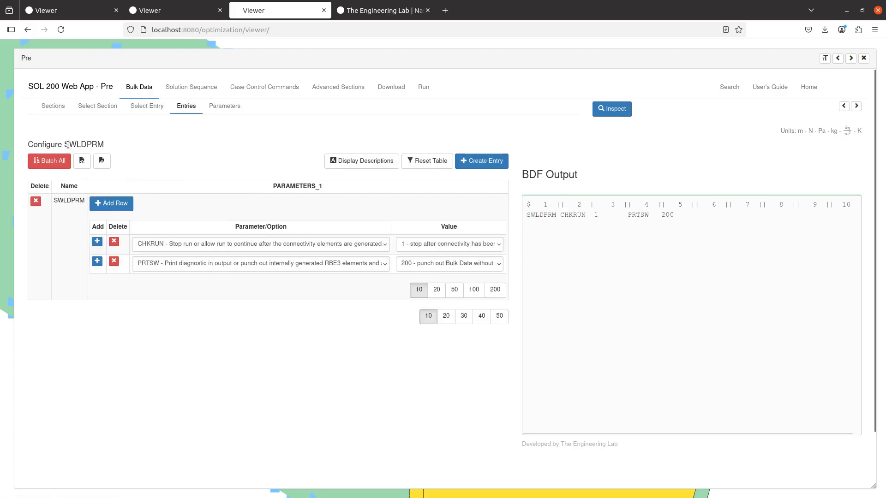
- Review the PRTSW parameter and its value 200 without changes, then go to Download
{"action": "left_click", "coordinate": [148, 263]}
{"action": "left_click", "coordinate": [145, 265]}
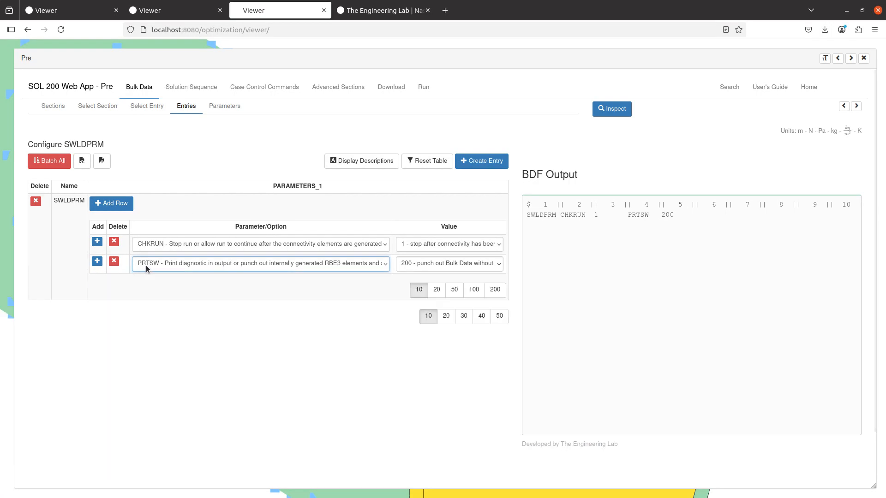
{"action": "left_click", "coordinate": [408, 267]}
{"action": "left_click", "coordinate": [408, 267]}
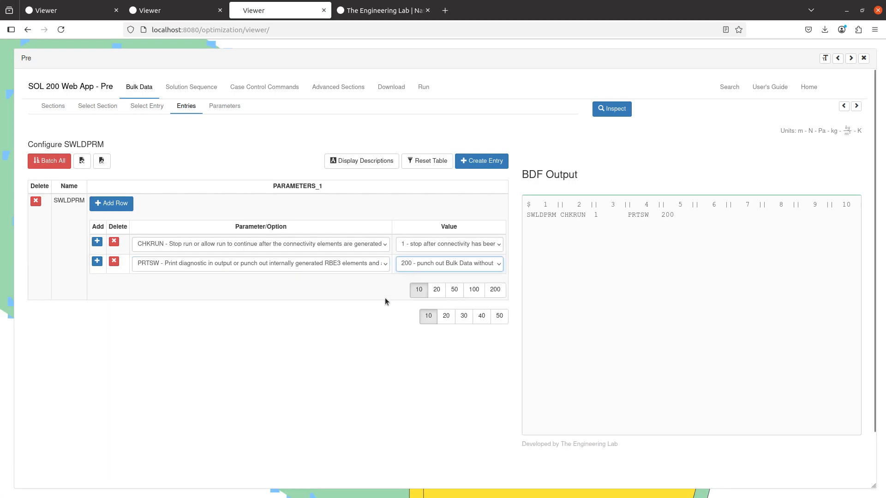
{"action": "left_click", "coordinate": [410, 268]}
{"action": "left_click", "coordinate": [412, 267]}
{"action": "left_click", "coordinate": [391, 88]}
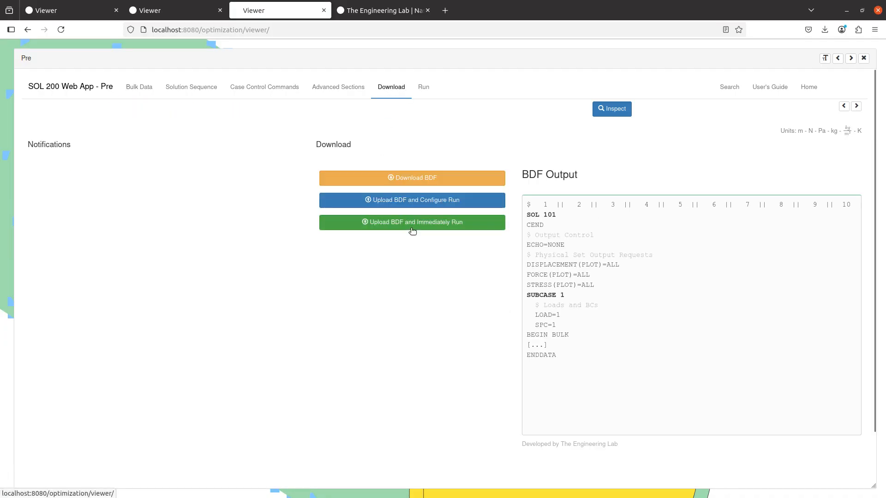
- Upload the BDF, run it immediately, and download model.pch from the result files
{"action": "left_click", "coordinate": [412, 231]}
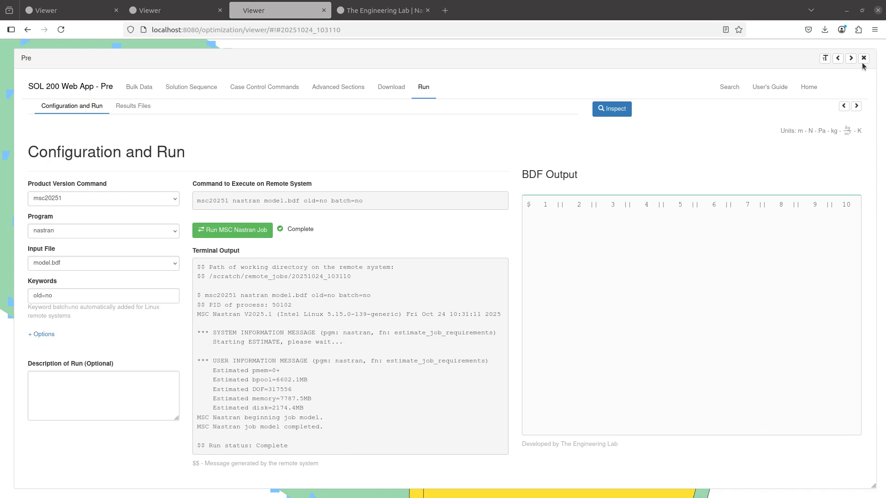
{"action": "left_click", "coordinate": [141, 107]}
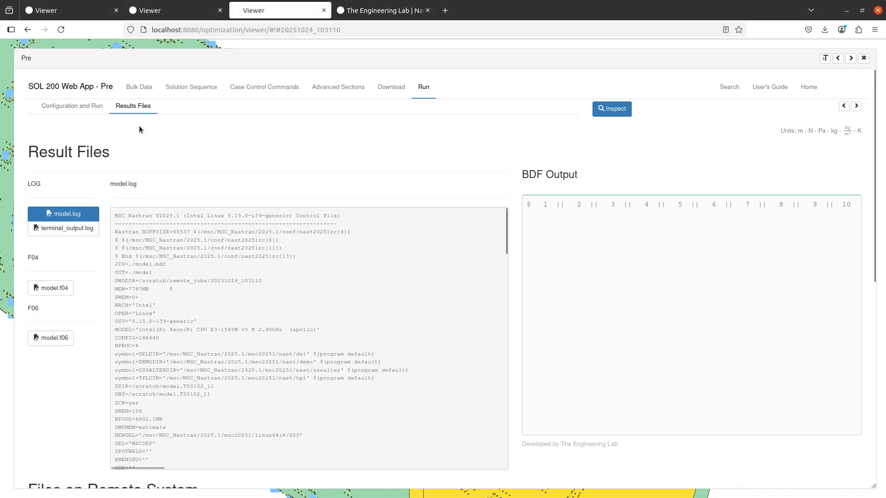
{"action": "scroll", "coordinate": [95, 253], "scroll_direction": "down", "scroll_amount": 6}
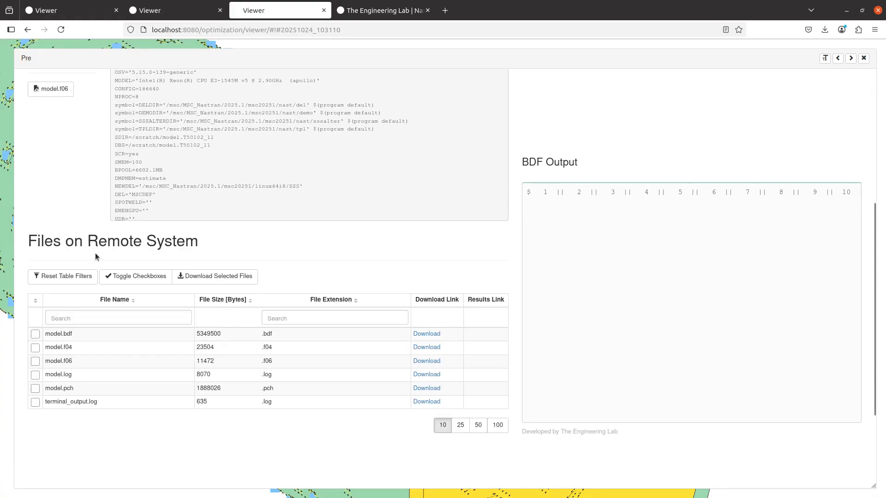
{"action": "left_click", "coordinate": [420, 347]}
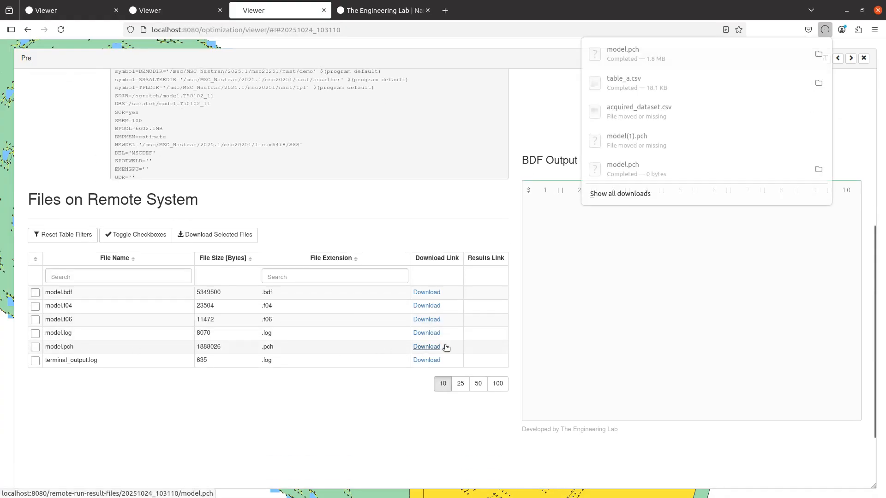
- Locate the downloaded model.pch in the Downloads folder and open it as text
{"action": "left_click", "coordinate": [819, 83]}
{"action": "left_click", "coordinate": [364, 228]}
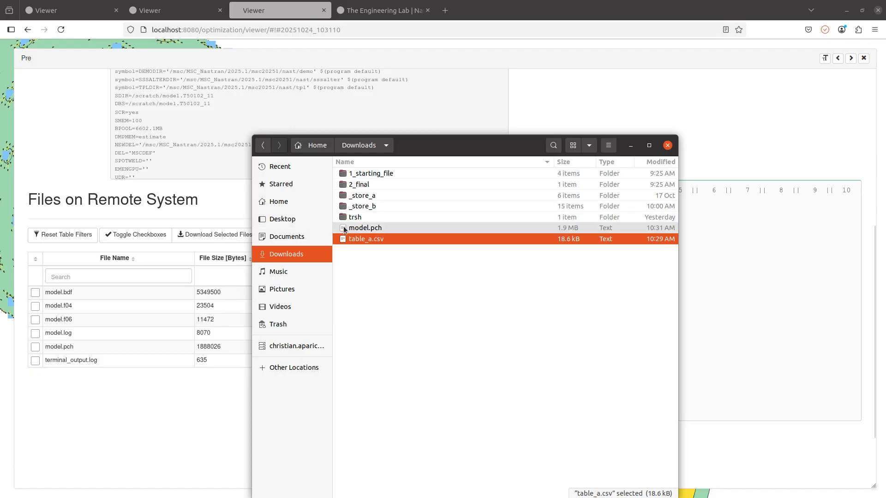
{"action": "right_click", "coordinate": [349, 229]}
{"action": "key", "text": "Escape"}
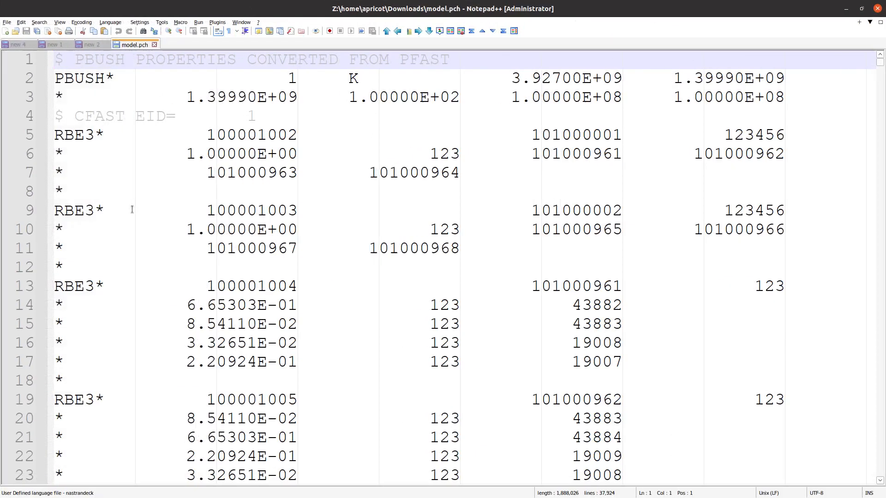
- Review the PBUSH, RBE3 and CBUSH (lines 61–62) entries in model.pch, then return to Firefox
{"action": "left_click_drag", "start_coordinate": [68, 82], "coordinate": [258, 323]}
{"action": "scroll", "coordinate": [257, 324], "scroll_direction": "down", "scroll_amount": 13}
{"action": "left_click", "coordinate": [257, 337]}
{"action": "scroll", "coordinate": [256, 337], "scroll_direction": "down", "scroll_amount": 7}
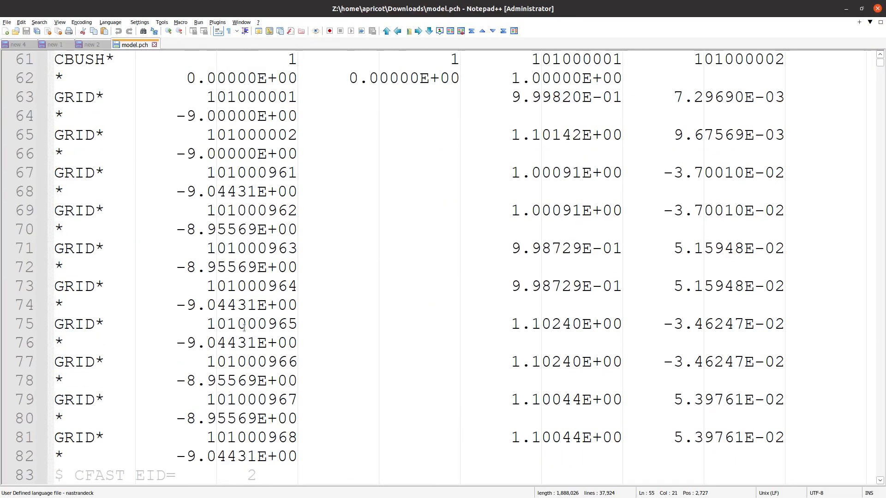
{"action": "scroll", "coordinate": [229, 318], "scroll_direction": "up", "scroll_amount": 5}
{"action": "triple_click", "coordinate": [104, 344]}
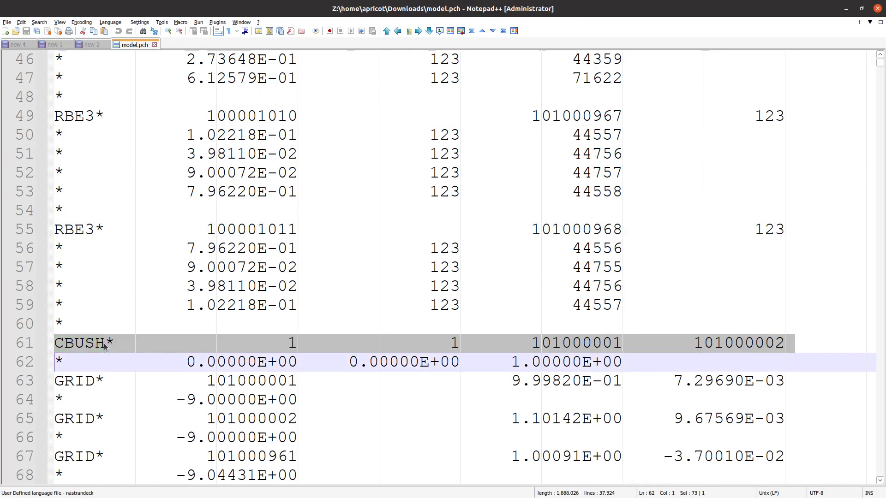
{"action": "left_click_drag", "start_coordinate": [85, 347], "coordinate": [647, 357]}
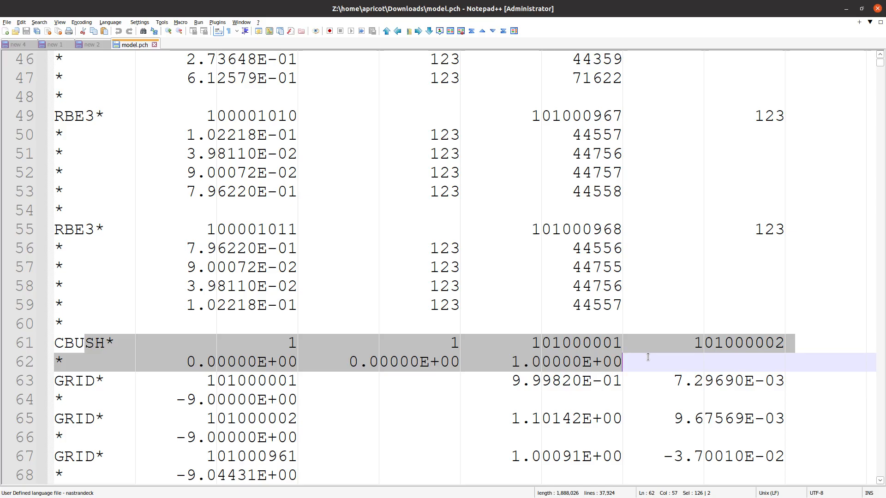
{"action": "key", "text": "alt+Tab"}
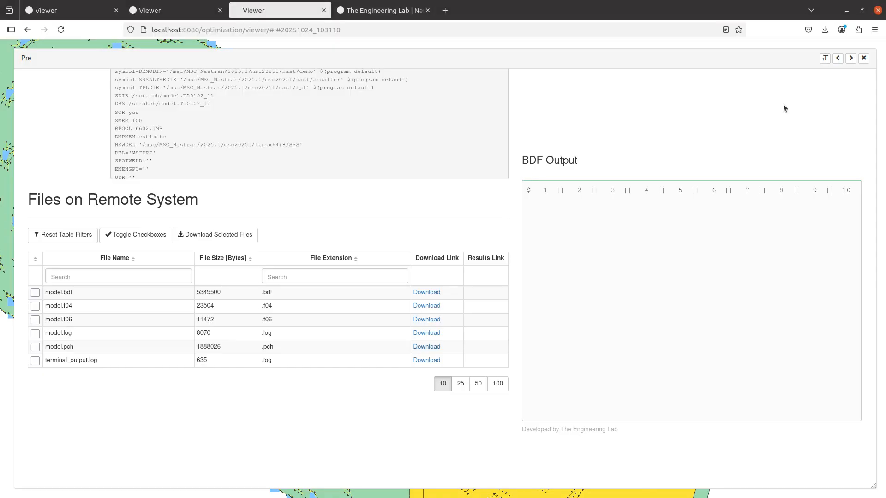
- Close Pre, orbit the cylinder, and hide the PFAST elements in the Model Display Panel
{"action": "left_click", "coordinate": [864, 58]}
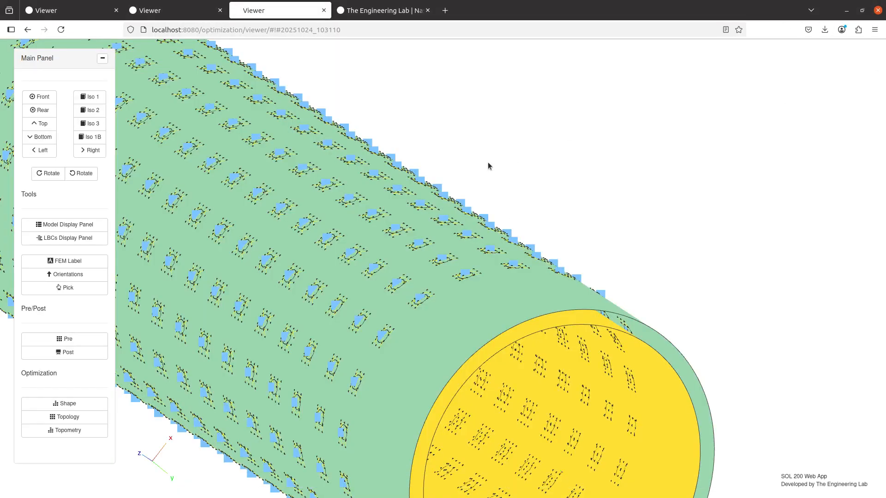
{"action": "left_click_drag", "start_coordinate": [488, 166], "coordinate": [598, 183]}
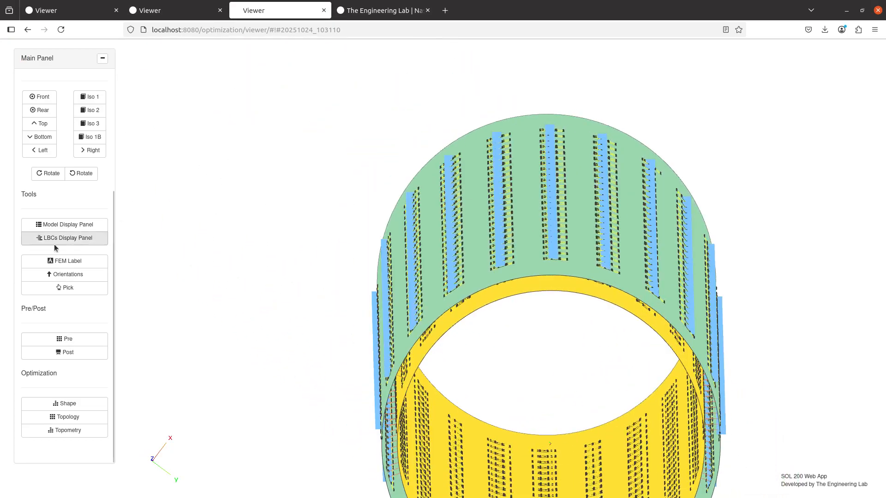
{"action": "left_click", "coordinate": [65, 224]}
{"action": "left_click", "coordinate": [694, 201]}
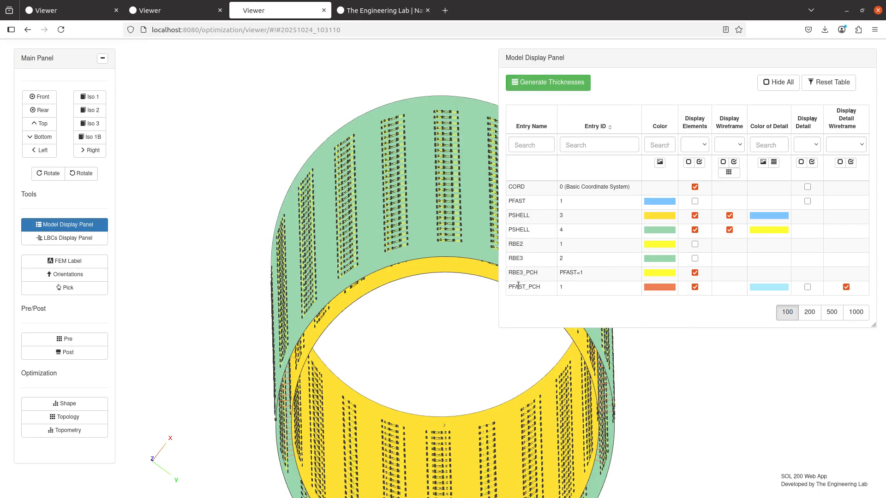
{"action": "left_click_drag", "start_coordinate": [518, 286], "coordinate": [542, 287]}
{"action": "left_click", "coordinate": [509, 285]}
- Toggle the PFAST_PCH and RBE3_PCH elements and hide the PFAST_PCH detail wireframe
{"action": "left_click_drag", "start_coordinate": [434, 341], "coordinate": [430, 287]}
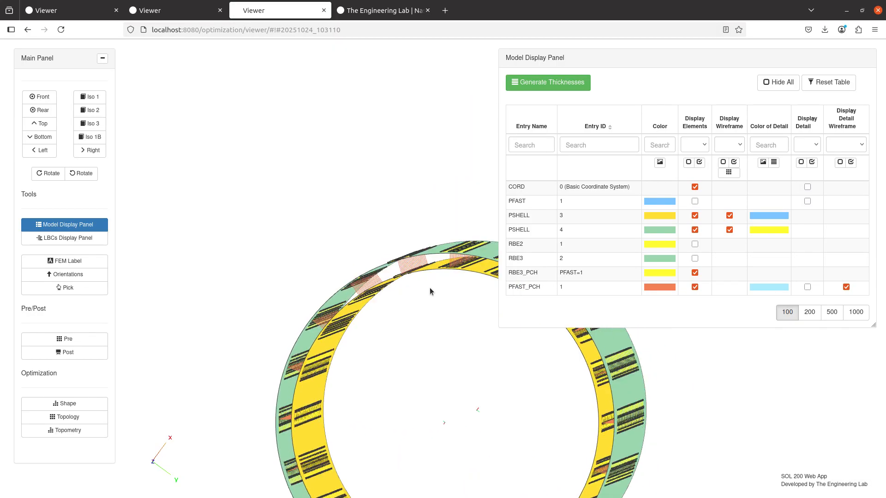
{"action": "scroll", "coordinate": [430, 276], "scroll_direction": "up", "scroll_amount": 5}
{"action": "scroll", "coordinate": [361, 274], "scroll_direction": "up", "scroll_amount": 5}
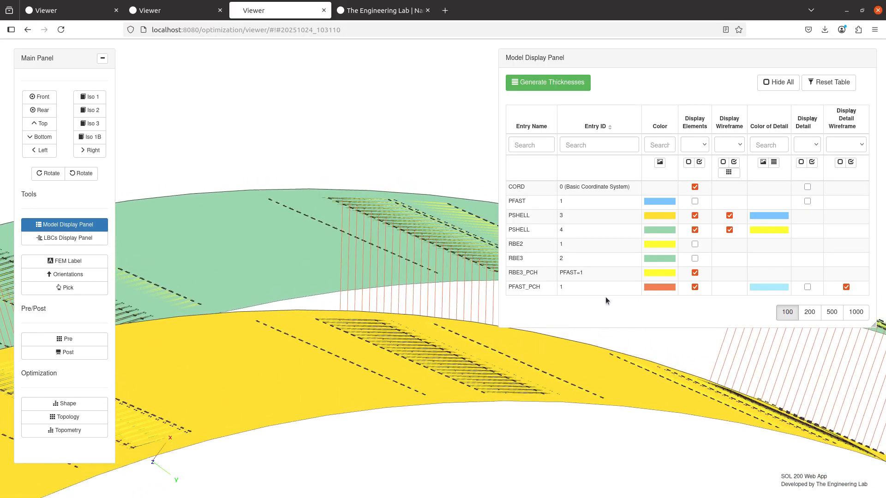
{"action": "left_click", "coordinate": [687, 290]}
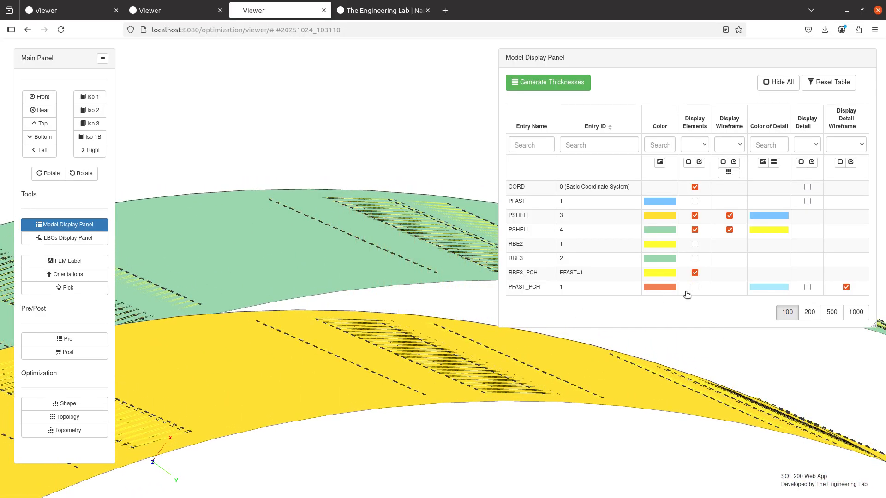
{"action": "left_click", "coordinate": [694, 273]}
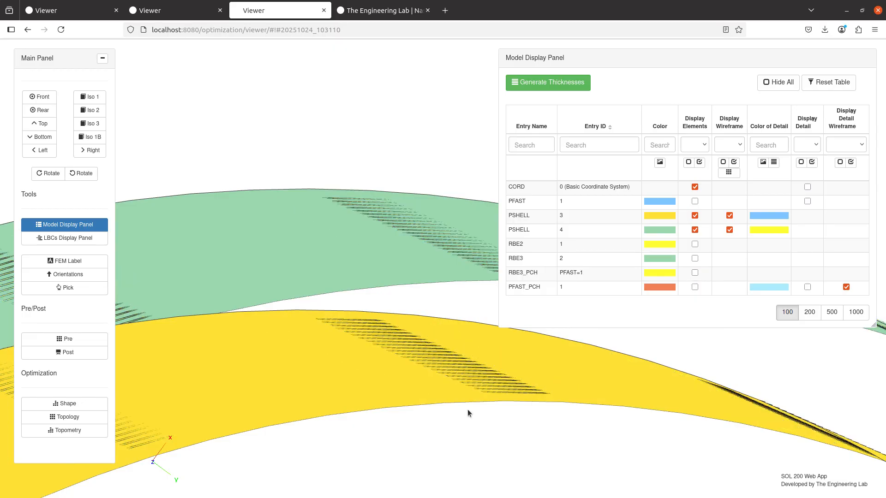
{"action": "left_click", "coordinate": [845, 288]}
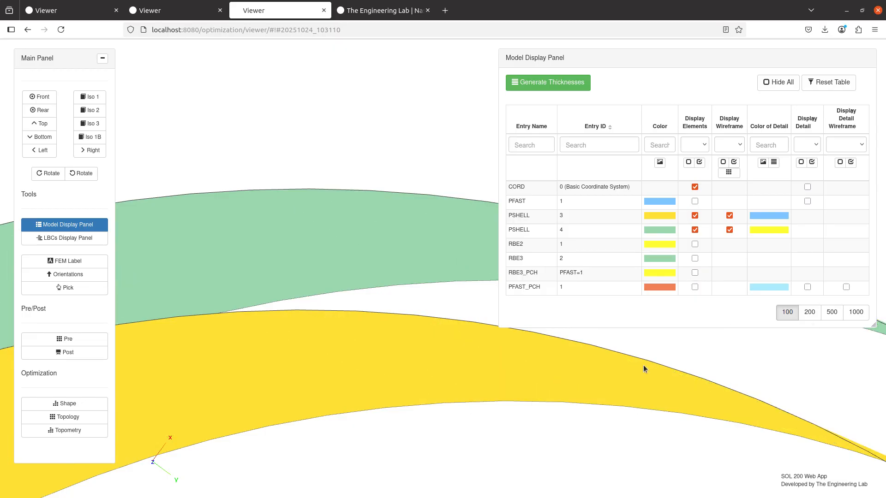
{"action": "left_click", "coordinate": [694, 288]}
{"action": "left_click", "coordinate": [694, 273]}
- Rotate the cylinder to show its yellow end, then reopen the Pre panel
{"action": "scroll", "coordinate": [363, 314], "scroll_direction": "down", "scroll_amount": 5}
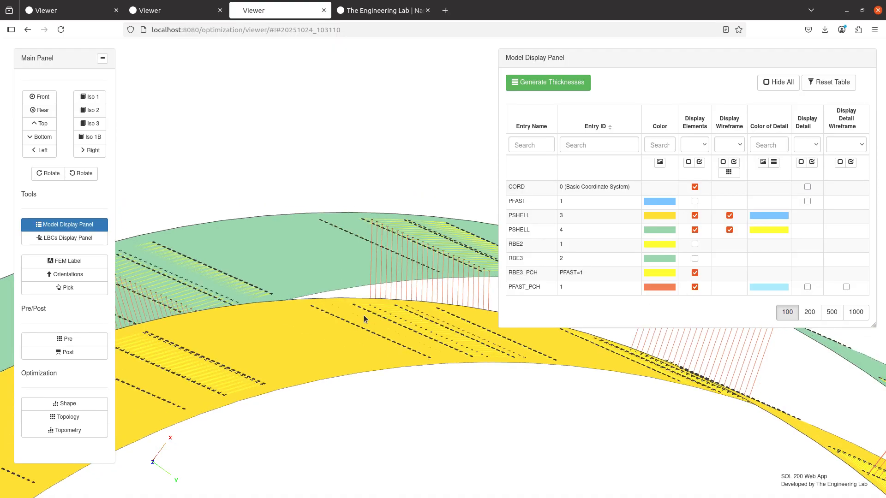
{"action": "scroll", "coordinate": [386, 269], "scroll_direction": "down", "scroll_amount": 5}
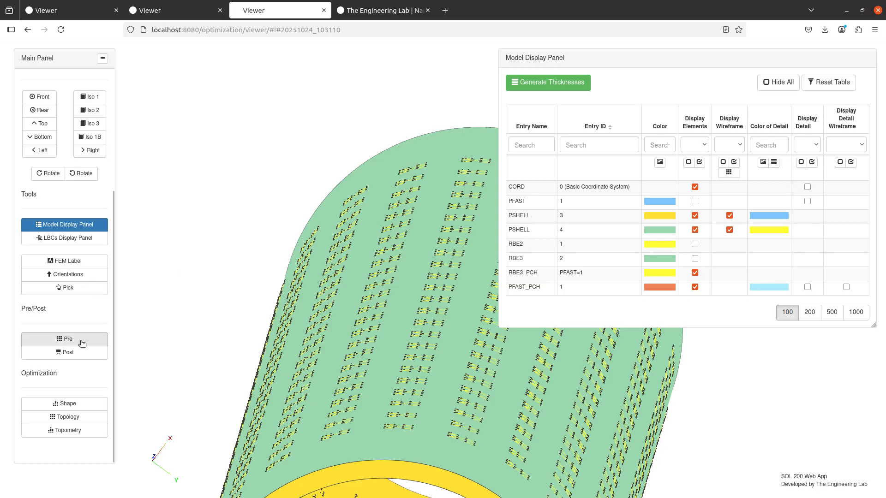
{"action": "left_click_drag", "start_coordinate": [217, 217], "coordinate": [383, 301]}
{"action": "scroll", "coordinate": [383, 300], "scroll_direction": "up", "scroll_amount": 5}
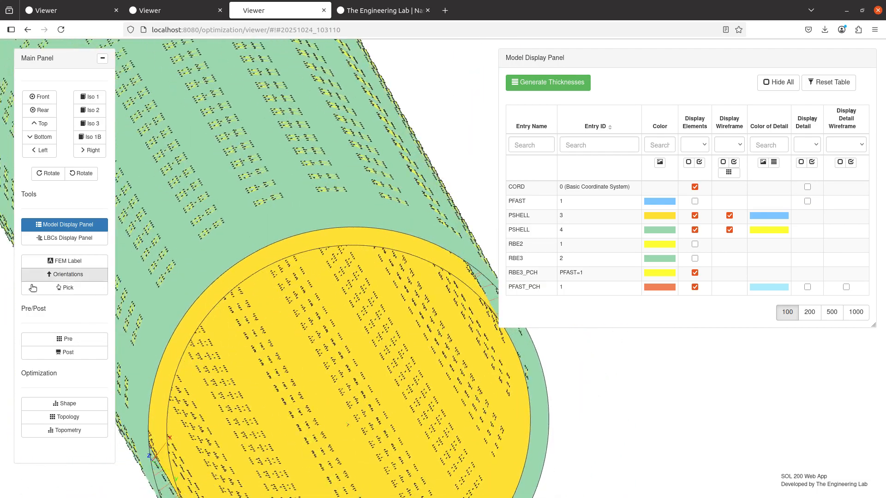
{"action": "left_click", "coordinate": [46, 340]}
{"action": "scroll", "coordinate": [188, 247], "scroll_direction": "up", "scroll_amount": 10}
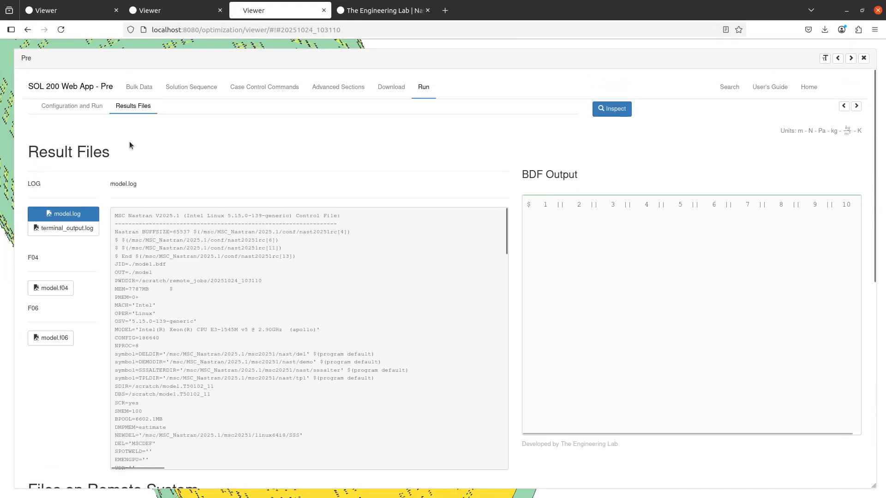
- Delete the CHKRUN row from SWLDPRM and rerun the BDF with Immediately Run
{"action": "left_click", "coordinate": [139, 87]}
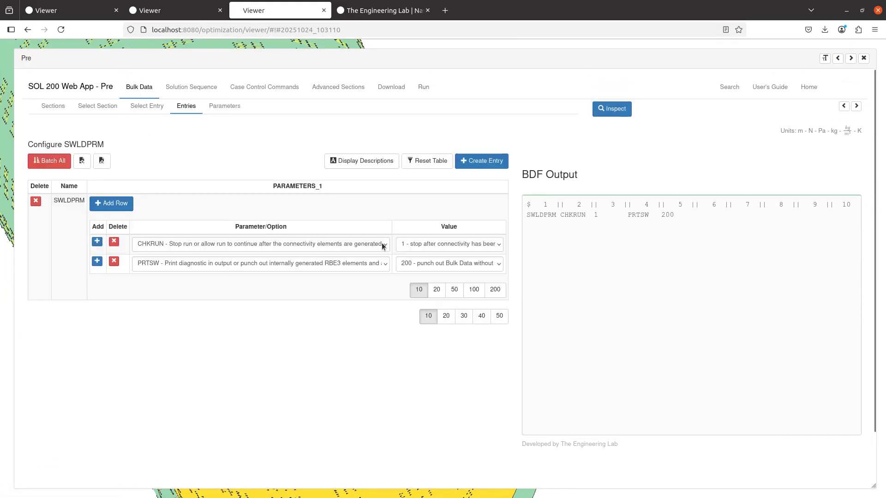
{"action": "left_click", "coordinate": [409, 246]}
{"action": "left_click", "coordinate": [418, 269]}
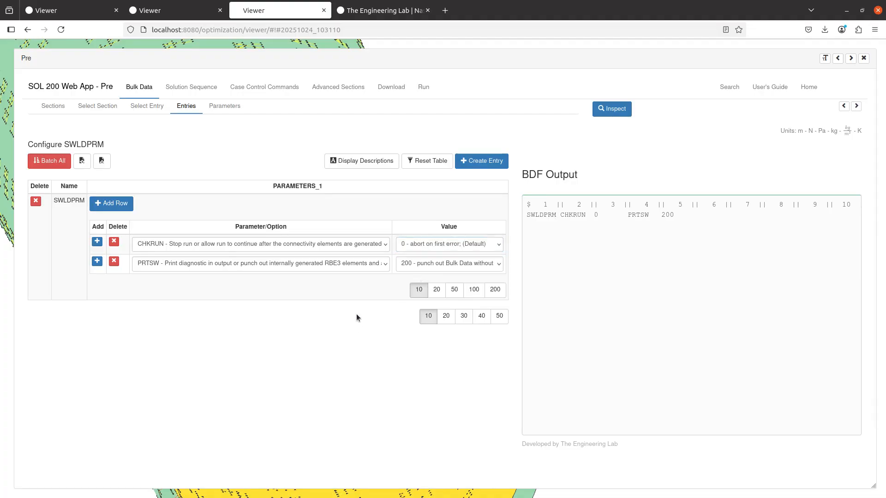
{"action": "left_click", "coordinate": [466, 246]}
{"action": "left_click", "coordinate": [421, 274]}
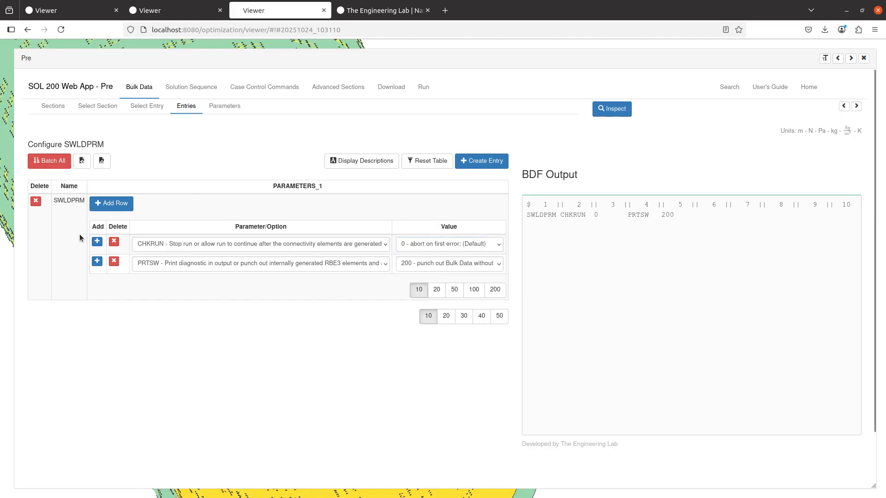
{"action": "left_click", "coordinate": [113, 243]}
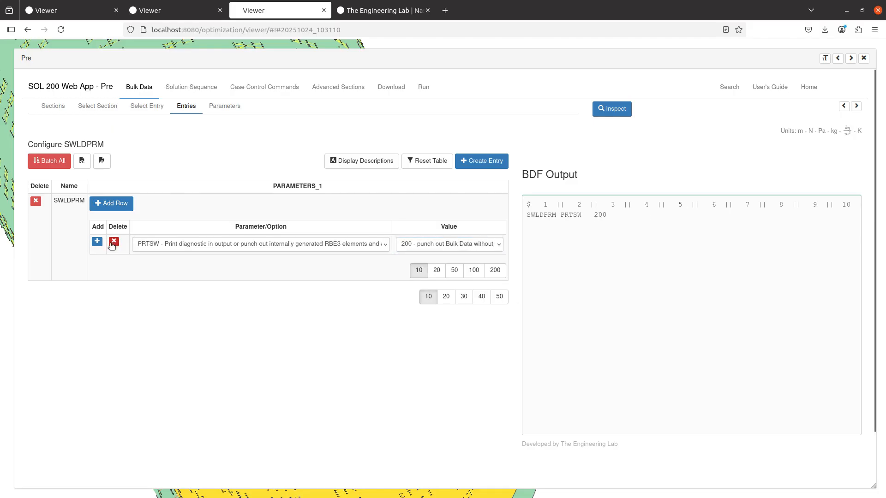
{"action": "left_click", "coordinate": [391, 88]}
{"action": "left_click", "coordinate": [451, 223]}
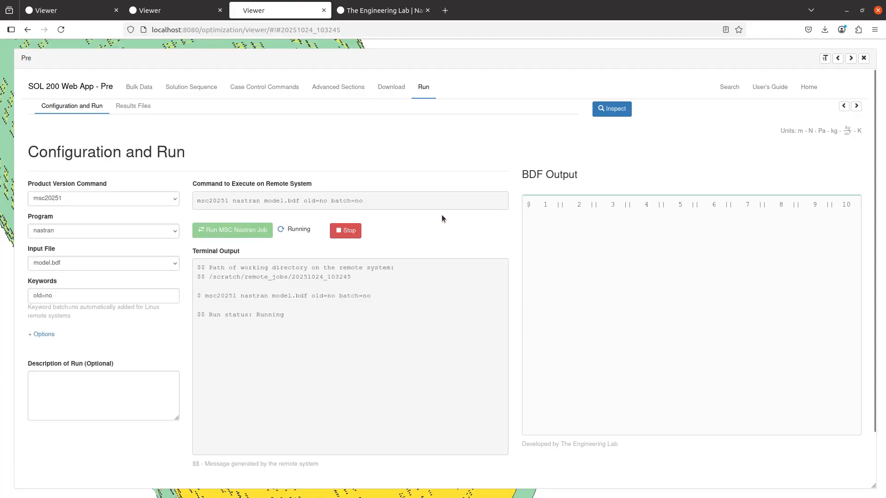
- Add a new CHKRUN row to SWLDPRM with value 0
{"action": "left_click", "coordinate": [141, 88]}
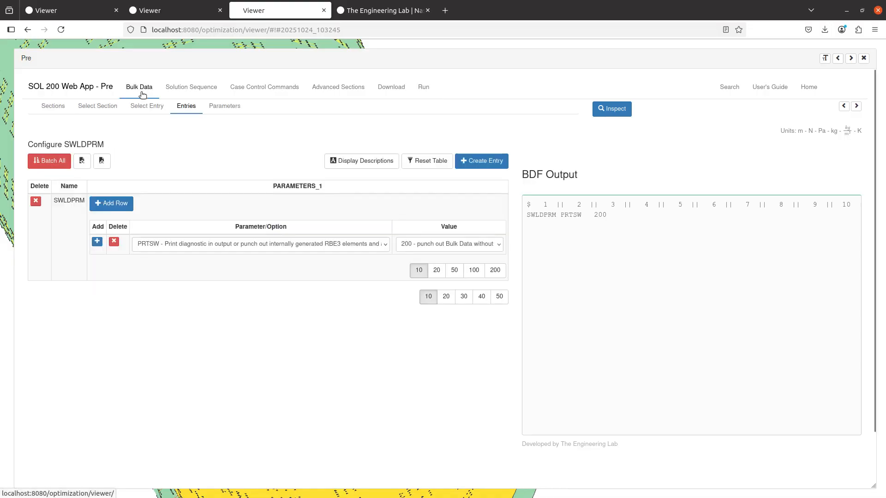
{"action": "left_click", "coordinate": [125, 207]}
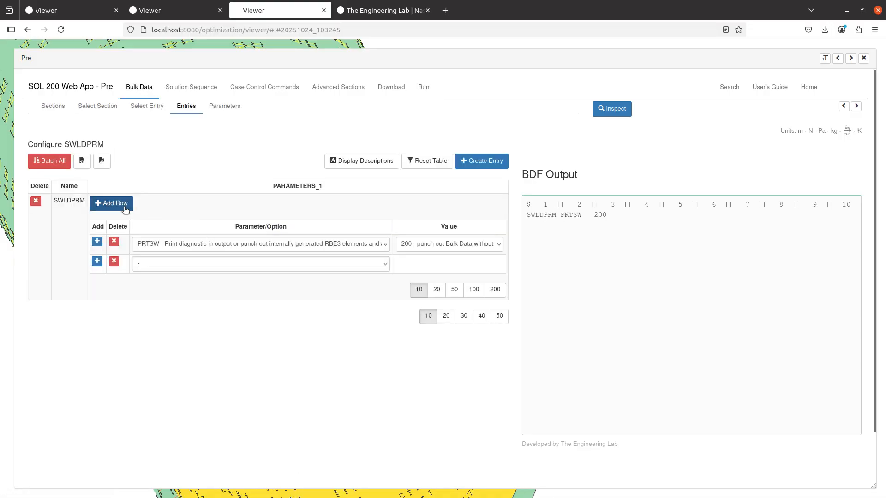
{"action": "left_click", "coordinate": [184, 262]}
{"action": "left_click", "coordinate": [179, 281]}
{"action": "left_click", "coordinate": [424, 266]}
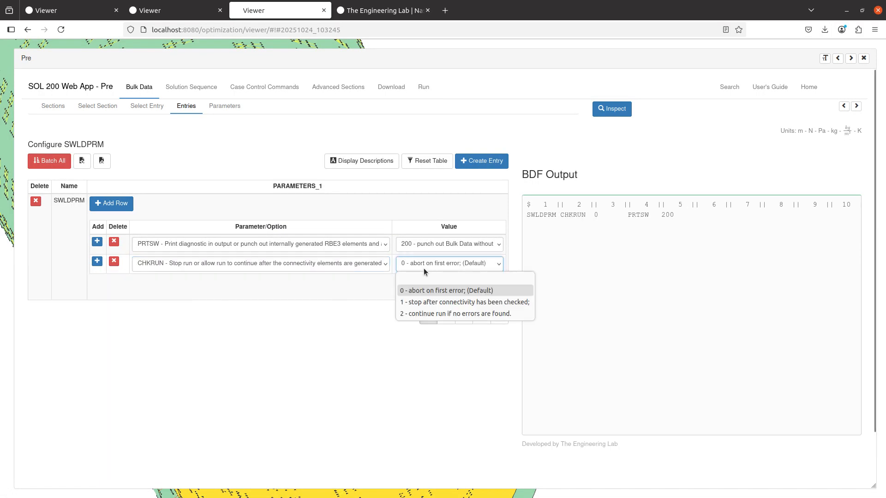
{"action": "left_click", "coordinate": [424, 267]}
{"action": "left_click", "coordinate": [422, 266]}
{"action": "left_click", "coordinate": [443, 302]}
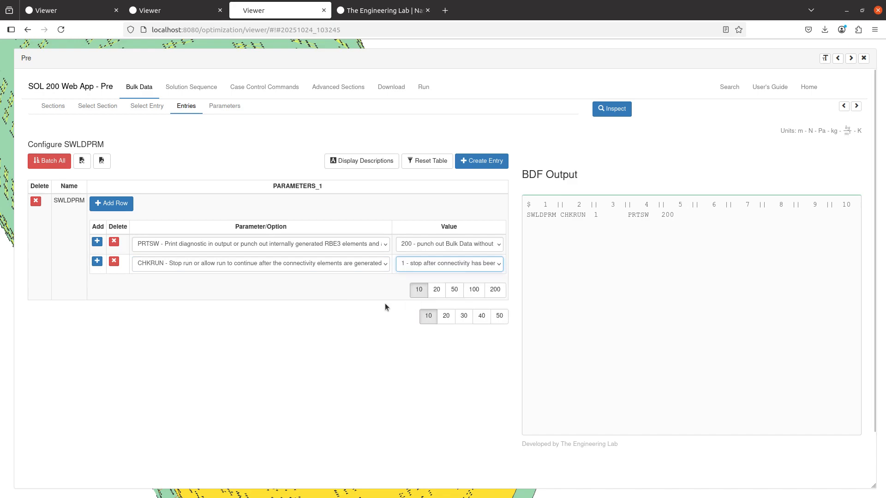
{"action": "left_click", "coordinate": [373, 300]}
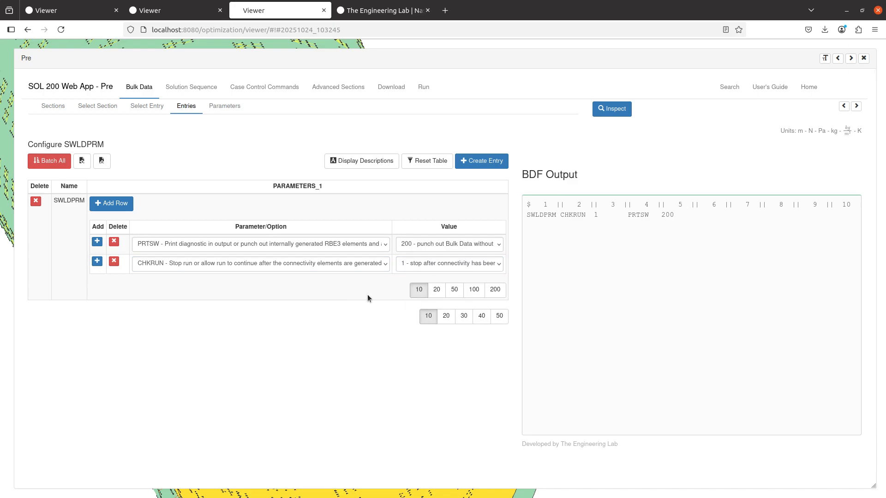
{"action": "left_click", "coordinate": [434, 263]}
{"action": "left_click", "coordinate": [426, 290]}
{"action": "left_click", "coordinate": [347, 291]}
{"action": "left_click", "coordinate": [423, 88]}
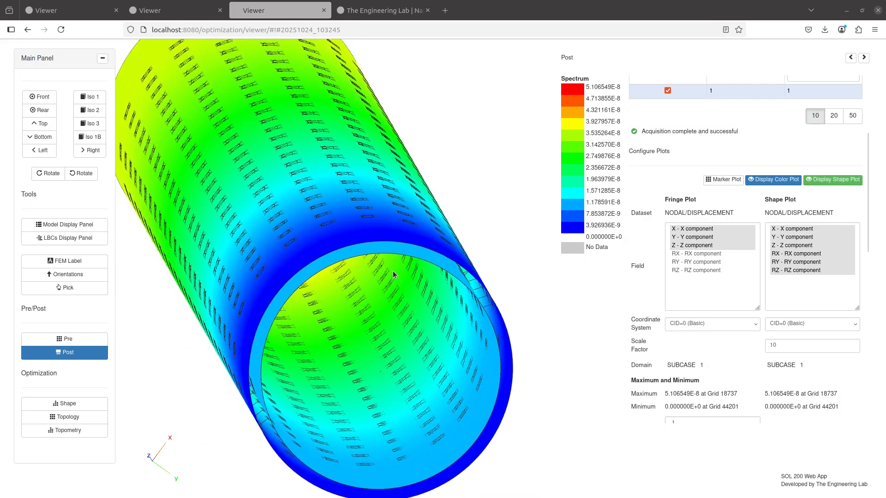
- Orbit and zoom the displacement fringe and set the shape scale factor to 10e6
{"action": "left_click_drag", "start_coordinate": [339, 284], "coordinate": [512, 309]}
{"action": "left_click_drag", "start_coordinate": [275, 276], "coordinate": [551, 307]}
{"action": "scroll", "coordinate": [552, 307], "scroll_direction": "up", "scroll_amount": 3}
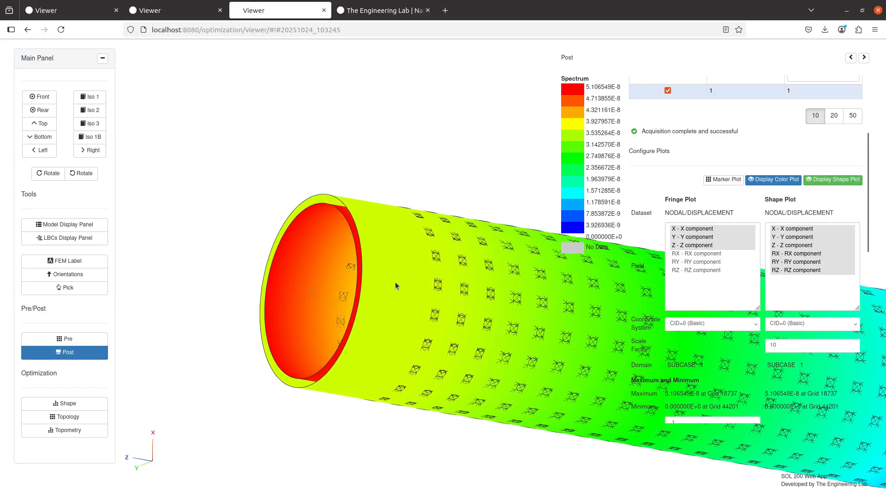
{"action": "left_click", "coordinate": [806, 346]}
{"action": "type", "text": "e6"}
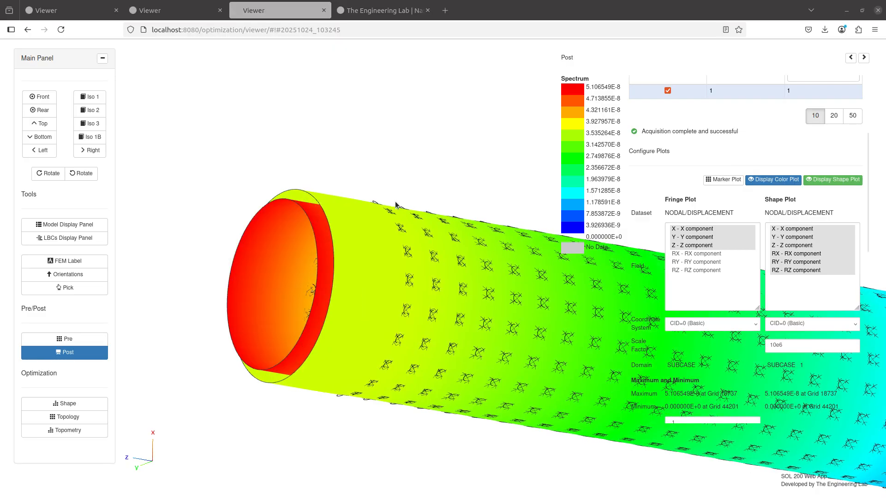
{"action": "left_click", "coordinate": [78, 224]}
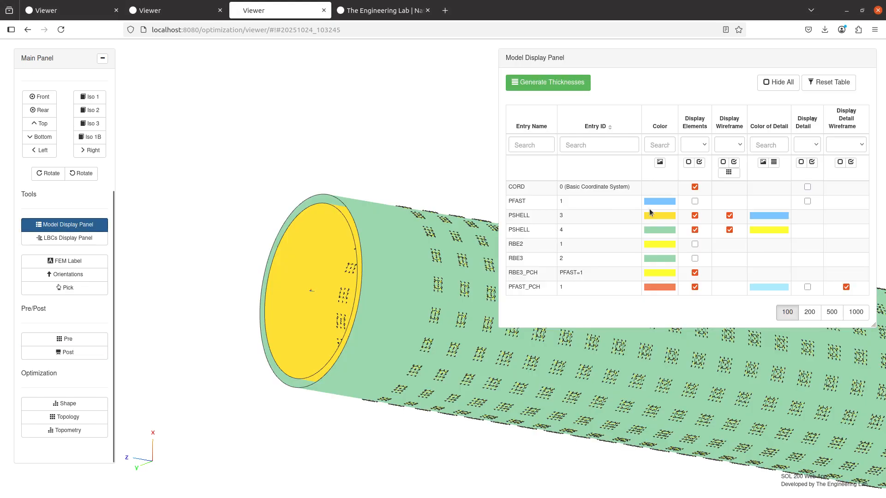
- Hide the RBE3_PCH and PFAST_PCH elements and PFAST_PCH wireframe, then return to the displacement fringe
{"action": "left_click", "coordinate": [694, 273]}
{"action": "left_click", "coordinate": [695, 287]}
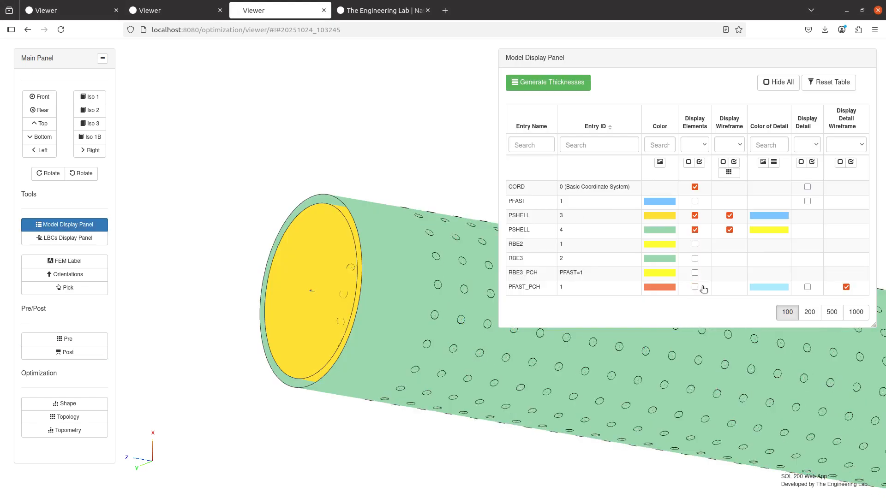
{"action": "left_click", "coordinate": [846, 287]}
{"action": "left_click", "coordinate": [93, 354]}
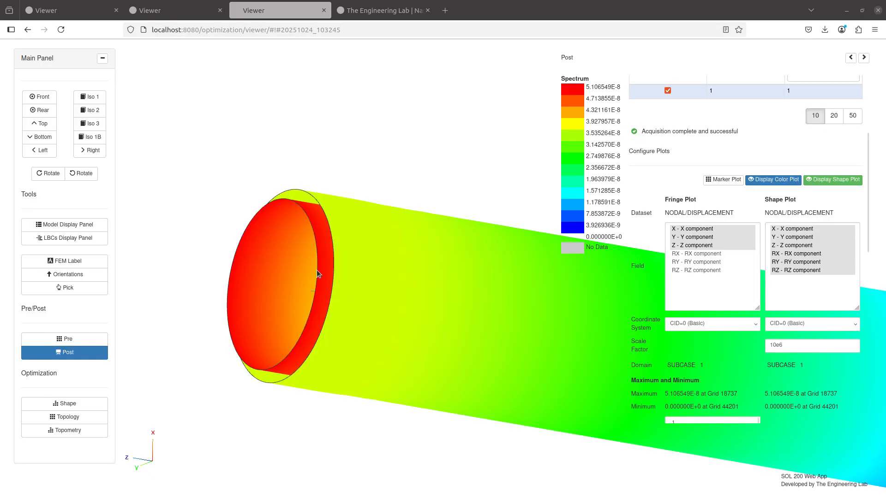
{"action": "left_click_drag", "start_coordinate": [317, 270], "coordinate": [340, 266]}
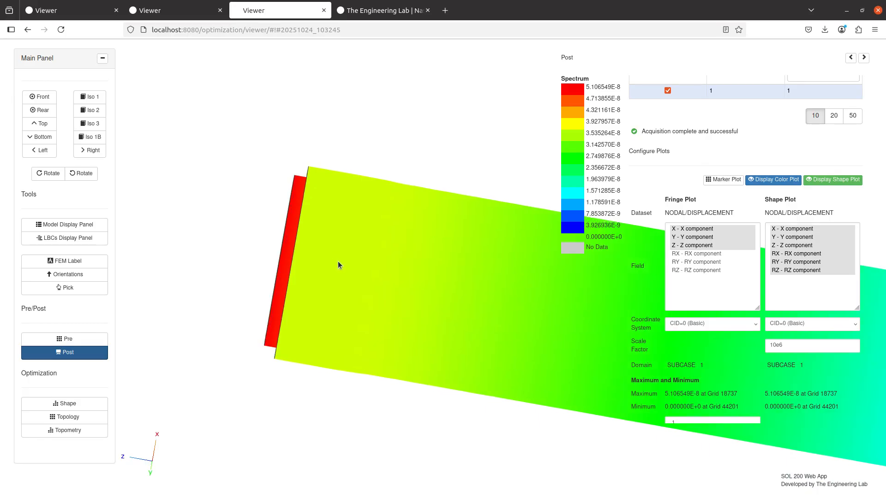
- Toggle the deformed shape plot off and on, orbiting to look into the tube's open end
{"action": "left_click", "coordinate": [819, 183]}
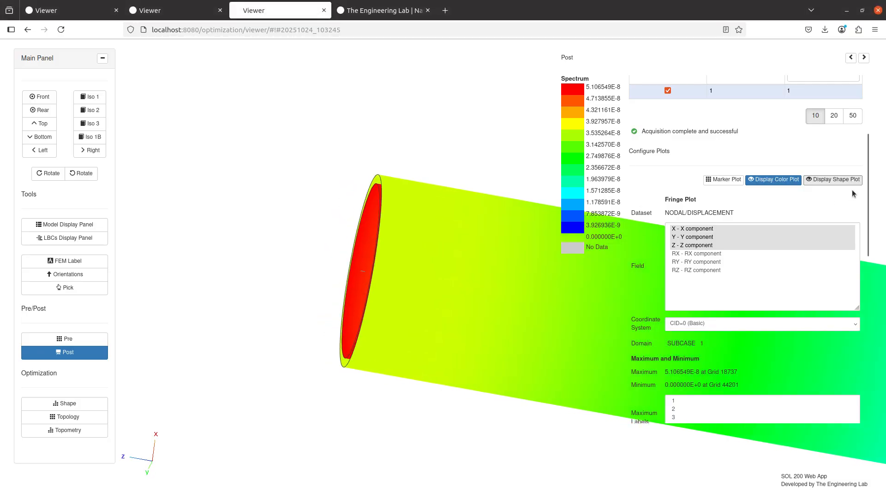
{"action": "left_click_drag", "start_coordinate": [410, 241], "coordinate": [401, 236]}
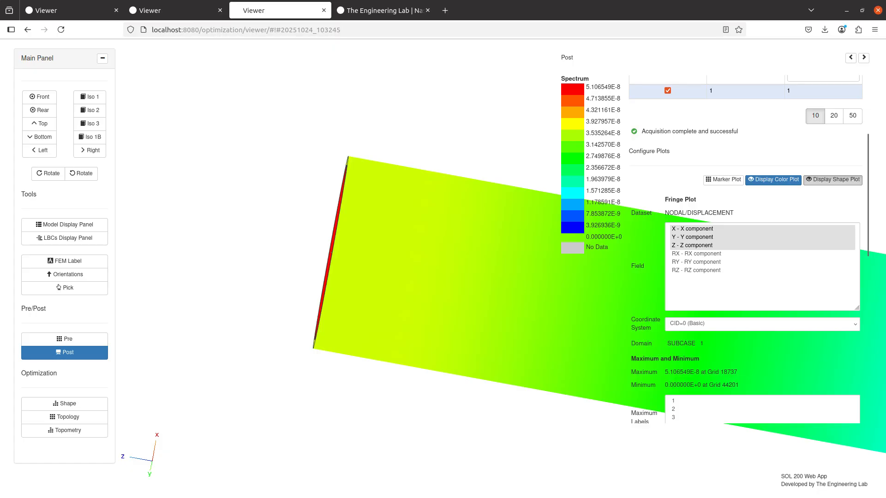
{"action": "left_click", "coordinate": [833, 179]}
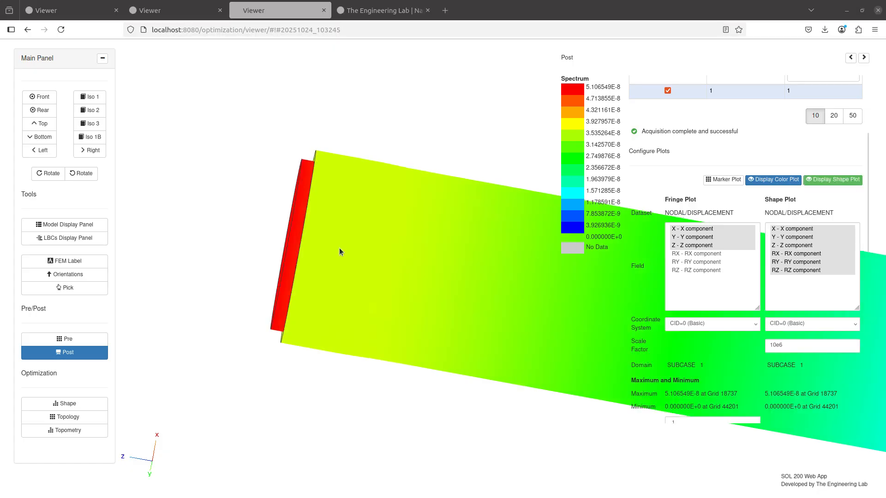
{"action": "left_click_drag", "start_coordinate": [339, 248], "coordinate": [335, 282]}
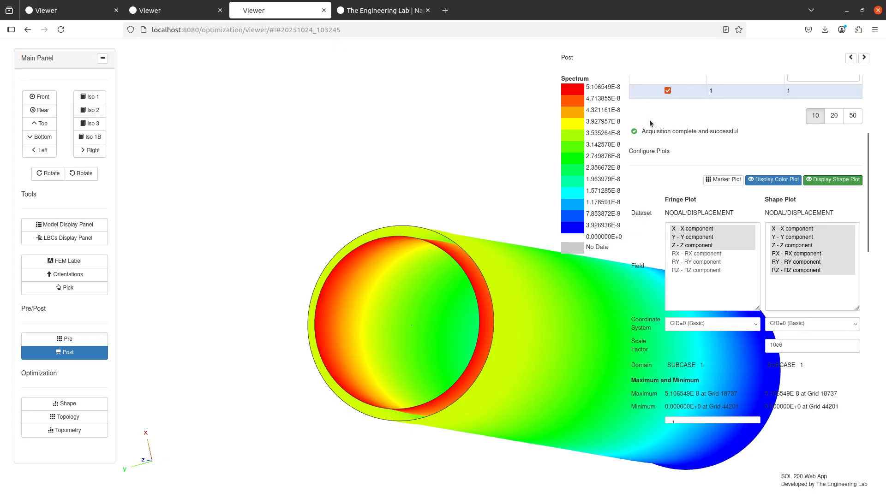
{"action": "scroll", "coordinate": [651, 150], "scroll_direction": "up", "scroll_amount": 3}
- Plot MAX(VM1,VM2) stress from ELEMENTAL/STRESS/QUAD4 subcase 1 and label the maximum element
{"action": "left_click", "coordinate": [671, 121]}
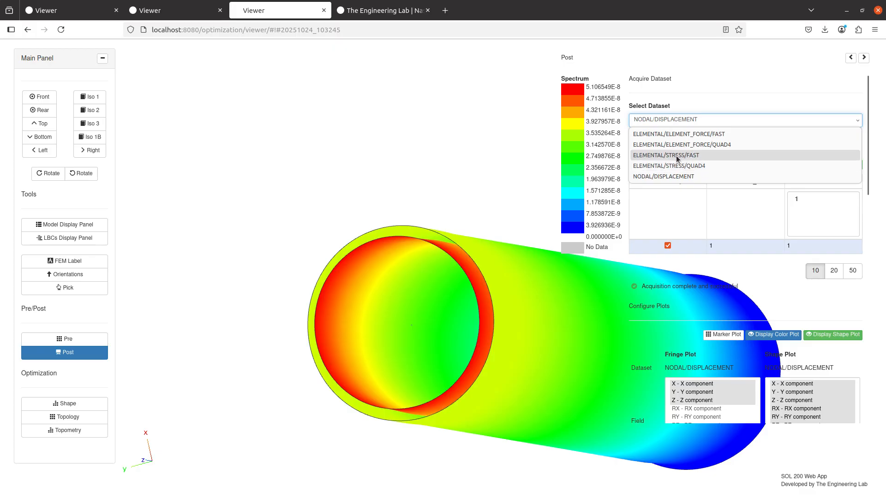
{"action": "left_click", "coordinate": [693, 166]}
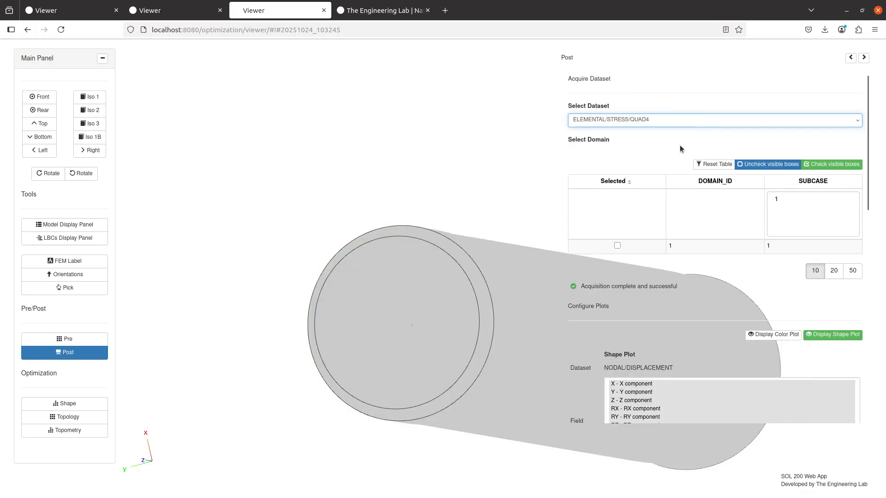
{"action": "left_click", "coordinate": [617, 246]}
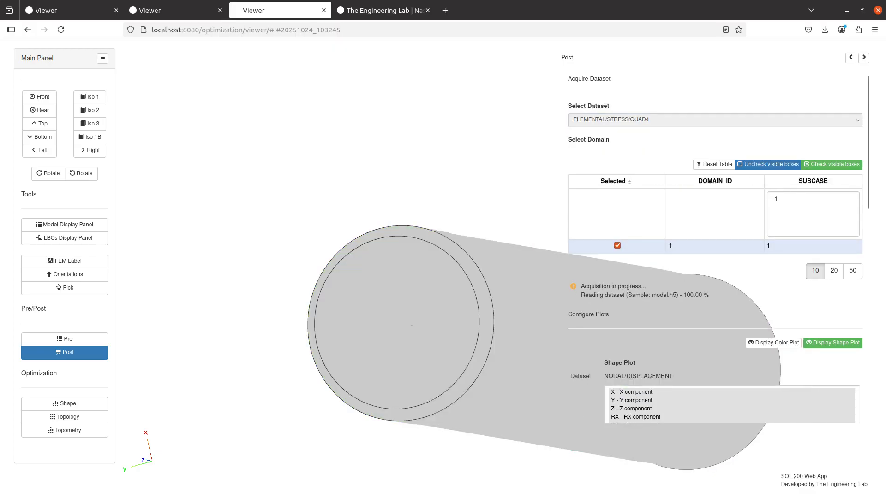
{"action": "scroll", "coordinate": [721, 209], "scroll_direction": "down", "scroll_amount": 5}
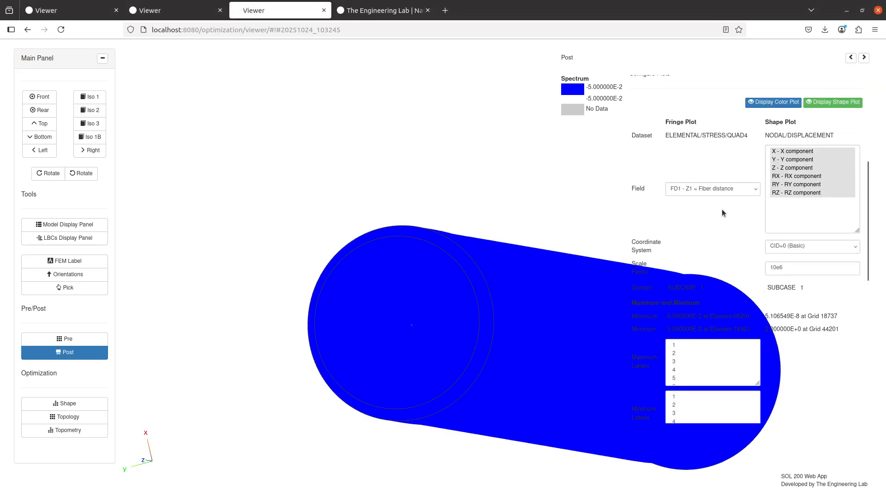
{"action": "left_click", "coordinate": [726, 183]}
{"action": "left_click", "coordinate": [706, 342]}
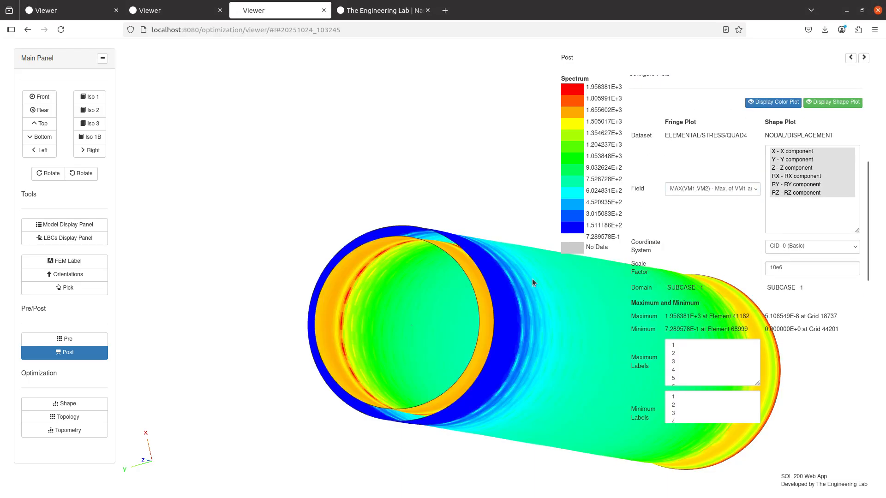
{"action": "mouse_move", "coordinate": [384, 267]}
{"action": "left_mouse_down"}
{"action": "mouse_move", "coordinate": [389, 238]}
{"action": "mouse_move", "coordinate": [399, 269]}
{"action": "left_mouse_up"}
{"action": "left_click", "coordinate": [689, 346]}
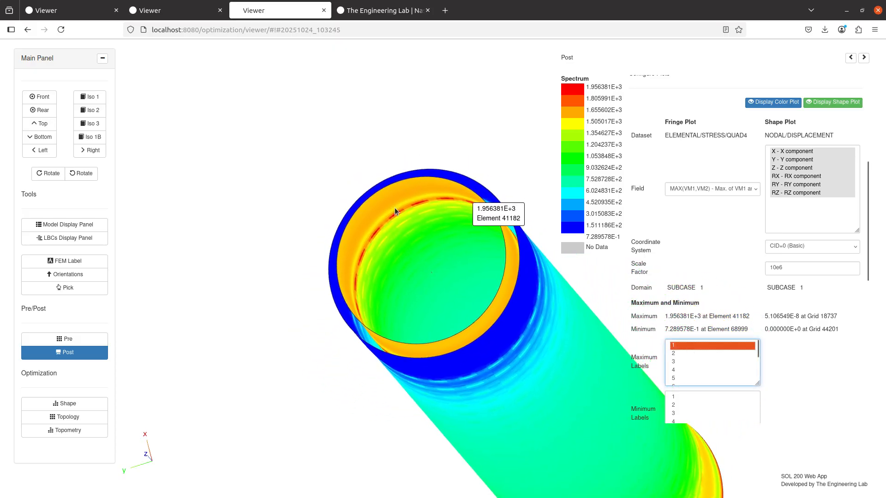
- Show the PFAST_PCH and RBE3_PCH elements and re-label the maximum stress element
{"action": "left_click", "coordinate": [101, 225]}
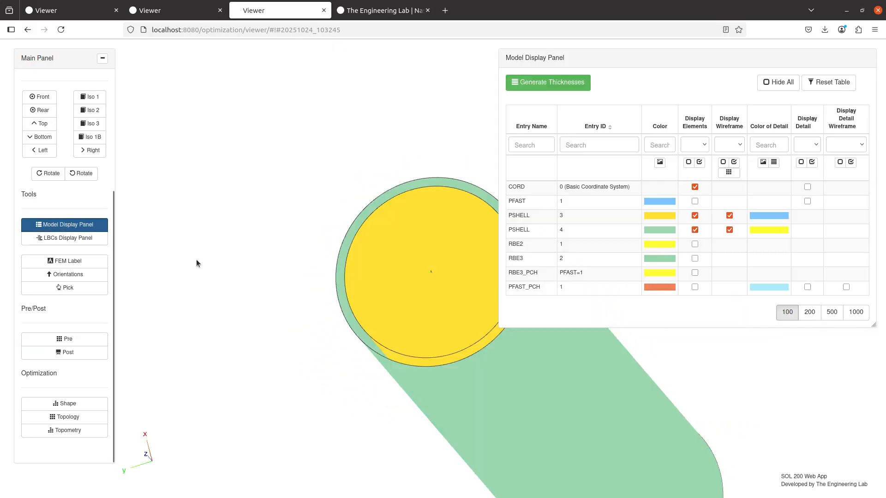
{"action": "left_click", "coordinate": [694, 287]}
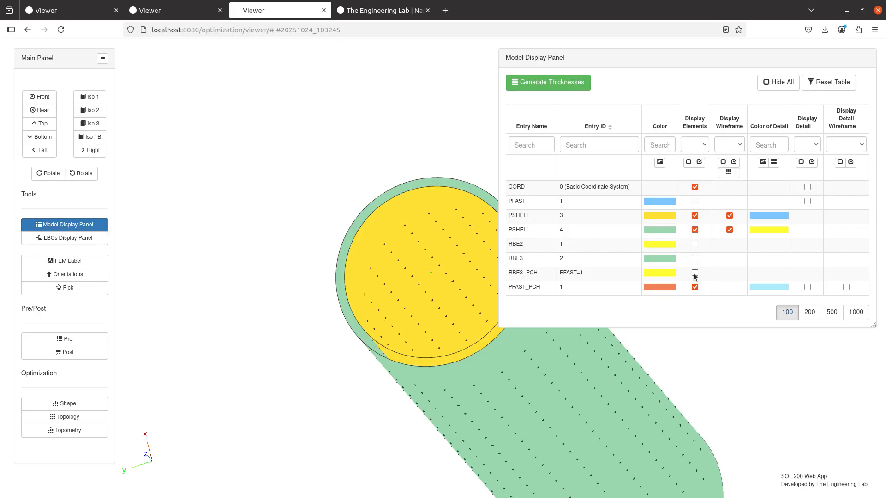
{"action": "left_click", "coordinate": [694, 273]}
{"action": "left_click", "coordinate": [71, 353]}
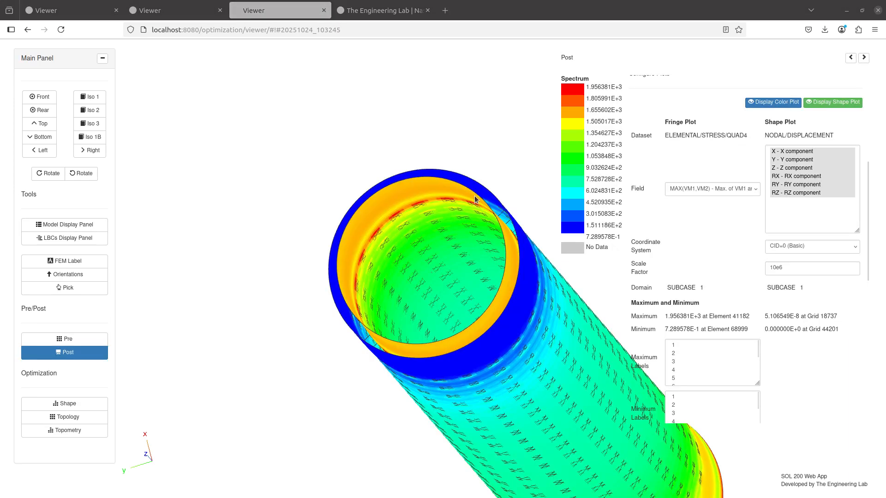
{"action": "left_click_drag", "start_coordinate": [474, 199], "coordinate": [402, 258]}
{"action": "left_click", "coordinate": [710, 347]}
- Orbit, zoom and pan the tube to inspect the peak stress at element 41182
{"action": "left_click_drag", "start_coordinate": [287, 206], "coordinate": [167, 356]}
{"action": "scroll", "coordinate": [410, 266], "scroll_direction": "up", "scroll_amount": 5}
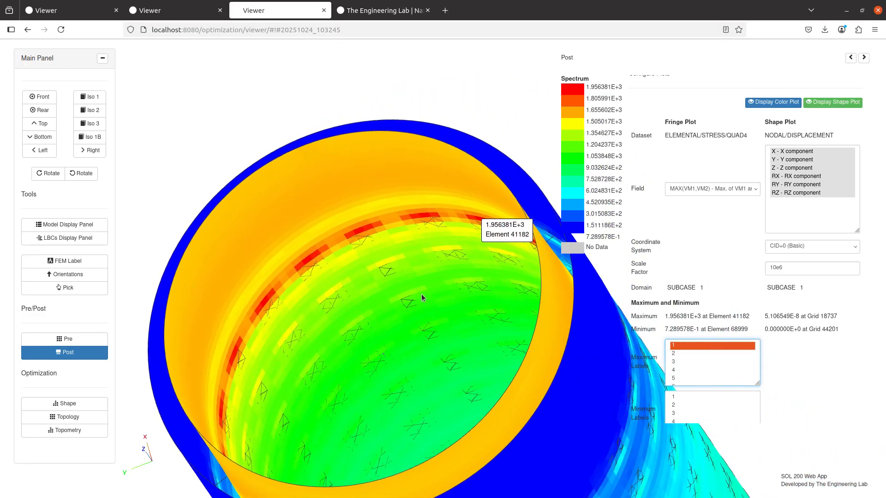
{"action": "scroll", "coordinate": [422, 298], "scroll_direction": "up", "scroll_amount": 1}
{"action": "scroll", "coordinate": [436, 282], "scroll_direction": "down", "scroll_amount": 5}
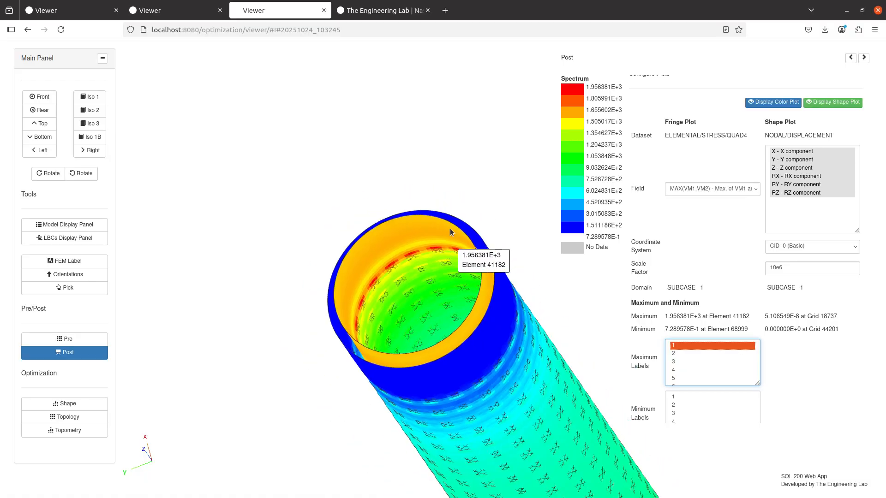
{"action": "left_click_drag", "start_coordinate": [451, 232], "coordinate": [400, 284]}
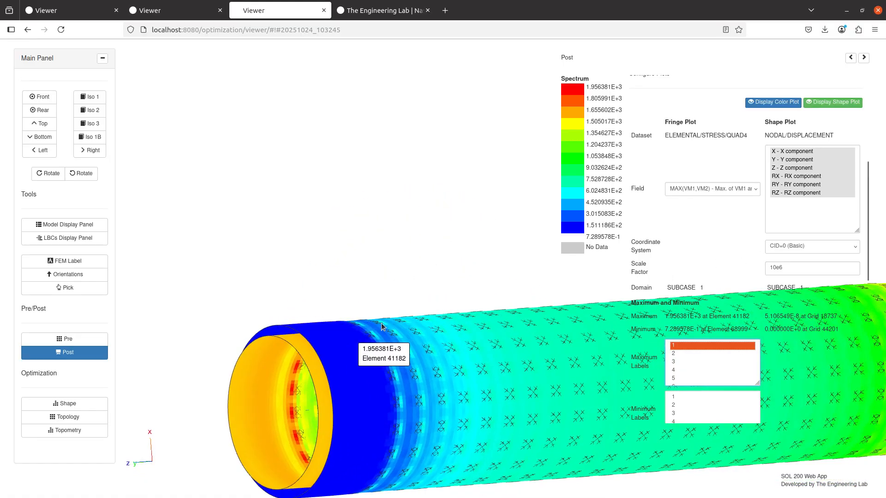
{"action": "left_click_drag", "start_coordinate": [381, 323], "coordinate": [306, 250]}
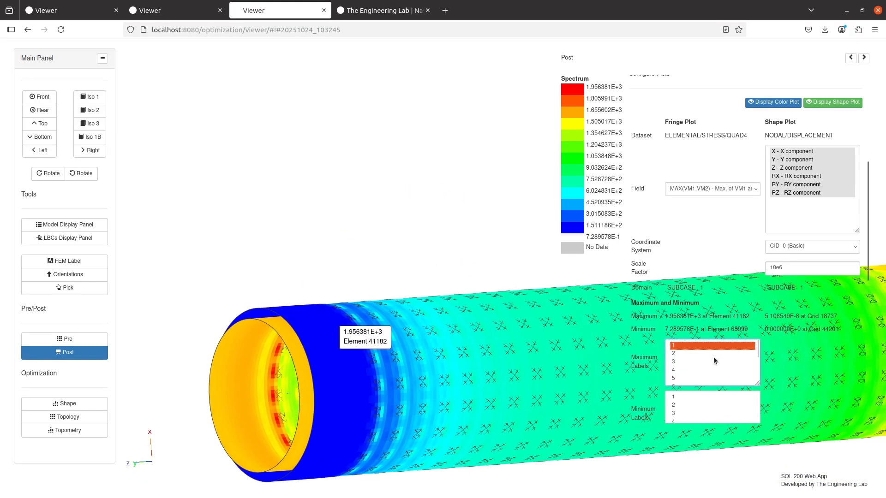
{"action": "scroll", "coordinate": [709, 312], "scroll_direction": "up", "scroll_amount": 5}
{"action": "left_click", "coordinate": [667, 123]}
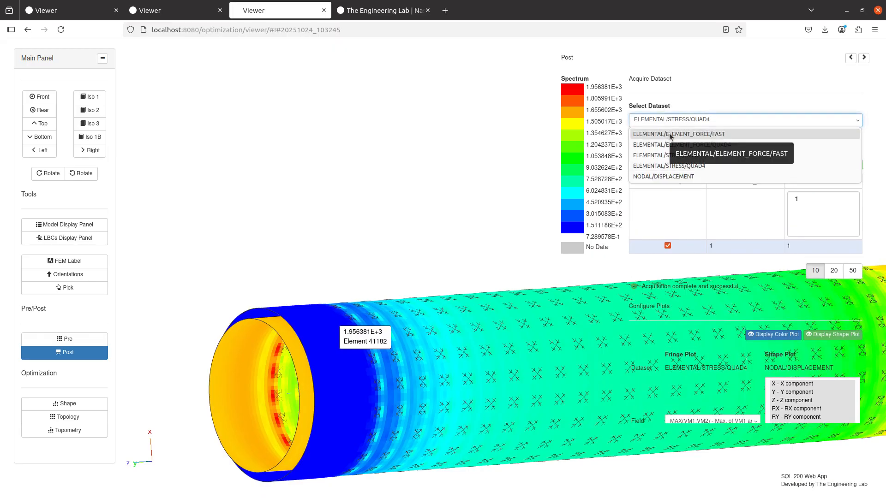
- Plot ELEMENTAL/ELEMENT_FORCE/FAST subcase 1 using the FX, FY and FZ force fields
{"action": "left_click", "coordinate": [669, 134]}
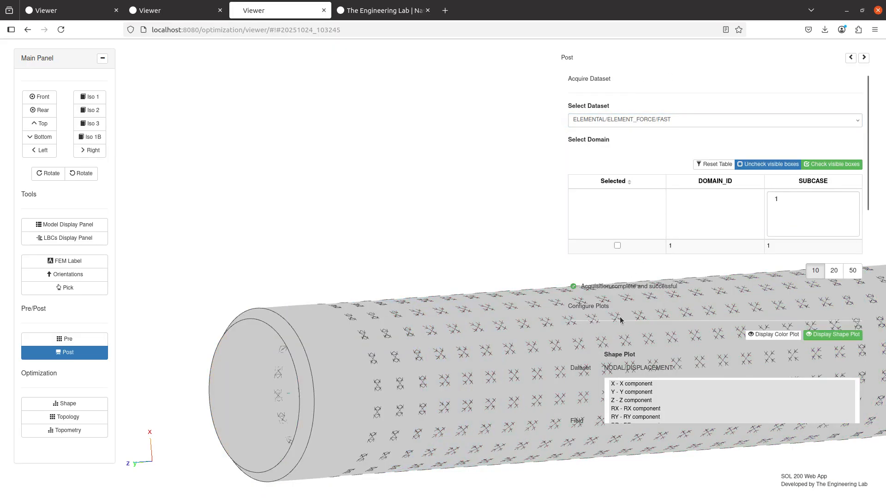
{"action": "left_click", "coordinate": [617, 246]}
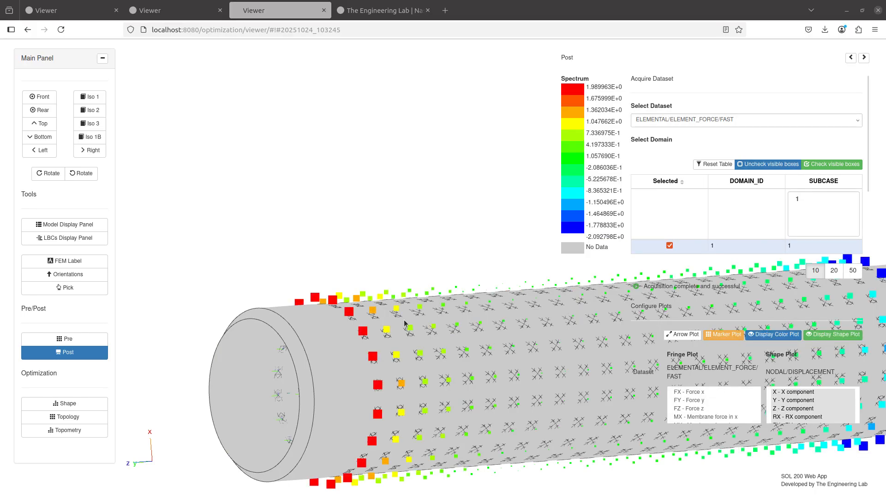
{"action": "scroll", "coordinate": [679, 353], "scroll_direction": "down", "scroll_amount": 5}
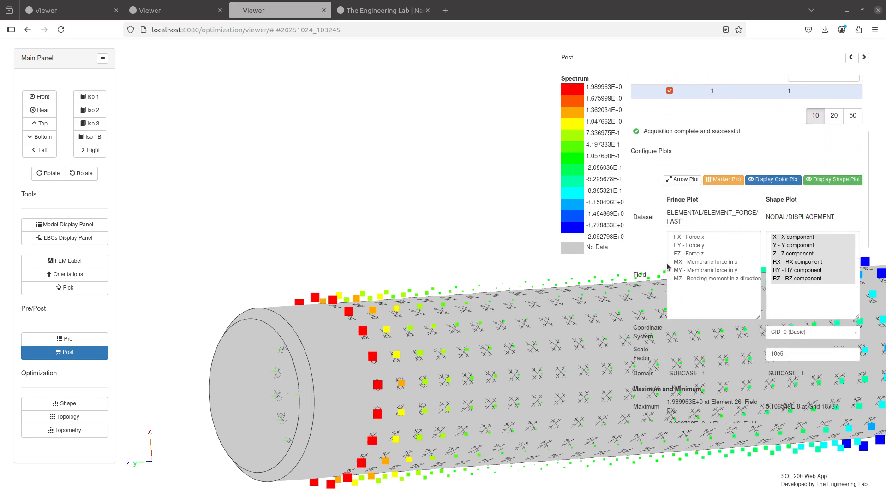
{"action": "left_click_drag", "start_coordinate": [385, 195], "coordinate": [362, 168]}
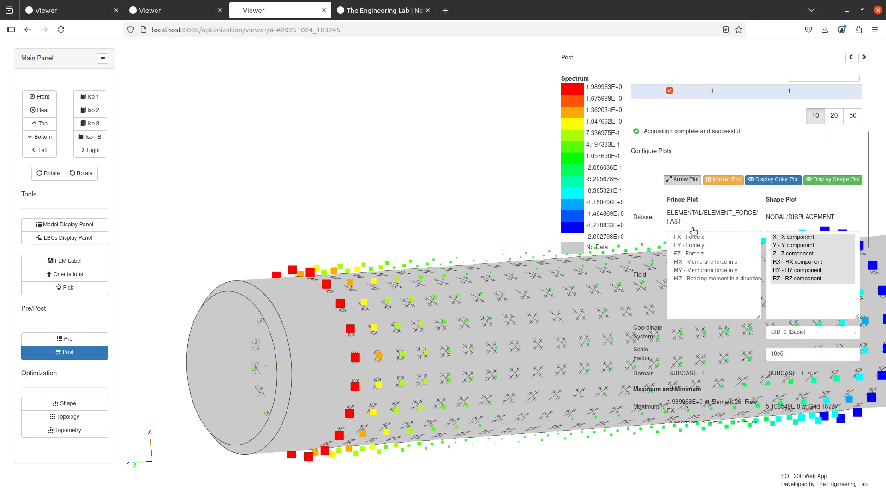
{"action": "left_click_drag", "start_coordinate": [700, 238], "coordinate": [702, 256]}
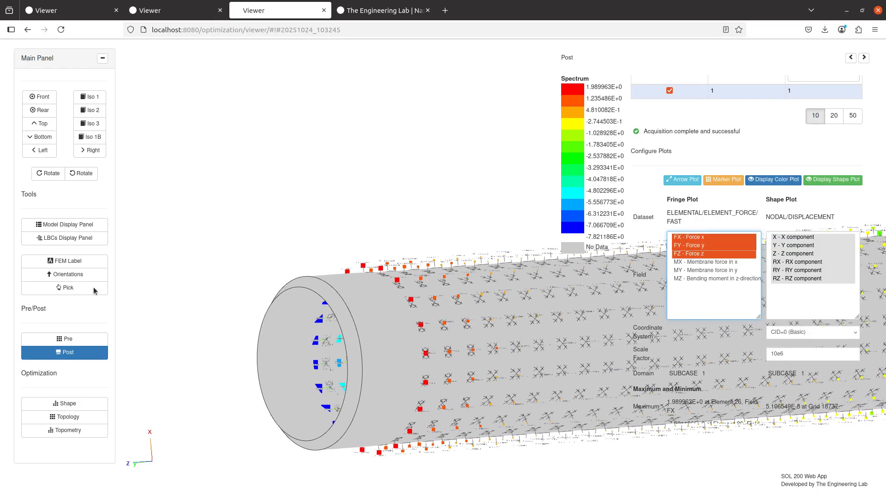
- Hide the PSHELL 3 end caps and PSHELL 4 shell surface to expose the fasteners
{"action": "left_click", "coordinate": [65, 225]}
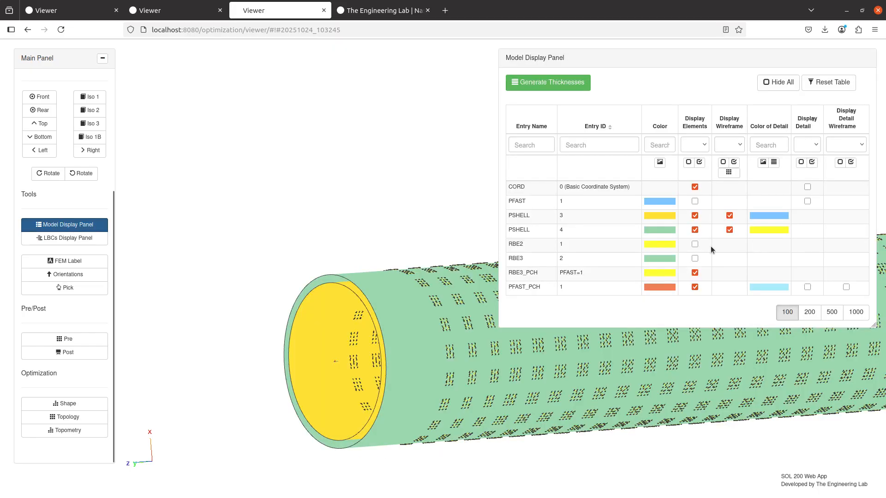
{"action": "left_click", "coordinate": [700, 217]}
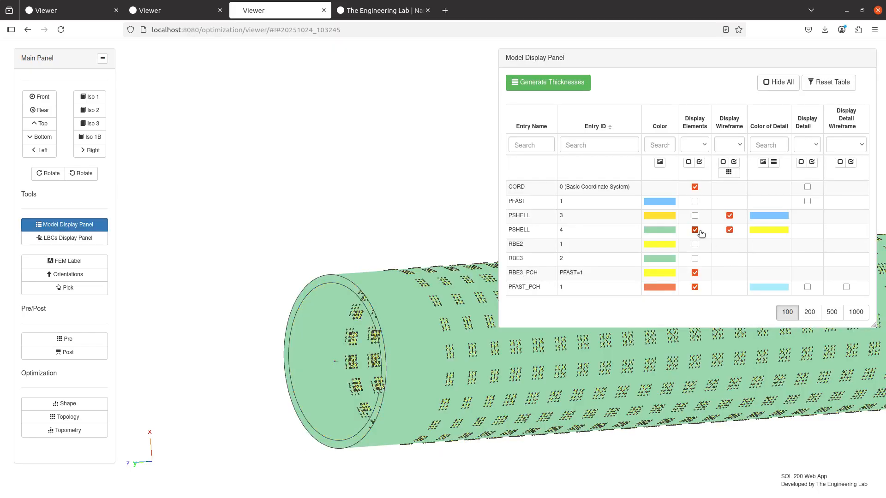
{"action": "left_click", "coordinate": [695, 230]}
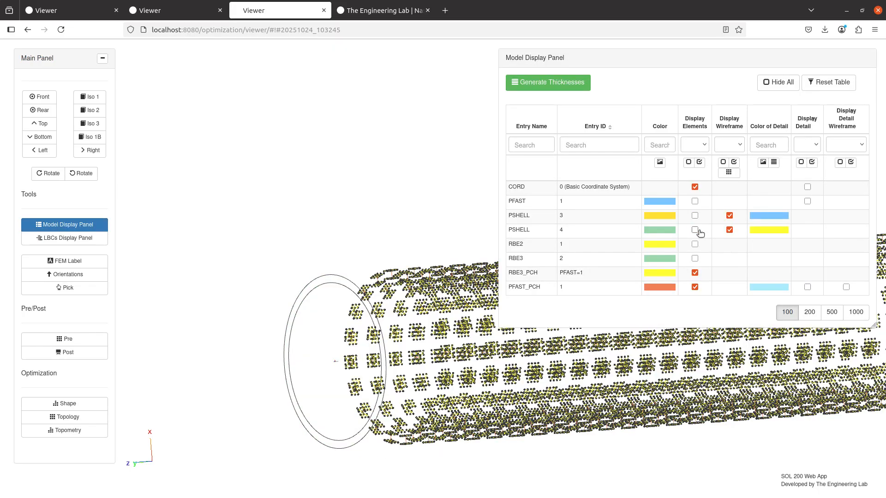
{"action": "left_click", "coordinate": [71, 355]}
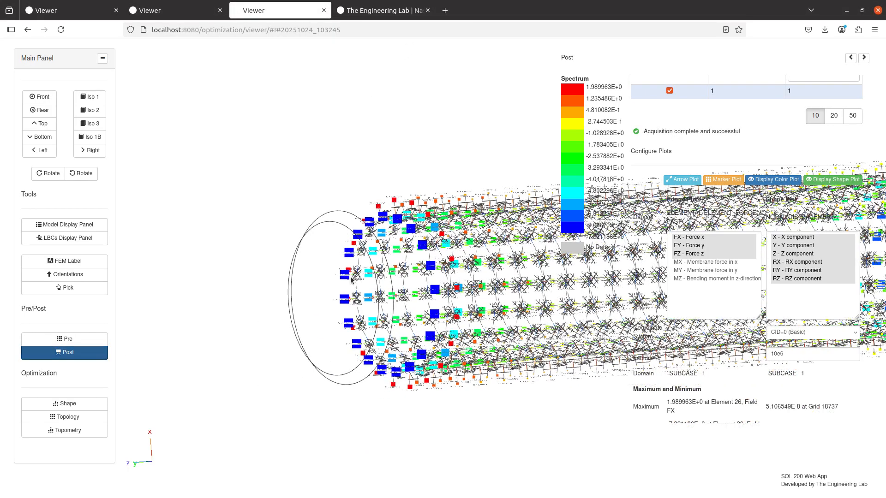
{"action": "left_click_drag", "start_coordinate": [350, 280], "coordinate": [405, 345]}
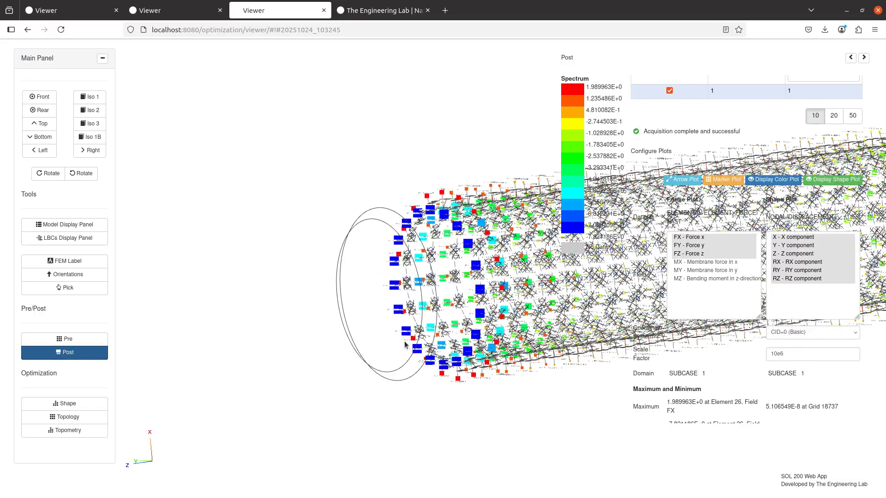
{"action": "scroll", "coordinate": [405, 345], "scroll_direction": "up", "scroll_amount": 5}
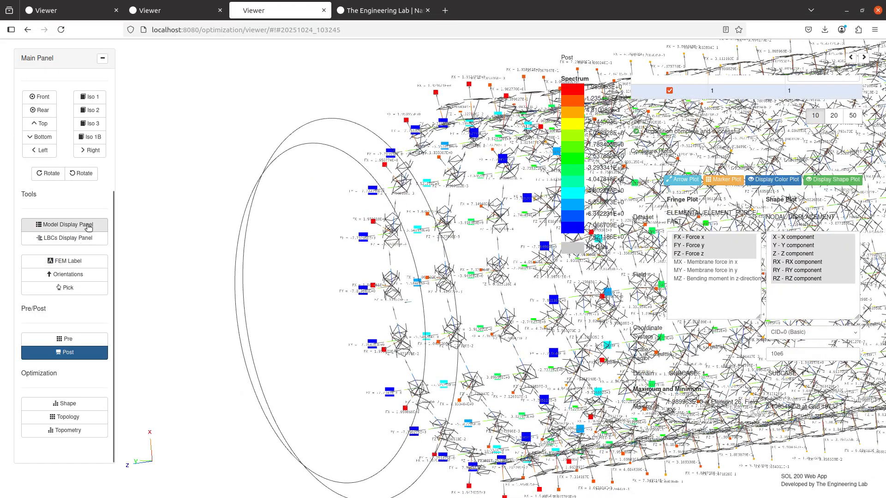
- Hide the RBE3_PCH elements and zoom in to read each fastener's FX, FY, FZ labels
{"action": "left_click", "coordinate": [89, 226]}
{"action": "left_click", "coordinate": [695, 272]}
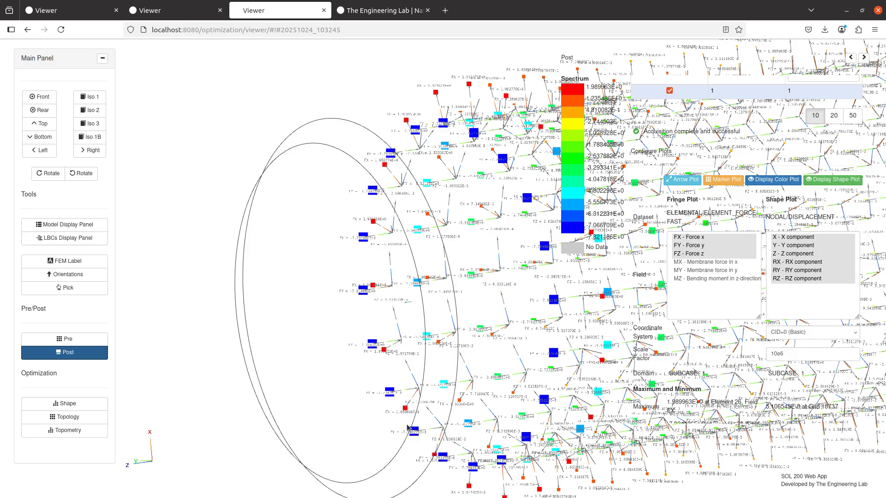
{"action": "scroll", "coordinate": [416, 365], "scroll_direction": "up", "scroll_amount": 5}
{"action": "scroll", "coordinate": [415, 364], "scroll_direction": "up", "scroll_amount": 5}
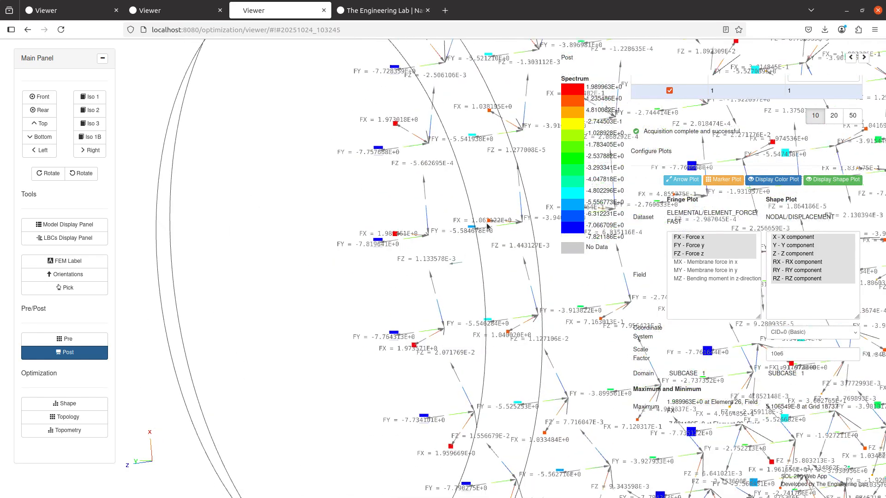
{"action": "scroll", "coordinate": [394, 289], "scroll_direction": "up", "scroll_amount": 5}
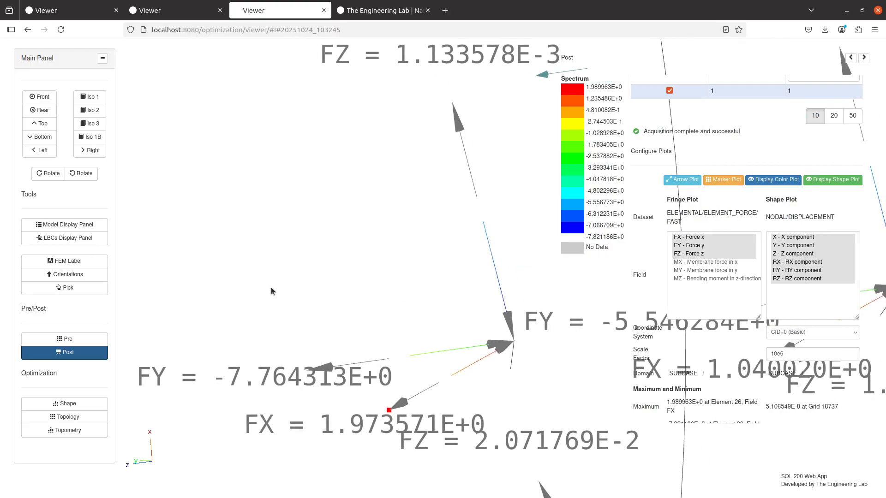
- Plot only the FY force on the fasteners and pan the view
{"action": "left_click", "coordinate": [697, 248]}
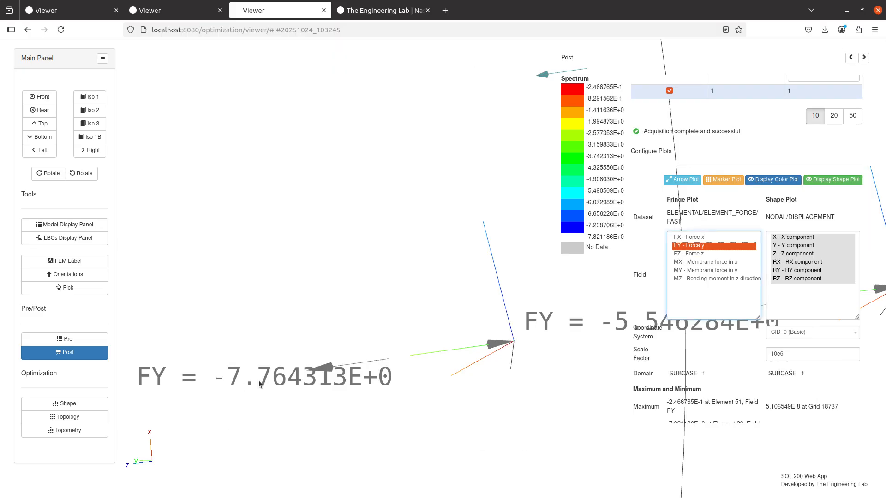
{"action": "scroll", "coordinate": [292, 378], "scroll_direction": "down", "scroll_amount": 5}
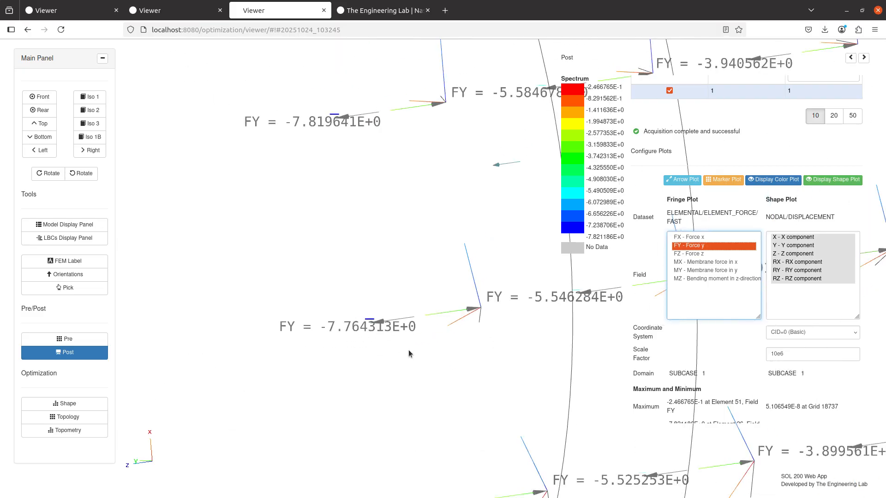
{"action": "scroll", "coordinate": [408, 350], "scroll_direction": "up", "scroll_amount": 3}
{"action": "scroll", "coordinate": [409, 350], "scroll_direction": "down", "scroll_amount": 8}
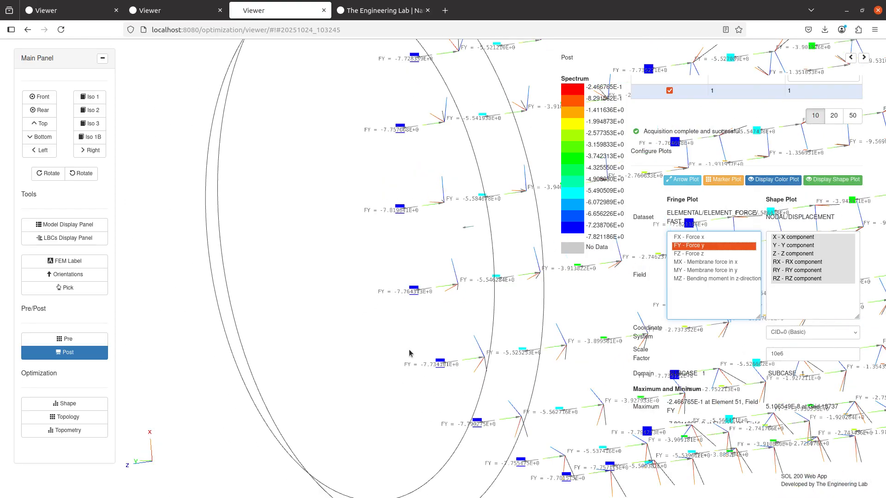
{"action": "scroll", "coordinate": [289, 309], "scroll_direction": "down", "scroll_amount": 5}
{"action": "left_click_drag", "start_coordinate": [307, 316], "coordinate": [217, 310]}
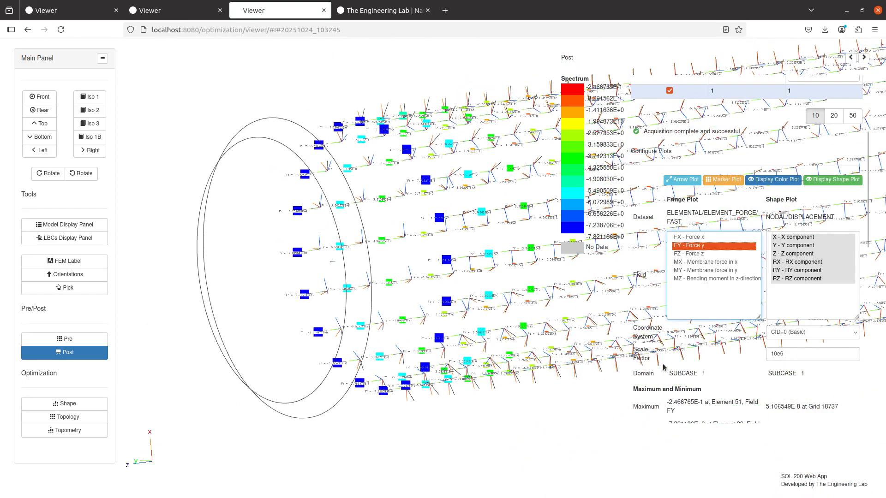
{"action": "scroll", "coordinate": [663, 367], "scroll_direction": "down", "scroll_amount": 5}
- Label the maximum FY value at Element 51 and view the cylinder at an angle
{"action": "left_click", "coordinate": [690, 255]}
{"action": "scroll", "coordinate": [429, 298], "scroll_direction": "down", "scroll_amount": 1}
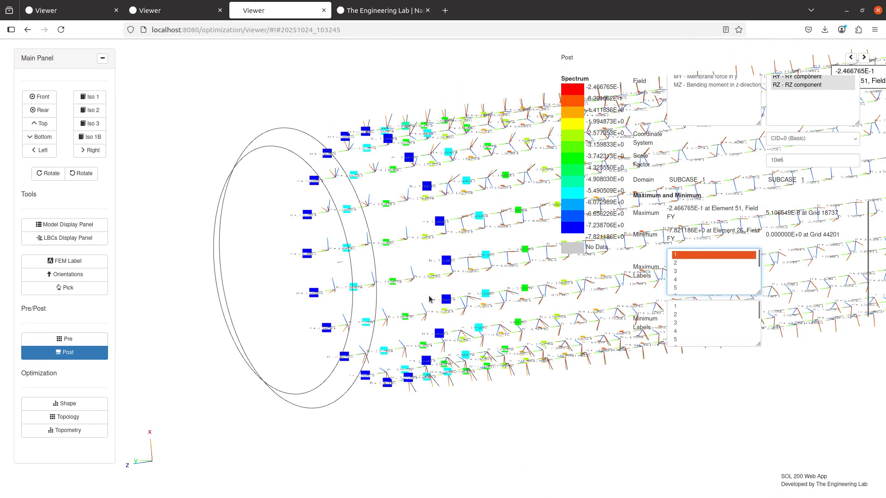
{"action": "scroll", "coordinate": [429, 299], "scroll_direction": "down", "scroll_amount": 6}
{"action": "left_click_drag", "start_coordinate": [320, 288], "coordinate": [159, 294]}
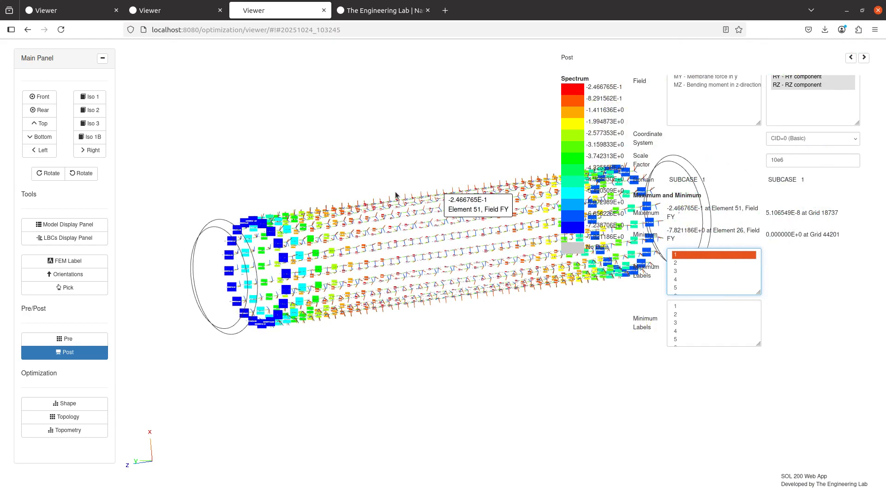
{"action": "left_click_drag", "start_coordinate": [395, 196], "coordinate": [384, 216]}
{"action": "scroll", "coordinate": [426, 259], "scroll_direction": "up", "scroll_amount": 8}
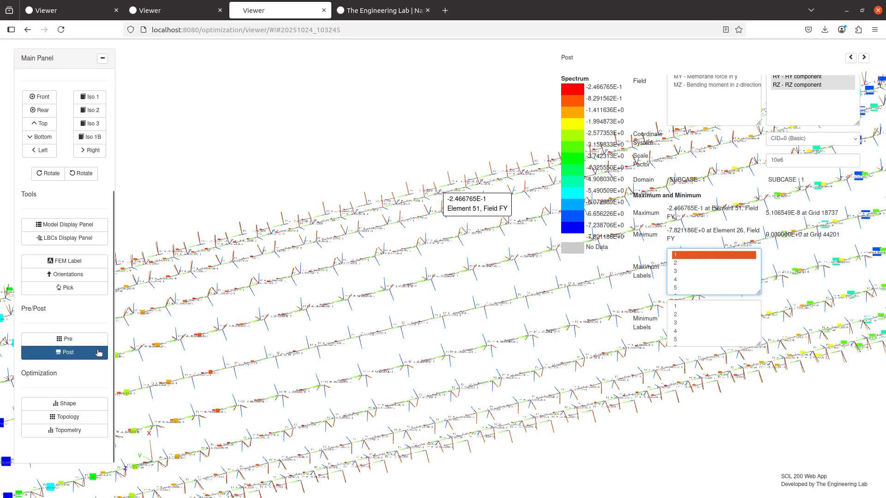
{"action": "left_click", "coordinate": [98, 352]}
- Open model.h5 from the remote system's Results Files in the HDF5 Explorer
{"action": "left_click", "coordinate": [88, 340]}
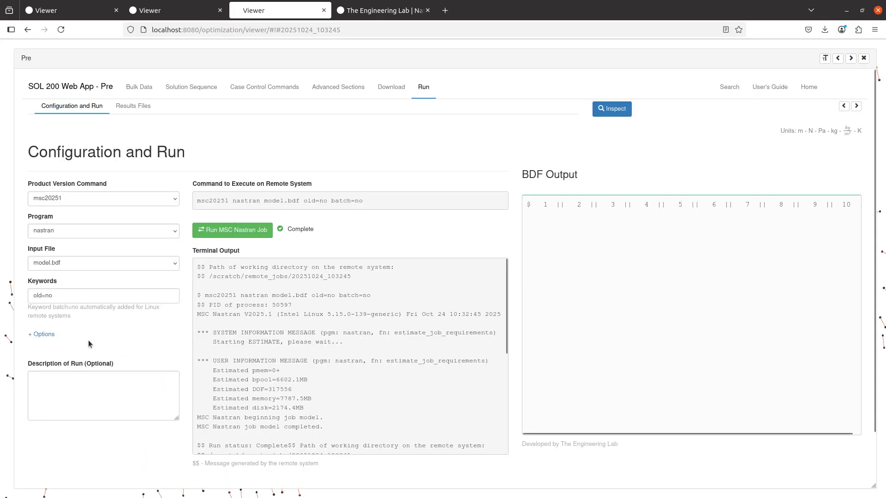
{"action": "left_click", "coordinate": [133, 105]}
{"action": "scroll", "coordinate": [92, 329], "scroll_direction": "down", "scroll_amount": 7}
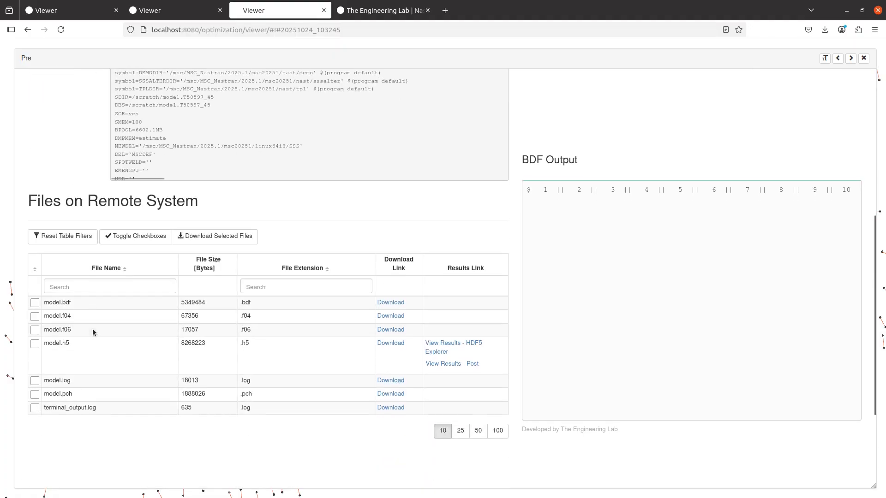
{"action": "scroll", "coordinate": [92, 329], "scroll_direction": "down", "scroll_amount": 1}
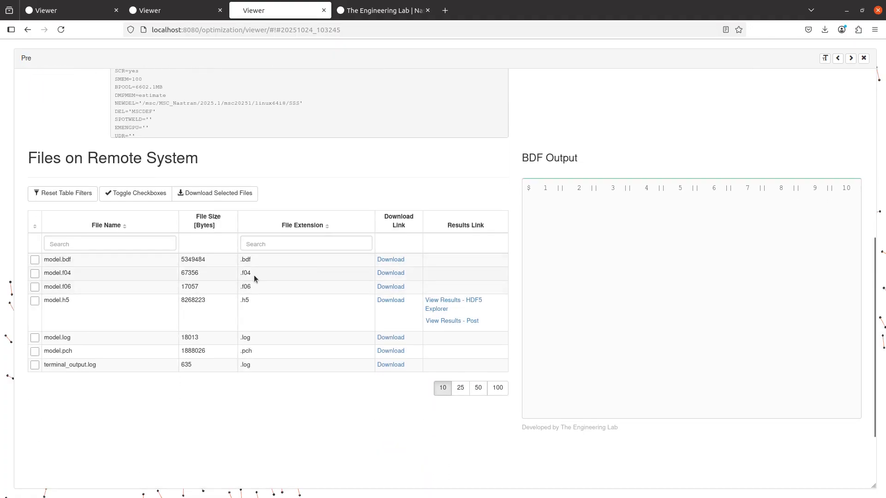
{"action": "scroll", "coordinate": [749, 270], "scroll_direction": "up", "scroll_amount": 3}
{"action": "scroll", "coordinate": [617, 339], "scroll_direction": "down", "scroll_amount": 1}
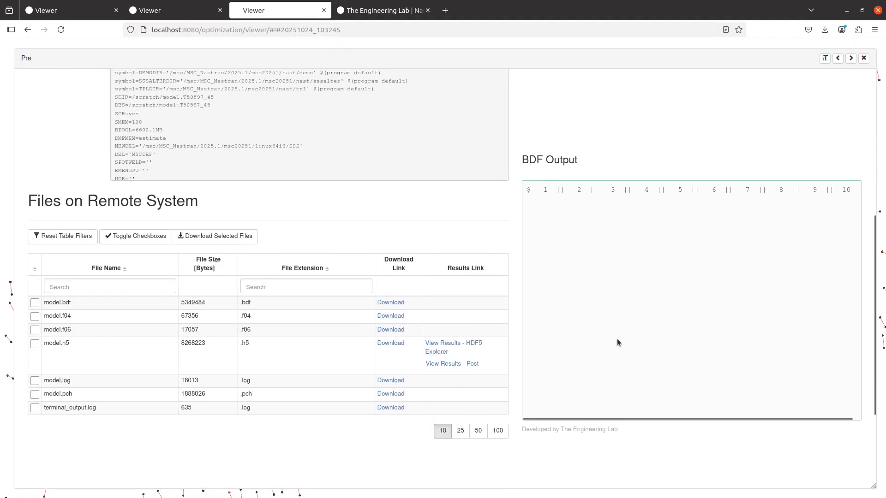
{"action": "scroll", "coordinate": [617, 339], "scroll_direction": "down", "scroll_amount": 2}
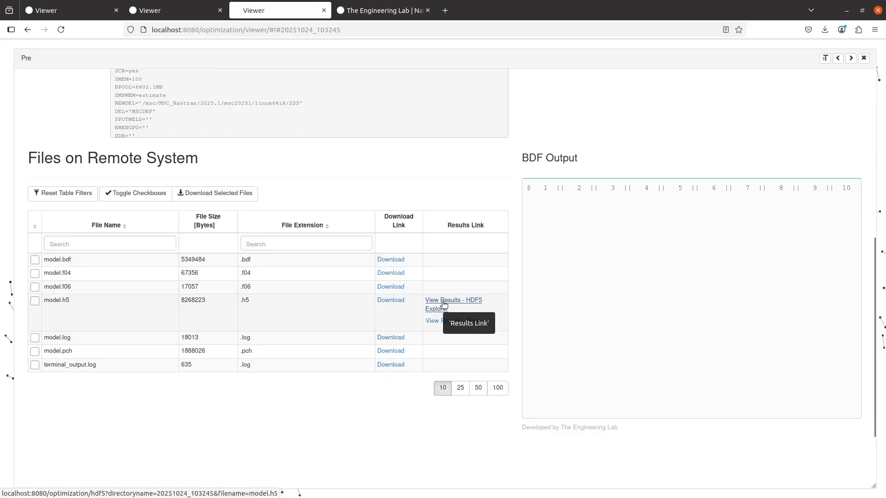
{"action": "left_click", "coordinate": [444, 304]}
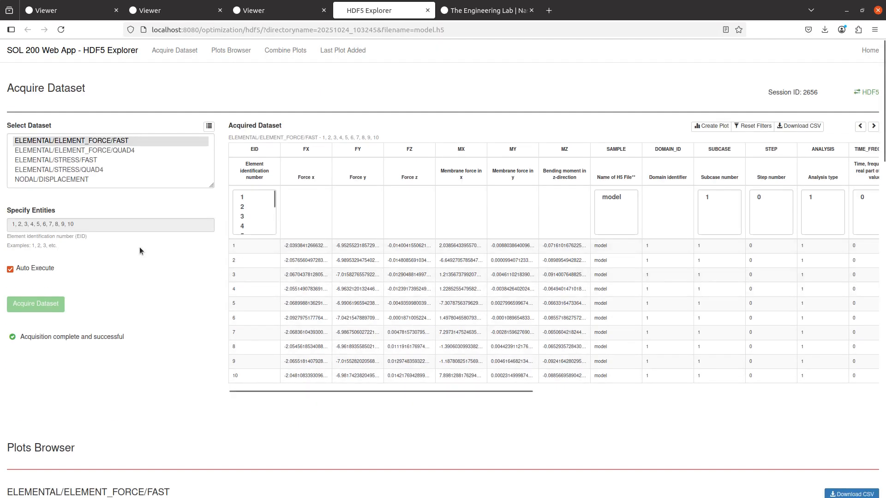
- Turn off Auto Execute and reacquire the FAST force dataset with entities set to ALL
{"action": "scroll", "coordinate": [150, 273], "scroll_direction": "up", "scroll_amount": 7}
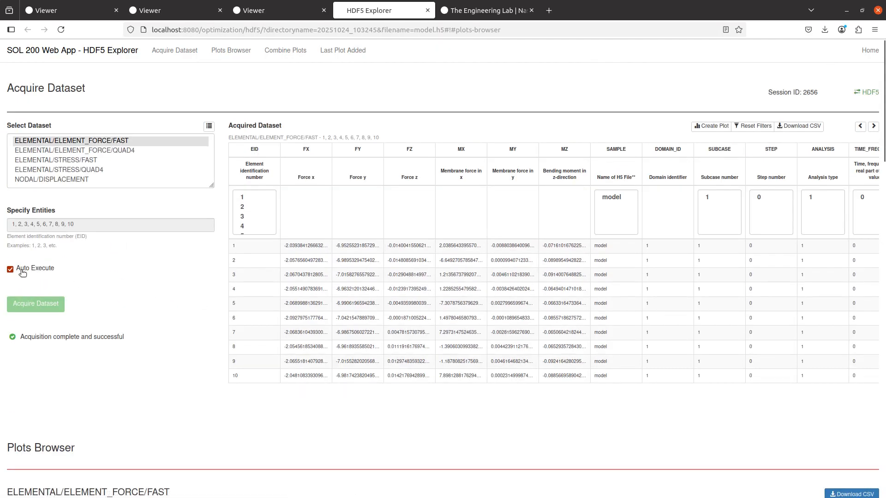
{"action": "left_click", "coordinate": [21, 271]}
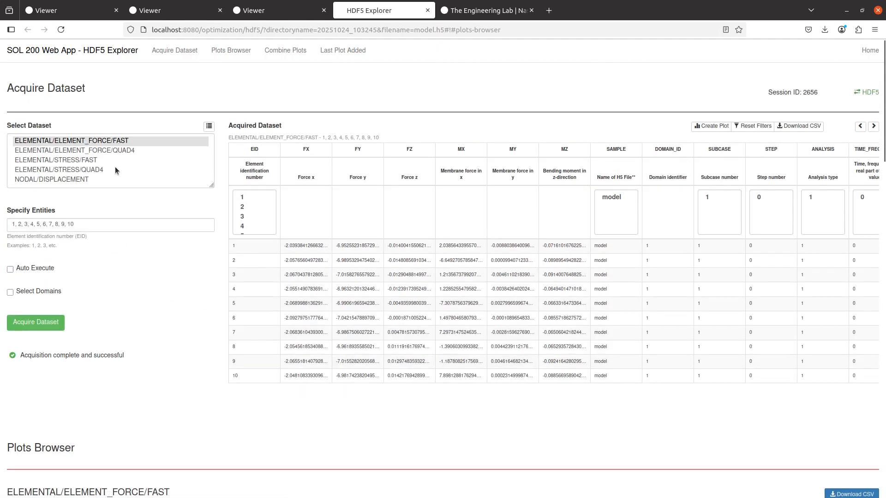
{"action": "left_click_drag", "start_coordinate": [119, 222], "coordinate": [0, 213]}
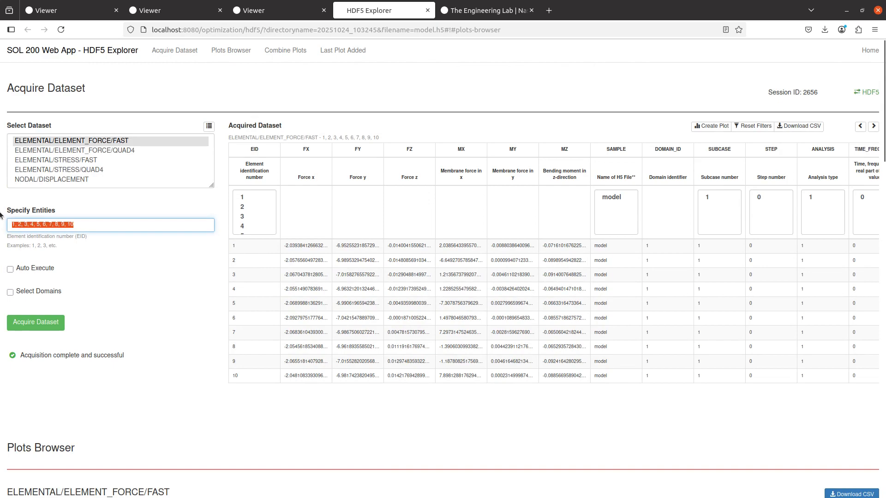
{"action": "type", "text": "ALL"}
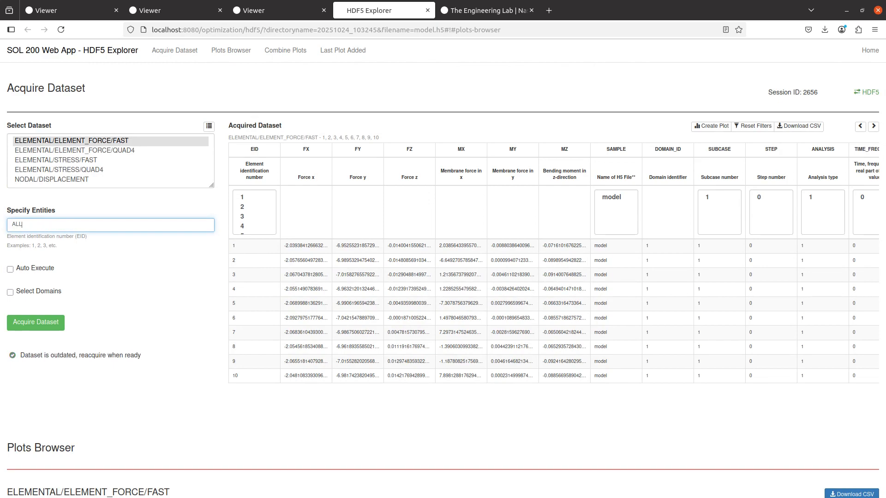
{"action": "left_click", "coordinate": [39, 321]}
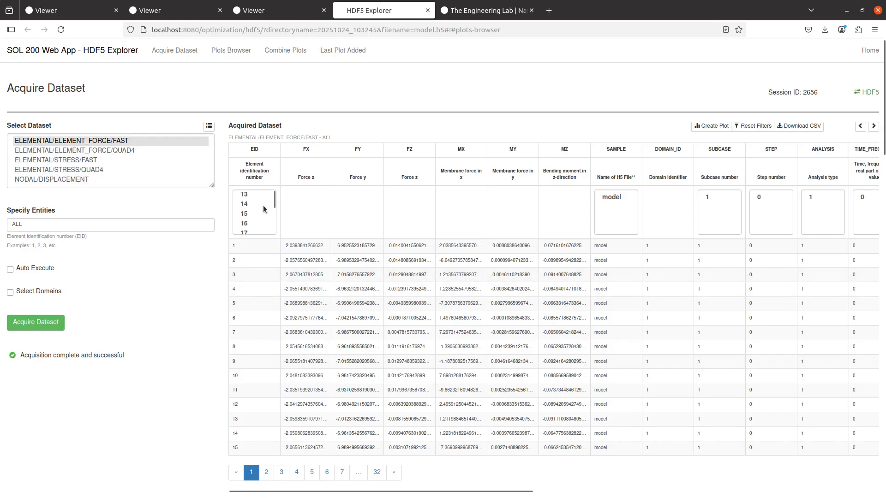
{"action": "scroll", "coordinate": [263, 206], "scroll_direction": "down", "scroll_amount": 20}
- Download acquired_dataset.csv and open it from Downloads with WPS Spreadsheets
{"action": "left_click", "coordinate": [794, 131]}
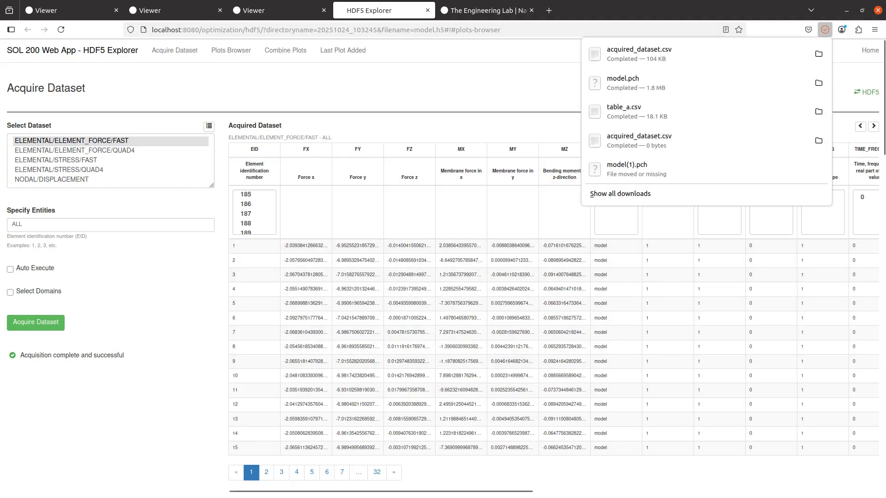
{"action": "key", "text": "alt+Tab"}
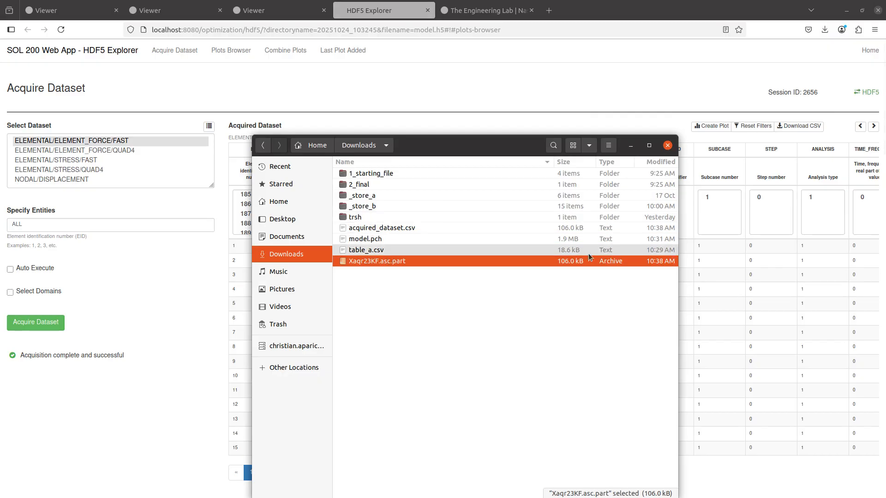
{"action": "left_click", "coordinate": [376, 233]}
{"action": "right_click", "coordinate": [376, 232]}
{"action": "left_click", "coordinate": [392, 239]}
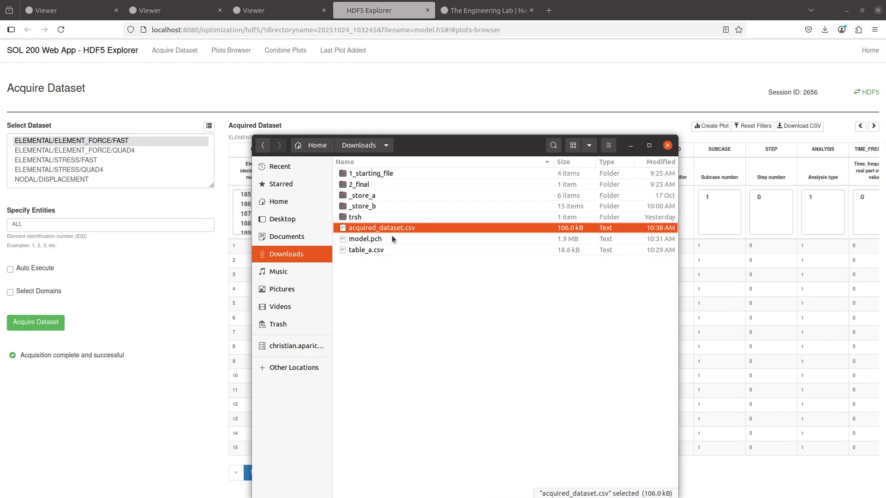
{"action": "left_click", "coordinate": [548, 66]}
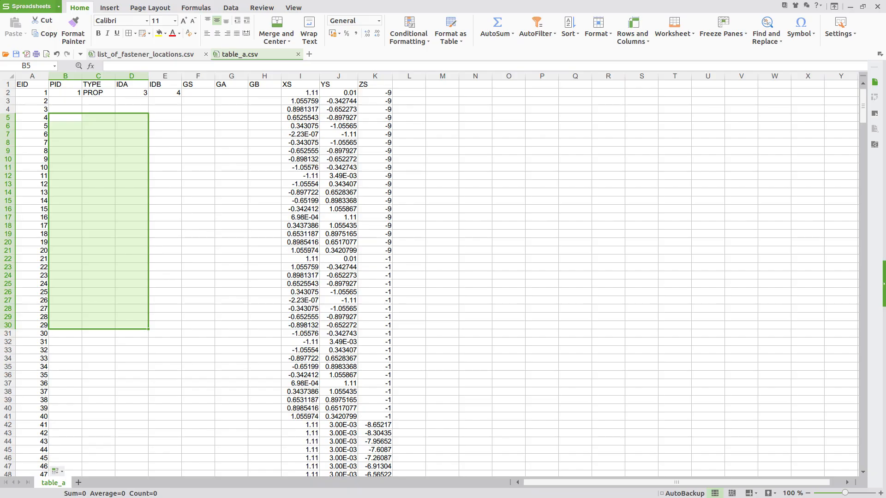
- Select the element id, FX/FY/FZ and SUBCASE columns to confirm 480 fastener rows
{"action": "left_click_drag", "start_coordinate": [44, 101], "coordinate": [117, 238]}
{"action": "left_click", "coordinate": [33, 76]}
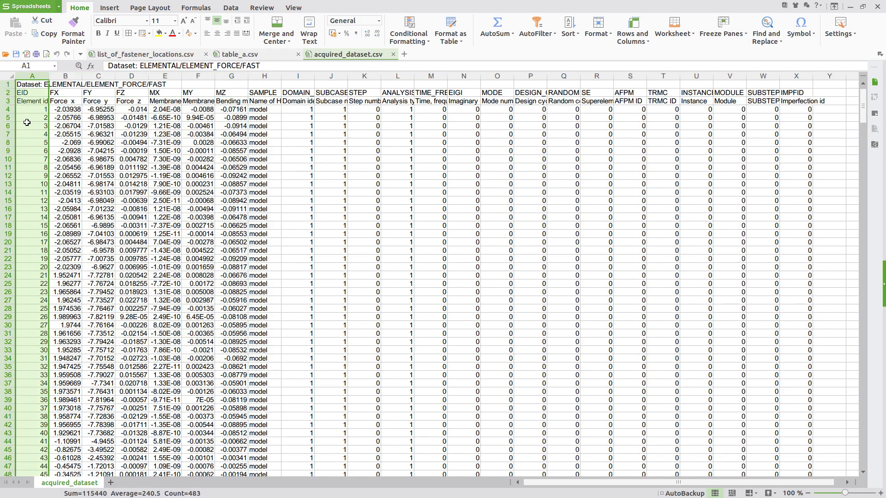
{"action": "left_click_drag", "start_coordinate": [57, 75], "coordinate": [241, 90]}
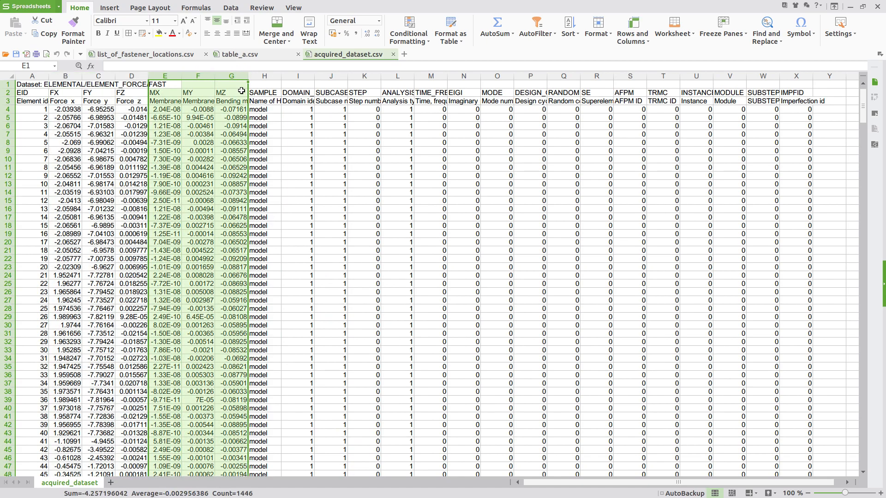
{"action": "left_click", "coordinate": [336, 76]}
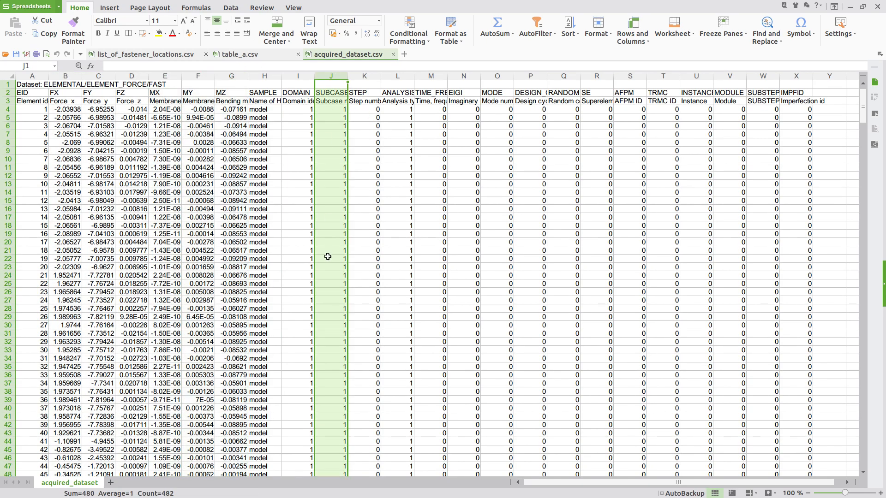
{"action": "scroll", "coordinate": [326, 260], "scroll_direction": "down", "scroll_amount": 7}
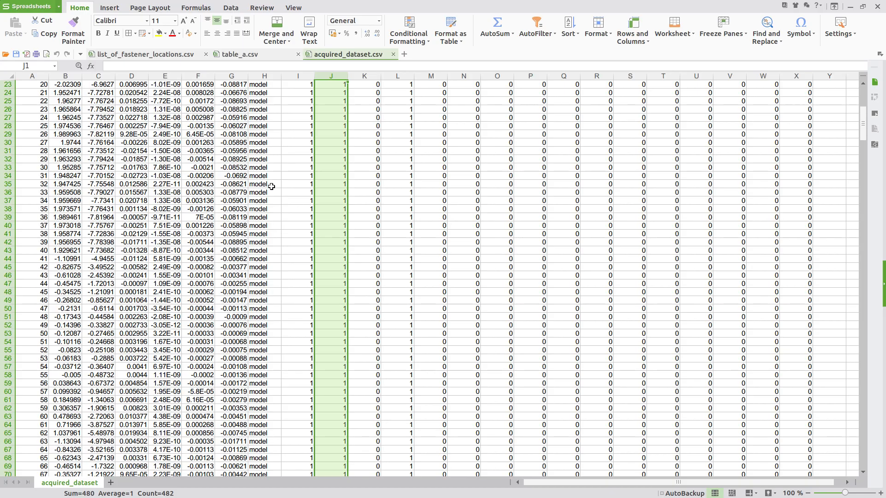
{"action": "scroll", "coordinate": [560, 184], "scroll_direction": "up", "scroll_amount": 6}
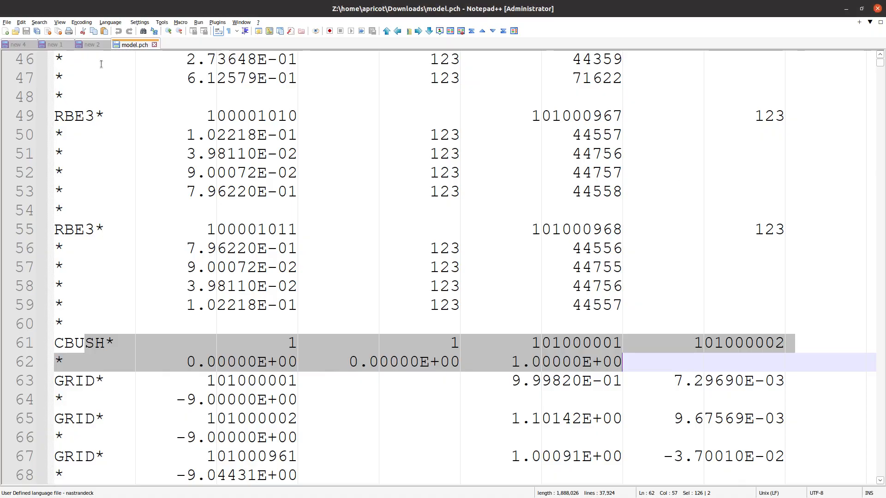
- Review the CFAST heading and its PBUSH, CBUSH, RBE3, GRID card list in model.pch
{"action": "left_click", "coordinate": [95, 45]}
{"action": "left_click_drag", "start_coordinate": [137, 103], "coordinate": [24, 72]}
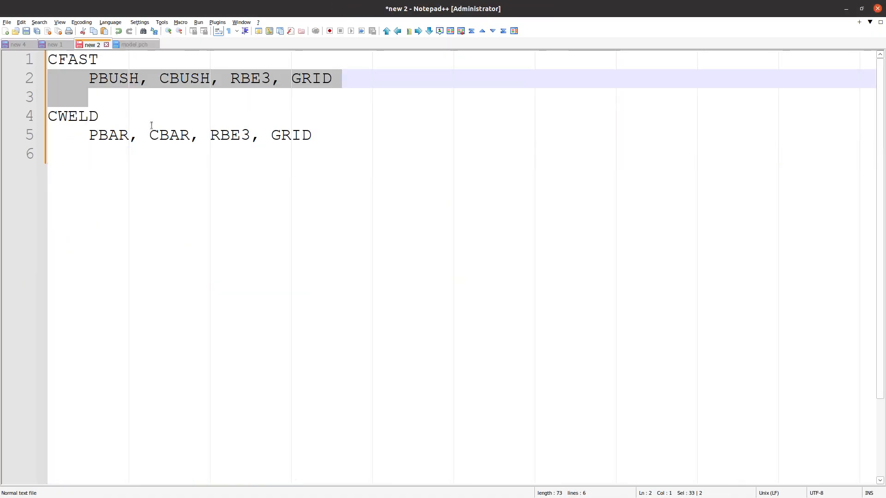
{"action": "left_click", "coordinate": [117, 97]}
{"action": "key", "text": "ctrl+shift+Home"}
{"action": "scroll", "coordinate": [125, 99], "scroll_direction": "up", "scroll_amount": 2}
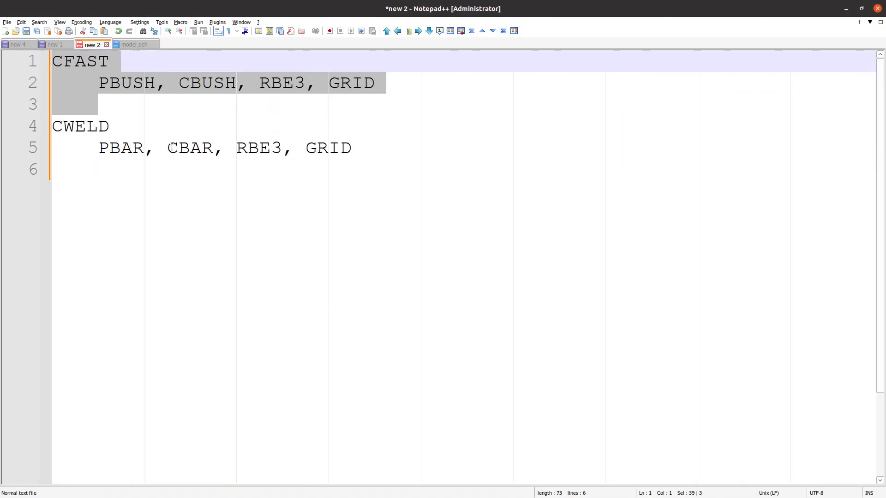
{"action": "left_click_drag", "start_coordinate": [119, 83], "coordinate": [395, 89]}
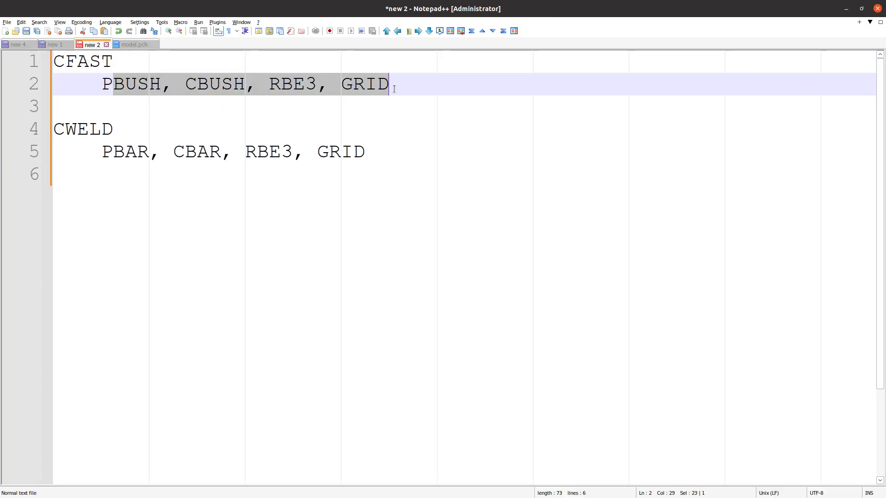
{"action": "left_click", "coordinate": [132, 83]}
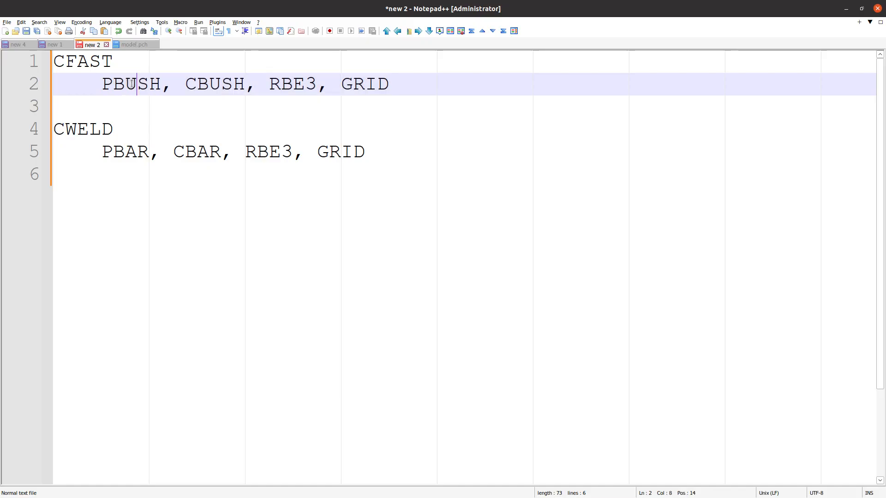
{"action": "left_click", "coordinate": [193, 84]}
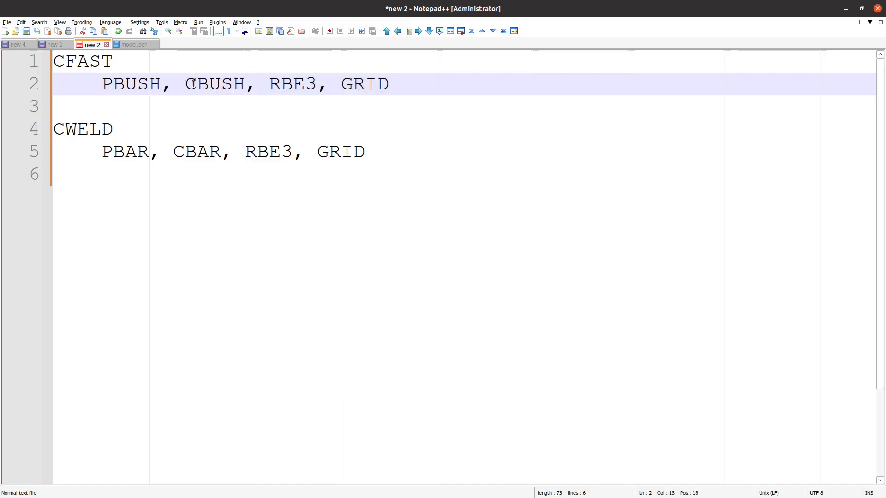
- Append /PWELD to the CWELD heading on line 4
{"action": "left_click", "coordinate": [143, 140]}
{"action": "triple_click", "coordinate": [131, 153]}
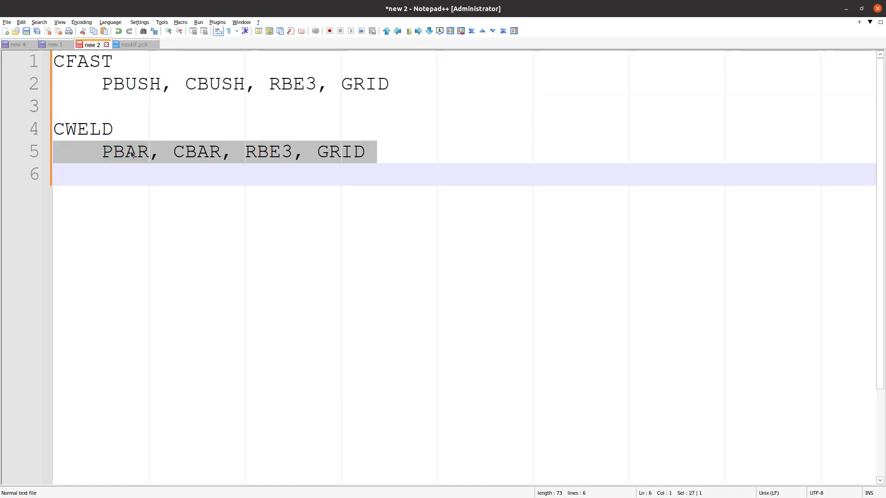
{"action": "double_click", "coordinate": [84, 132]}
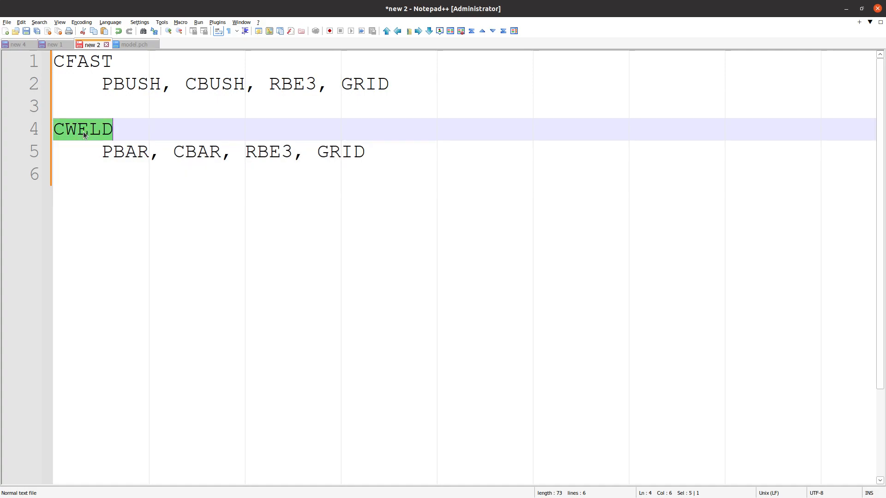
{"action": "left_click", "coordinate": [150, 152]}
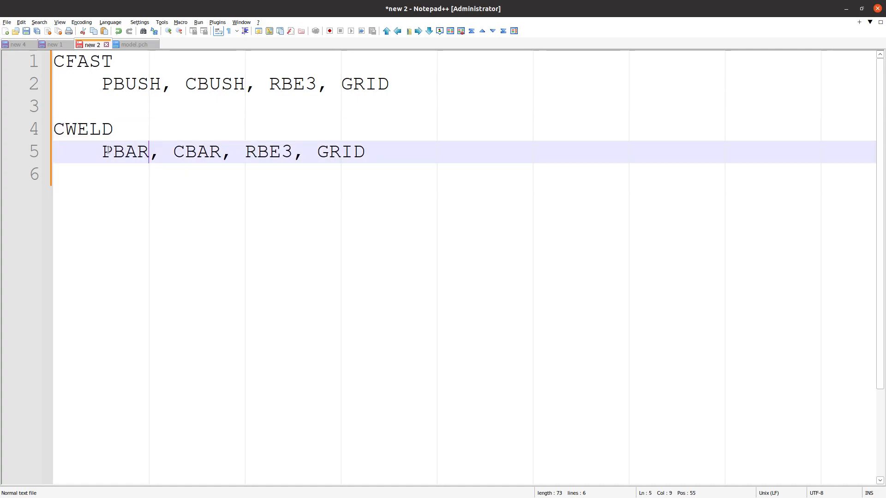
{"action": "left_click_drag", "start_coordinate": [102, 152], "coordinate": [367, 153]}
{"action": "left_click", "coordinate": [181, 136]}
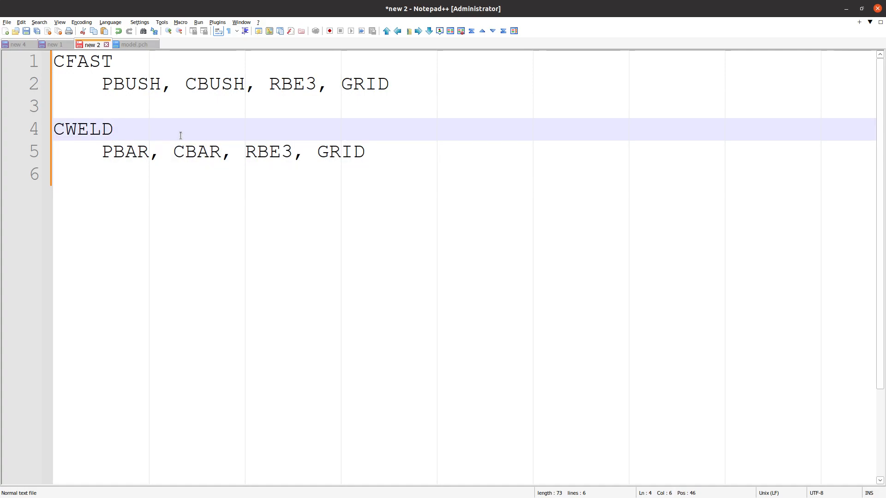
{"action": "type", "text": "?"}
{"action": "key", "text": "BackSpace"}
{"action": "type", "text": "/PWE"}
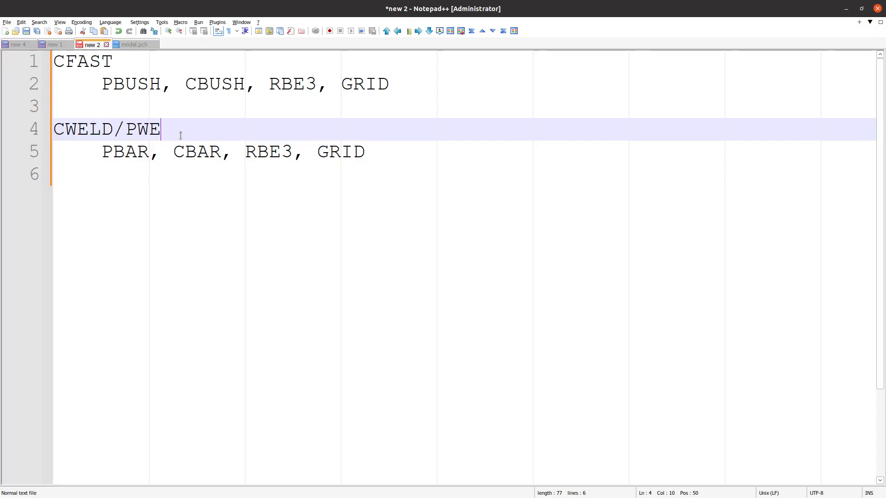
{"action": "type", "text": "LD"}
- Append /PFAST to the CFAST heading on line 1, then minimize Notepad++
{"action": "key", "text": "Up"}
{"action": "key", "text": "Up"}
{"action": "key", "text": "Up"}
{"action": "type", "text": "/P"}
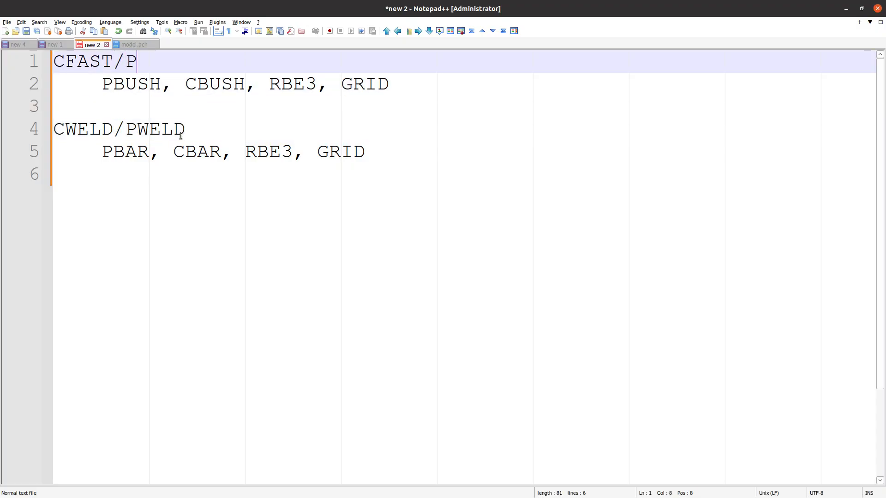
{"action": "type", "text": "FAST"}
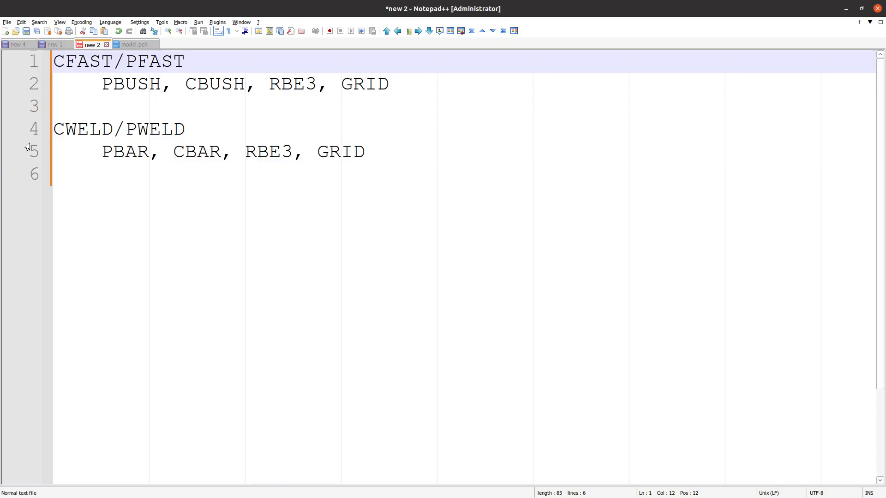
{"action": "left_click_drag", "start_coordinate": [101, 153], "coordinate": [375, 143]}
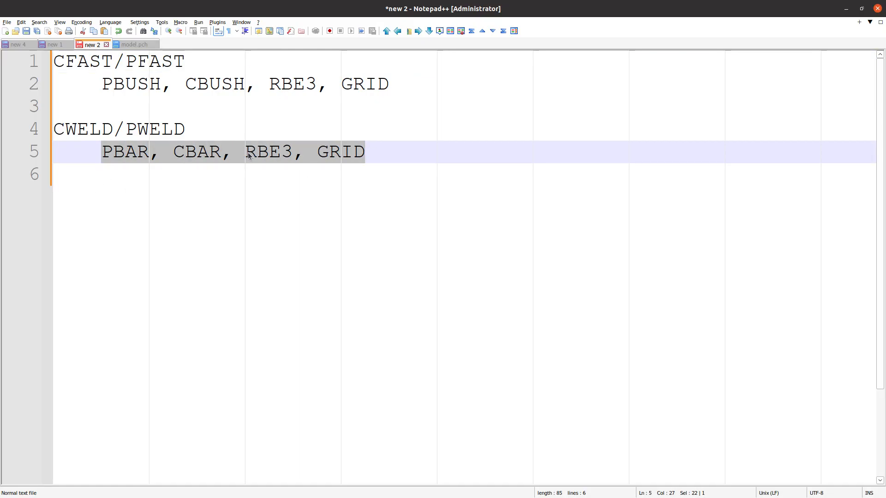
{"action": "left_click", "coordinate": [353, 162]}
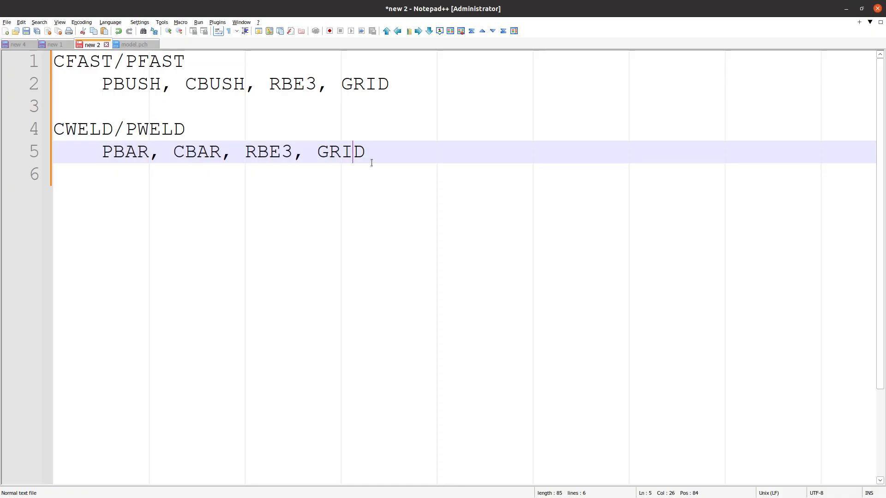
{"action": "left_click", "coordinate": [846, 8]}
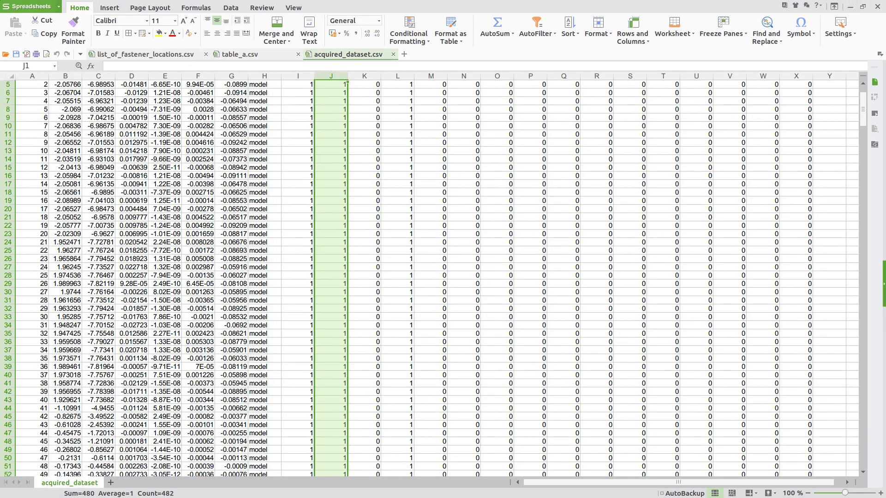
- Inspect the cylinder in the Viewer, panning and rotating it to look along its axis
{"action": "left_click", "coordinate": [850, 7]}
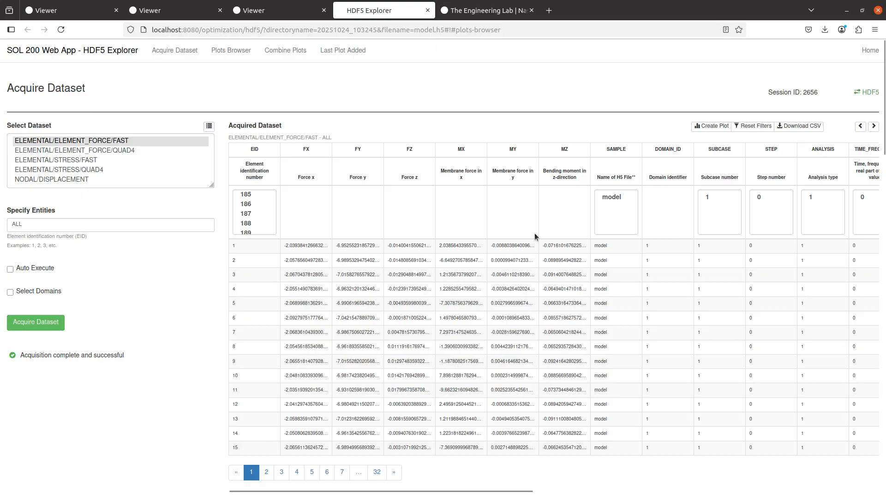
{"action": "left_click", "coordinate": [272, 11]}
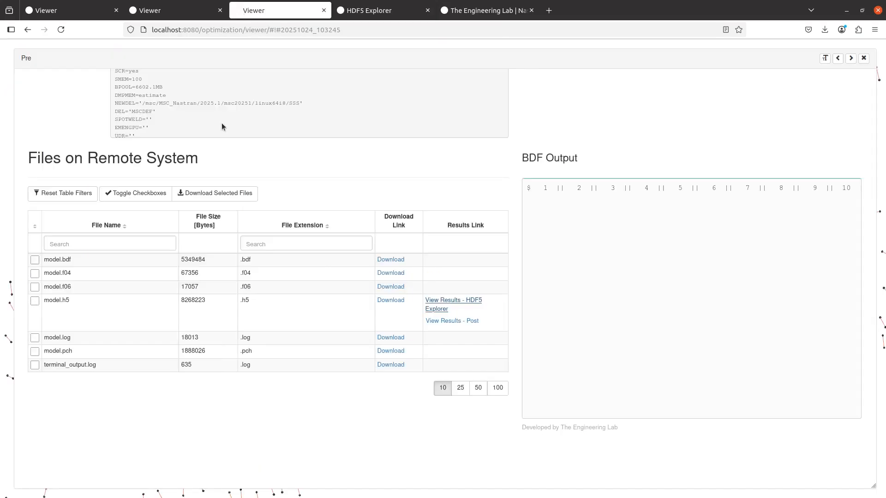
{"action": "left_click", "coordinate": [862, 59]}
{"action": "scroll", "coordinate": [363, 255], "scroll_direction": "down", "scroll_amount": 5}
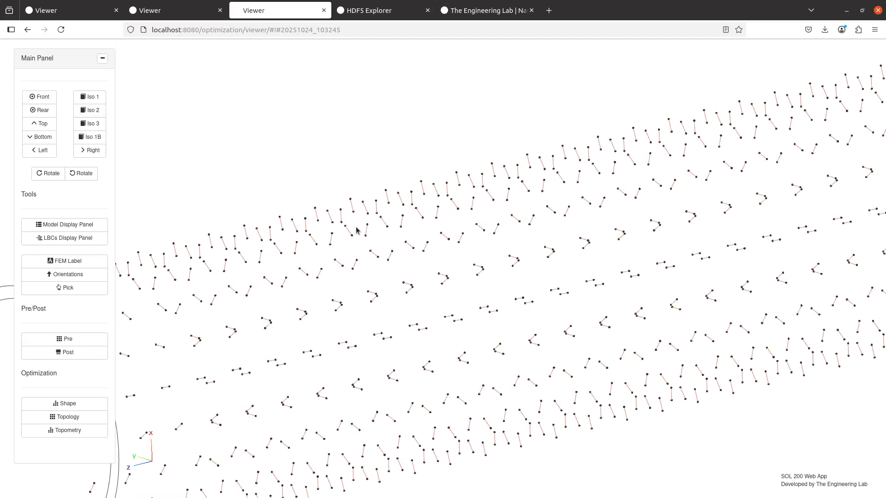
{"action": "left_click_drag", "start_coordinate": [148, 233], "coordinate": [218, 217]}
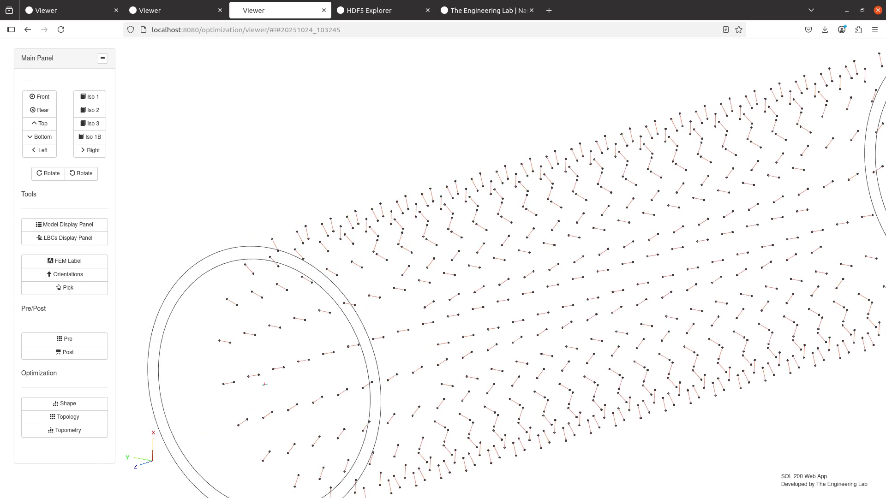
{"action": "key", "text": "alt+Tab"}
{"action": "left_click", "coordinate": [54, 44]}
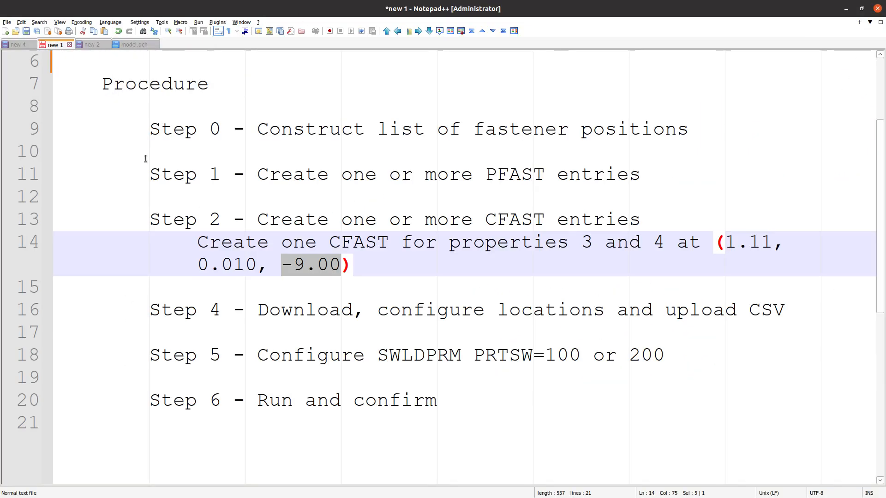
{"action": "key", "text": "alt+Tab"}
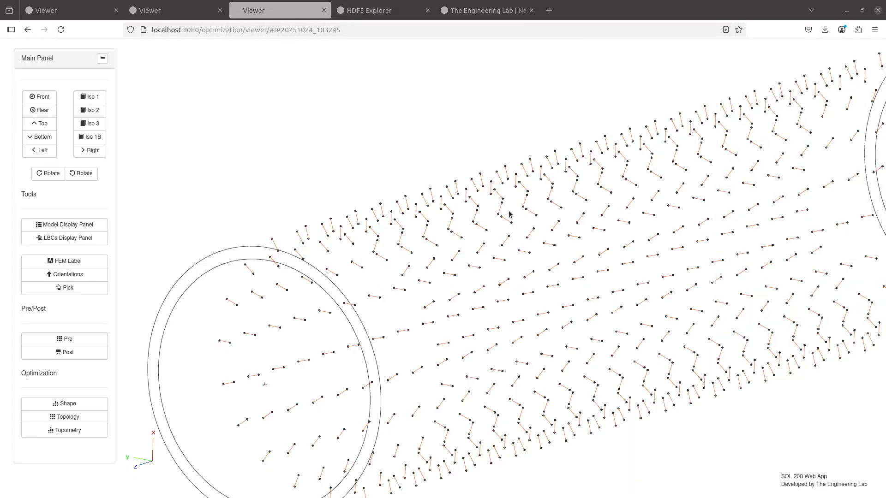
{"action": "scroll", "coordinate": [509, 213], "scroll_direction": "down", "scroll_amount": 5}
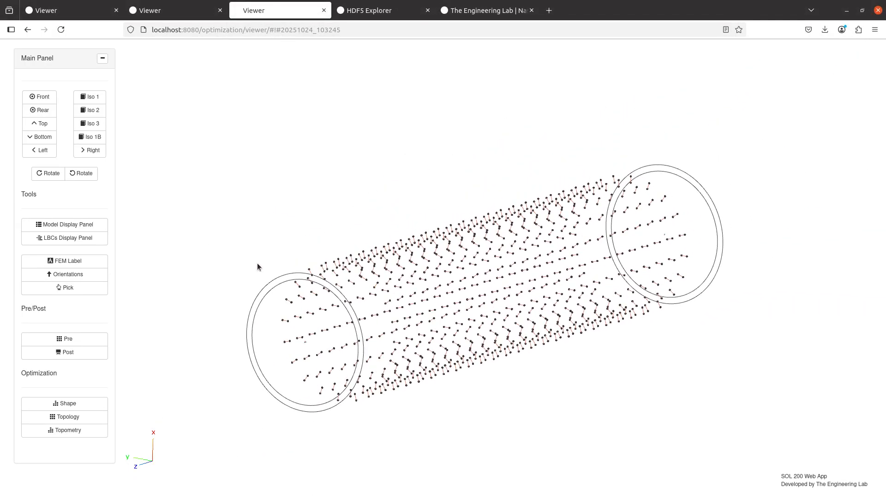
{"action": "left_click_drag", "start_coordinate": [257, 266], "coordinate": [295, 282]}
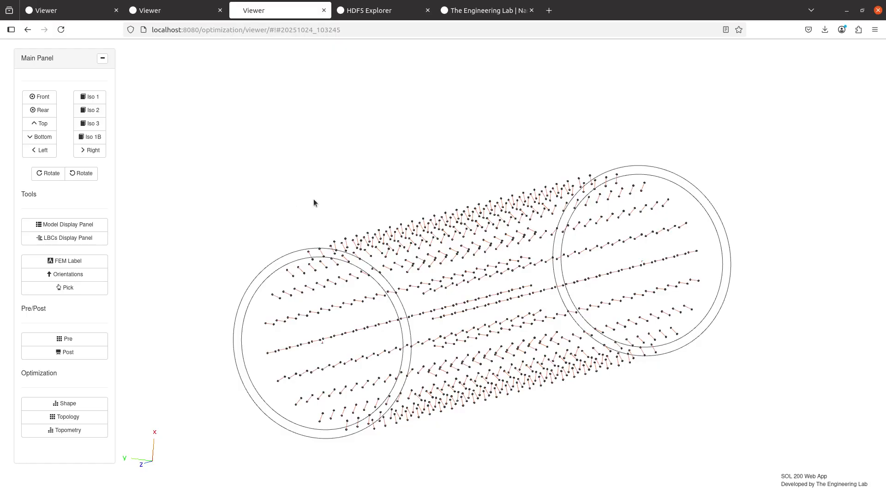
- Download the model's BDF file from Pre > Download
{"action": "left_click", "coordinate": [99, 338]}
{"action": "scroll", "coordinate": [351, 230], "scroll_direction": "up", "scroll_amount": 7}
{"action": "scroll", "coordinate": [319, 235], "scroll_direction": "up", "scroll_amount": 2}
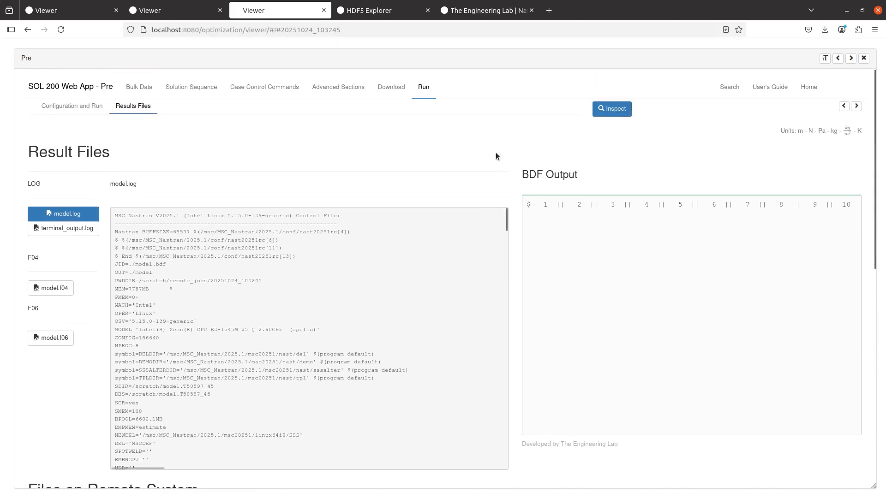
{"action": "left_click", "coordinate": [387, 88]}
{"action": "left_click", "coordinate": [431, 180]}
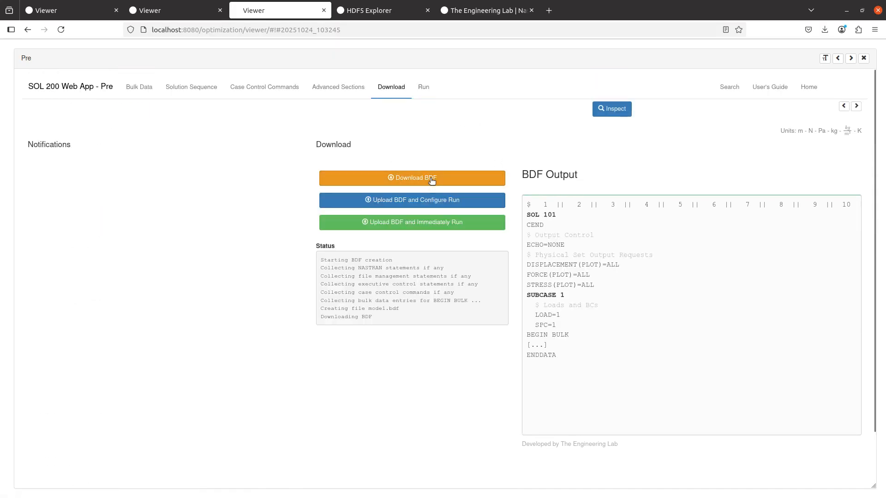
- Open the downloaded model.bdf in a maximized Notepad++
{"action": "key", "text": "alt+Tab"}
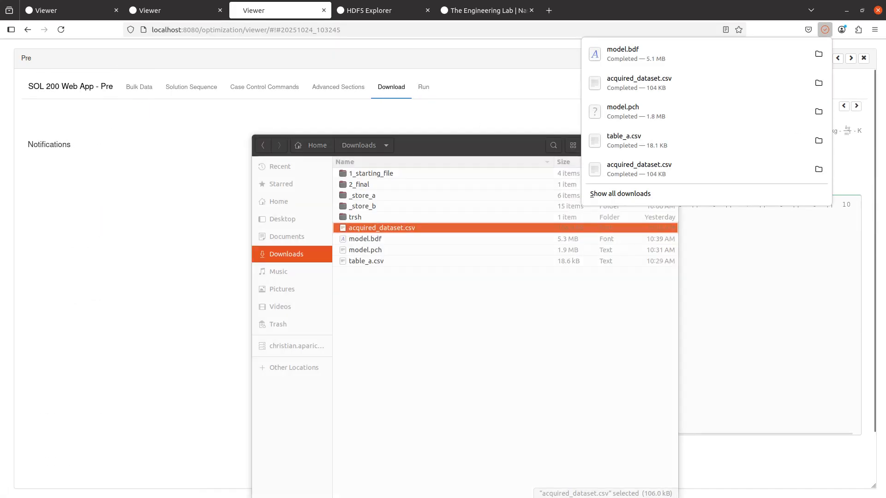
{"action": "right_click", "coordinate": [367, 241]}
{"action": "left_click", "coordinate": [871, 171]}
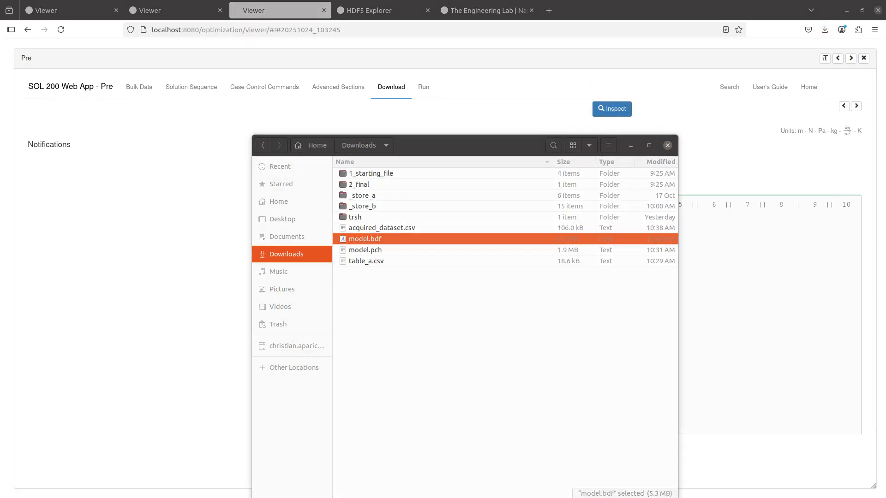
{"action": "left_click_drag", "start_coordinate": [885, 92], "coordinate": [258, 1]}
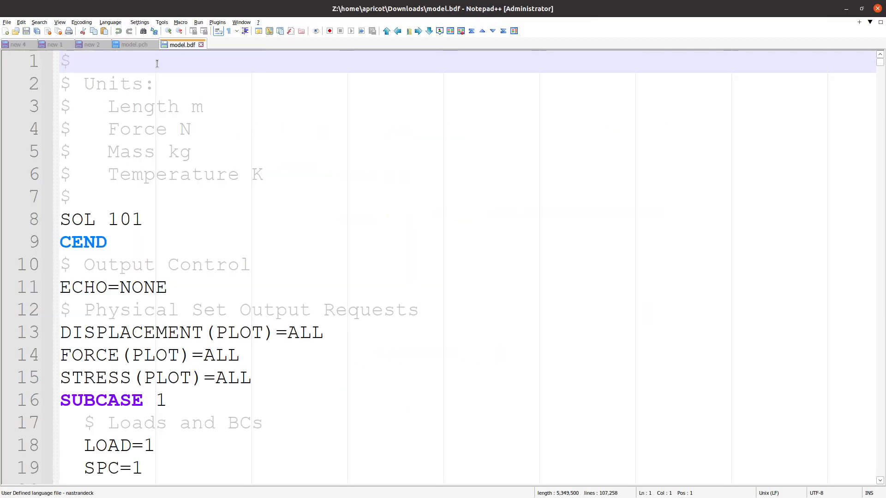
- Close model.pch and place a new blank document in a side-by-side view
{"action": "left_click", "coordinate": [154, 44]}
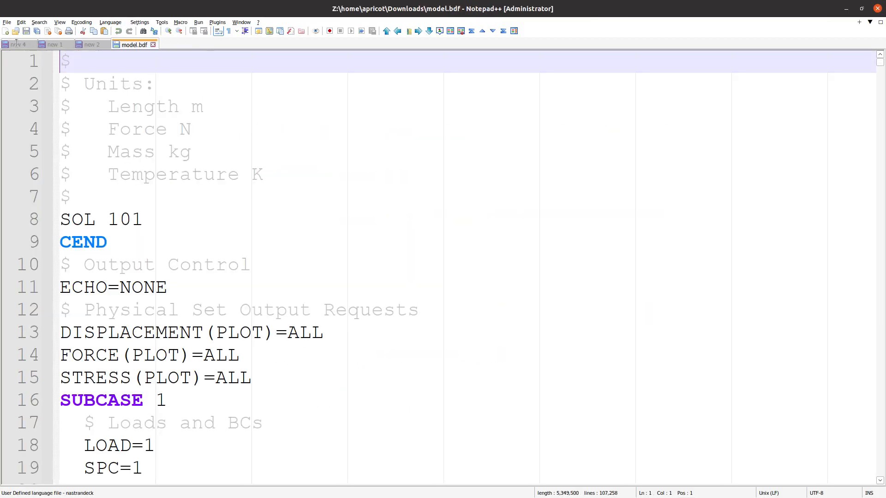
{"action": "left_click", "coordinate": [6, 32]}
{"action": "right_click", "coordinate": [170, 44]}
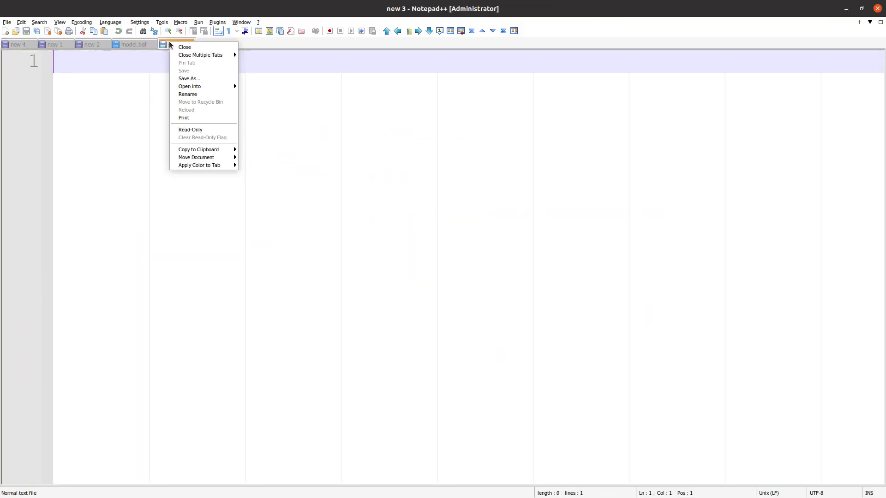
{"action": "mouse_move", "coordinate": [234, 160]}
{"action": "left_click", "coordinate": [268, 177]}
{"action": "left_click", "coordinate": [247, 180]}
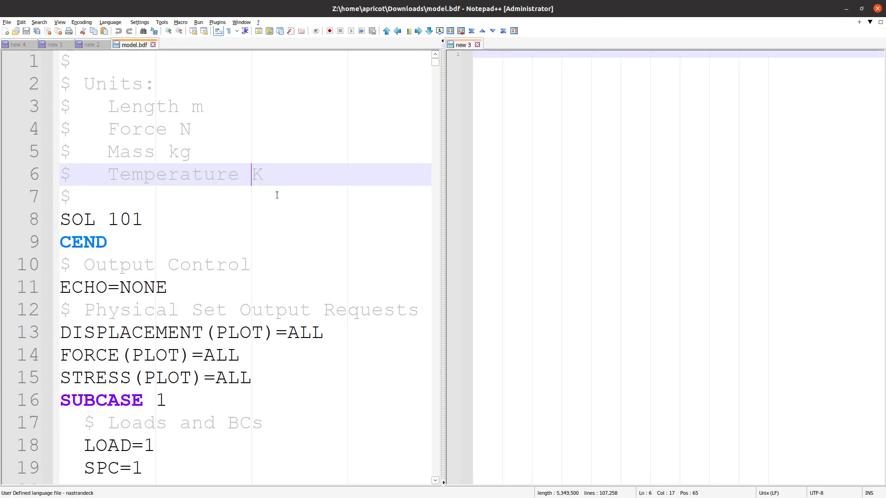
{"action": "left_click", "coordinate": [277, 197]}
{"action": "type", "text": "f"}
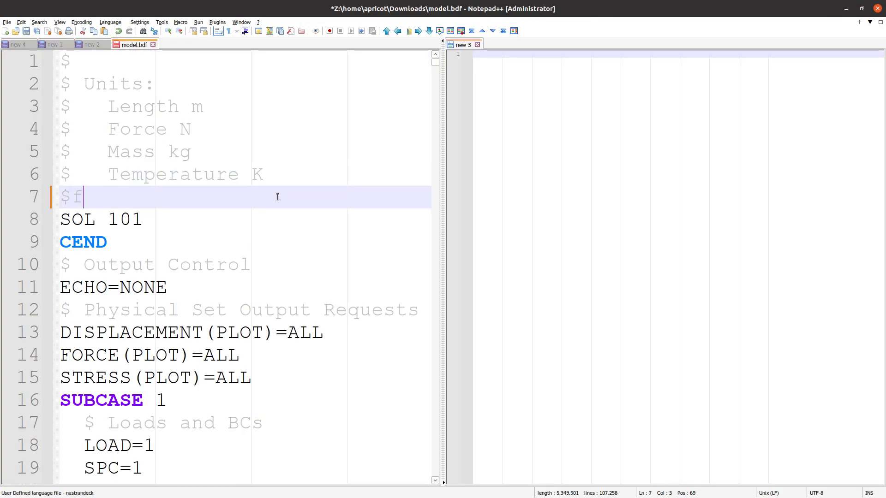
{"action": "type", "text": "fz"}
{"action": "left_click", "coordinate": [298, 183]}
{"action": "type", "text": "f"}
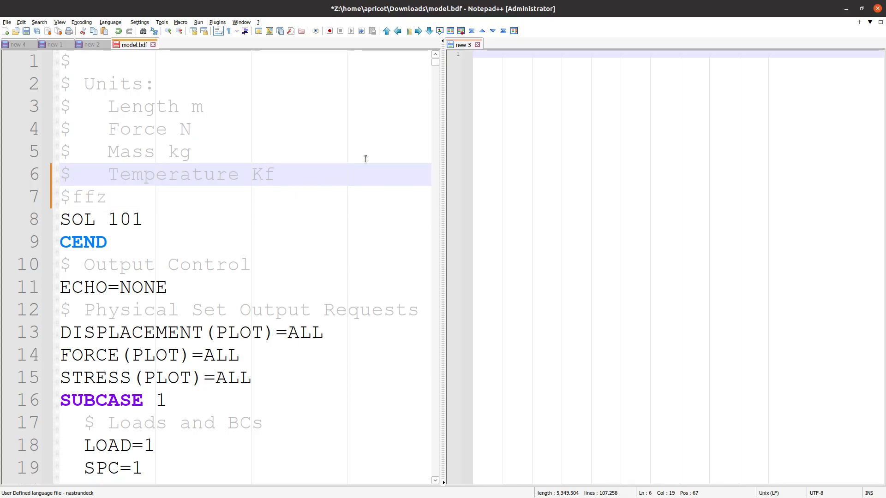
{"action": "scroll", "coordinate": [363, 156], "scroll_direction": "down", "scroll_amount": 8}
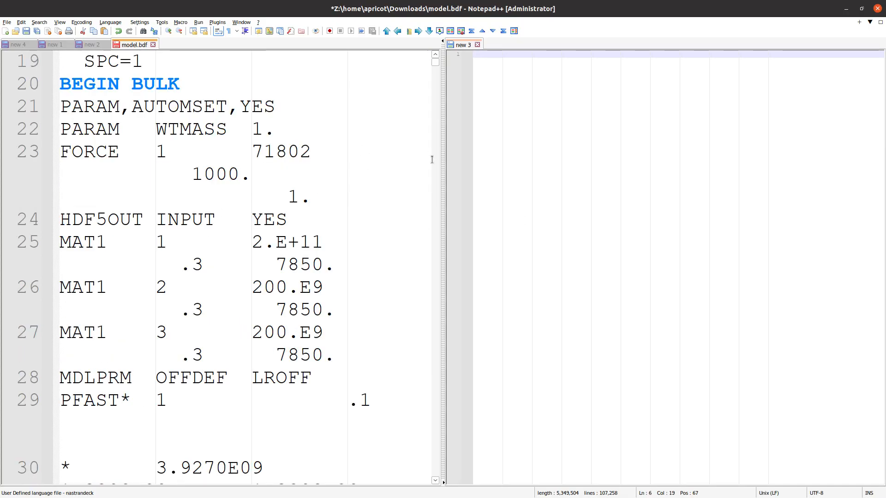
- Turn off word wrap for model.bdf and widen its pane
{"action": "left_click", "coordinate": [219, 31]}
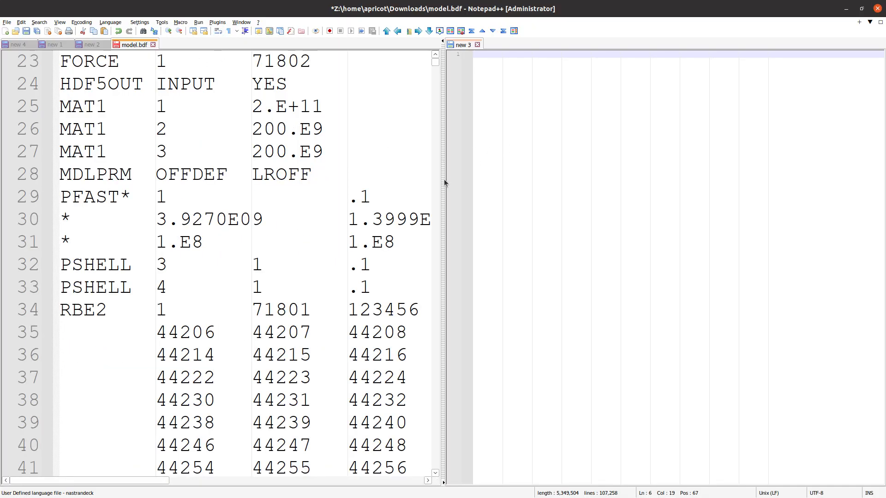
{"action": "left_click_drag", "start_coordinate": [441, 181], "coordinate": [599, 192]}
{"action": "left_click", "coordinate": [226, 217]}
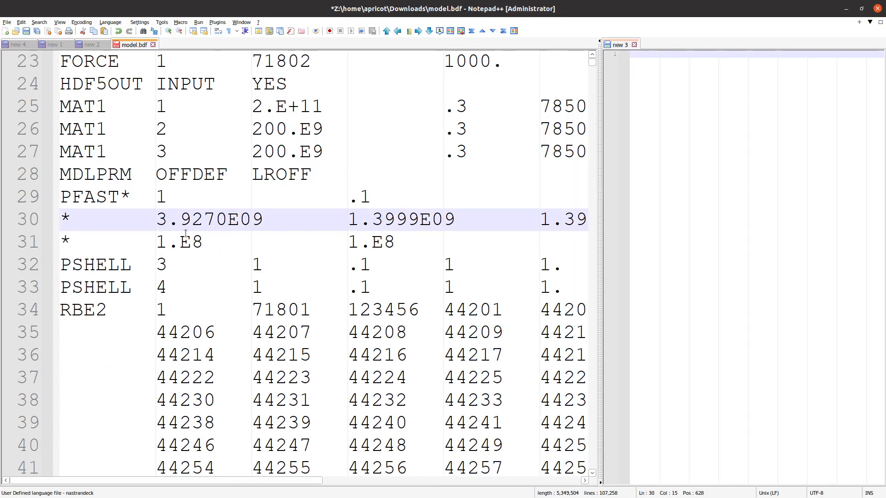
{"action": "scroll", "coordinate": [162, 304], "scroll_direction": "down", "scroll_amount": 15}
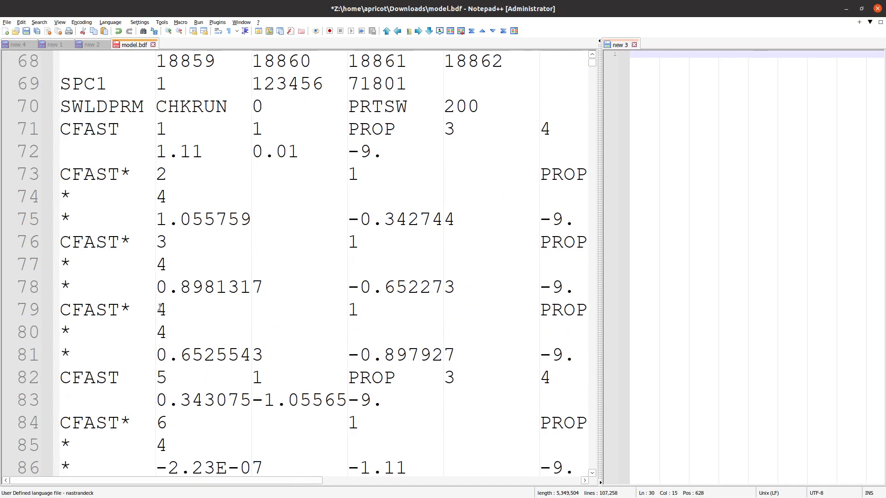
{"action": "scroll", "coordinate": [160, 307], "scroll_direction": "down", "scroll_amount": 2}
- Copy the CFAST entries from line 71 onward into the new 3 document
{"action": "left_click", "coordinate": [54, 116]}
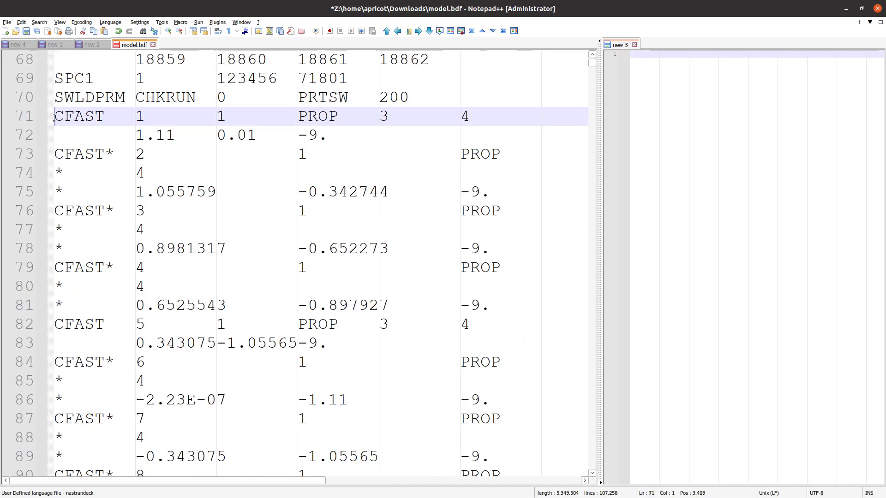
{"action": "left_click_drag", "start_coordinate": [55, 117], "coordinate": [42, 235]}
{"action": "scroll", "coordinate": [162, 287], "scroll_direction": "down", "scroll_amount": 20}
{"action": "scroll", "coordinate": [161, 286], "scroll_direction": "down", "scroll_amount": 20}
{"action": "scroll", "coordinate": [160, 287], "scroll_direction": "down", "scroll_amount": 20}
{"action": "scroll", "coordinate": [159, 286], "scroll_direction": "down", "scroll_amount": 20}
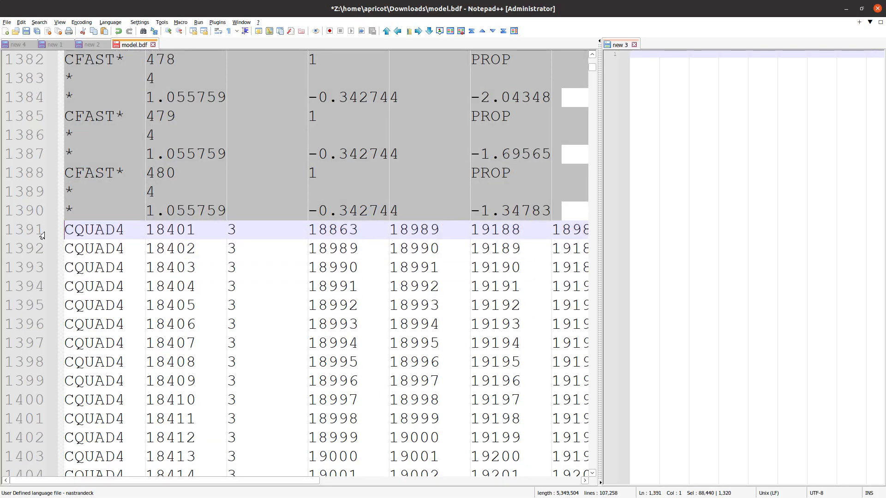
{"action": "left_click", "coordinate": [622, 225]}
{"action": "key", "text": "ctrl+v"}
{"action": "left_click", "coordinate": [374, 230]}
- Paste the MDLPRM and PFAST lines 28–31 at the top of new 3
{"action": "scroll", "coordinate": [373, 235], "scroll_direction": "up", "scroll_amount": 20}
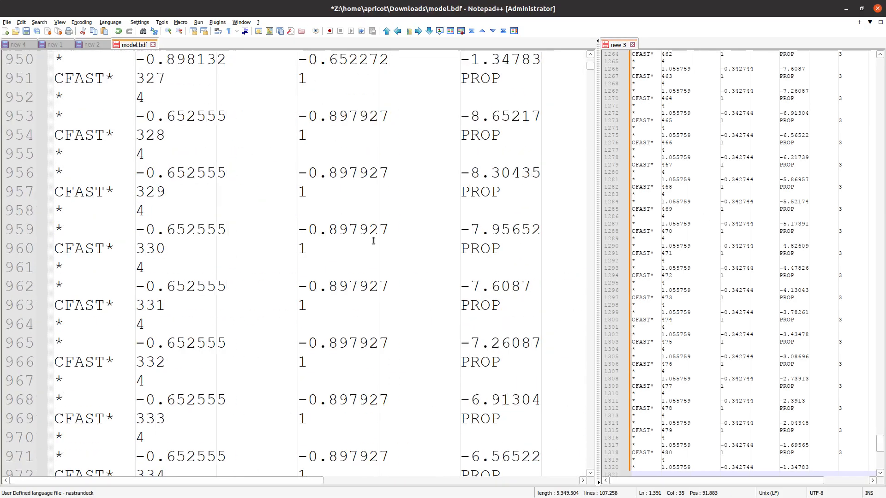
{"action": "scroll", "coordinate": [374, 240], "scroll_direction": "up", "scroll_amount": 20}
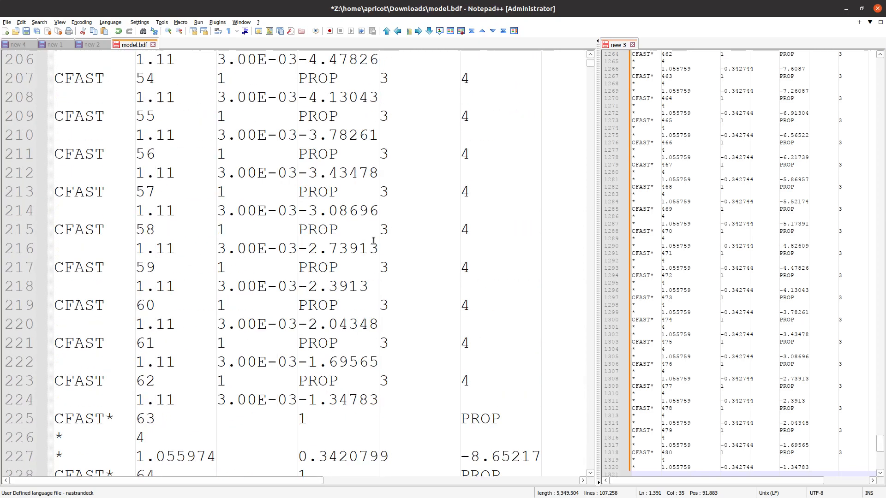
{"action": "scroll", "coordinate": [374, 241], "scroll_direction": "up", "scroll_amount": 20}
{"action": "scroll", "coordinate": [373, 240], "scroll_direction": "down", "scroll_amount": 8}
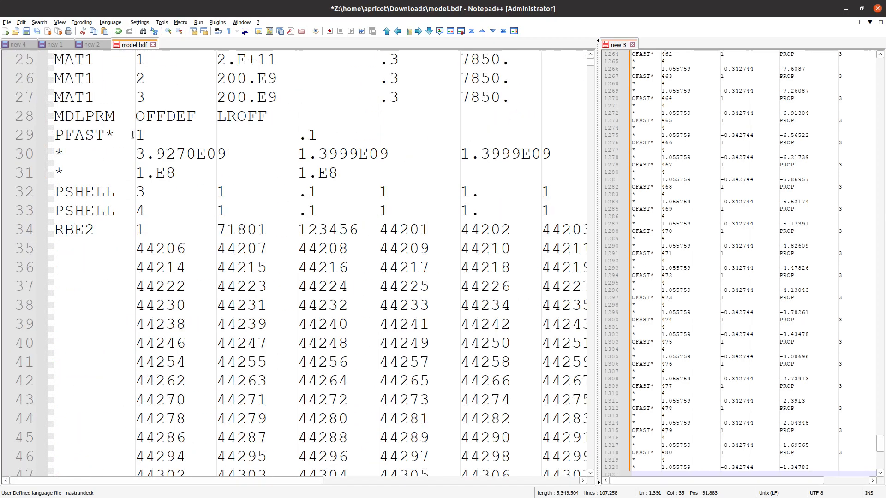
{"action": "left_click_drag", "start_coordinate": [404, 175], "coordinate": [121, 124]}
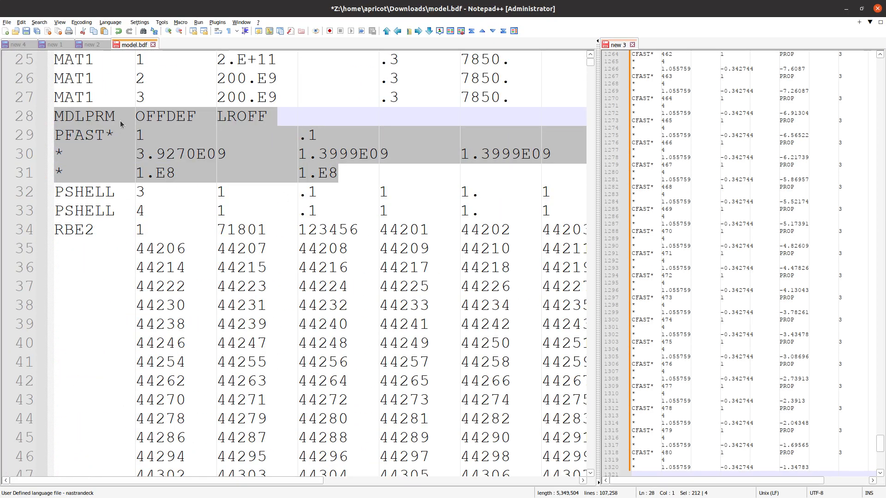
{"action": "left_click", "coordinate": [746, 61]}
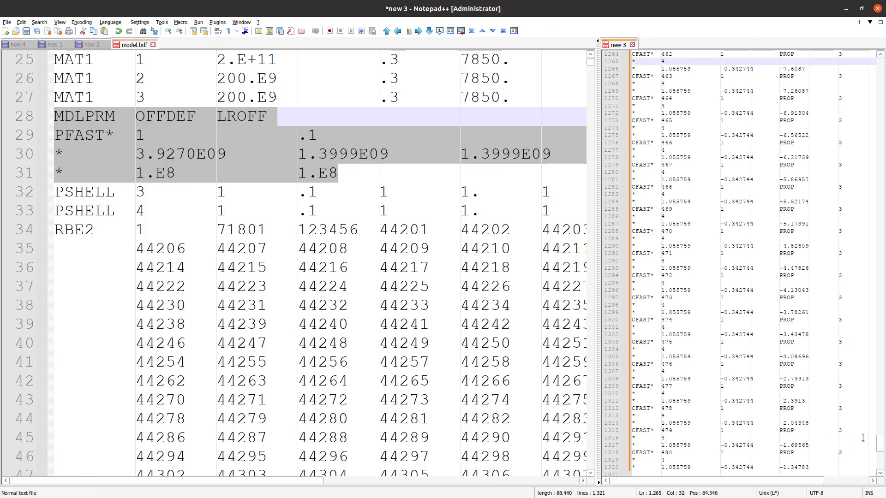
{"action": "left_click_drag", "start_coordinate": [880, 444], "coordinate": [841, 92]}
{"action": "left_click", "coordinate": [794, 61]}
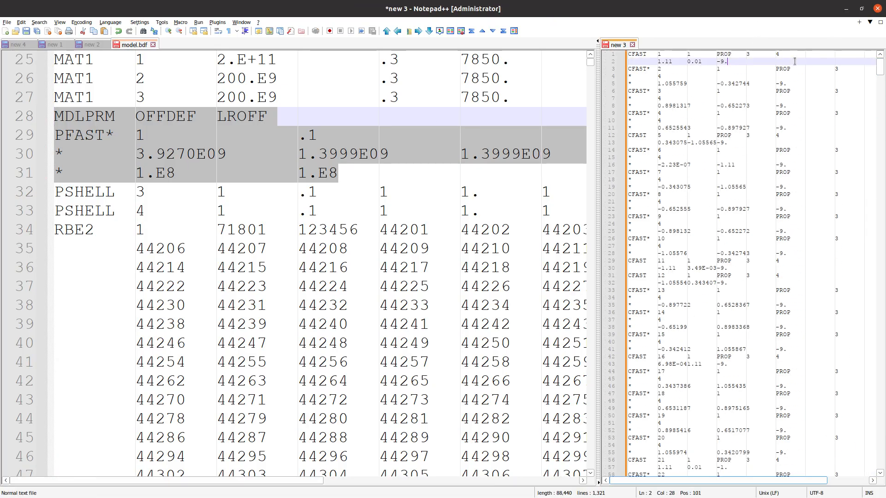
{"action": "key", "text": "ctrl+Home"}
{"action": "key", "text": "Return"}
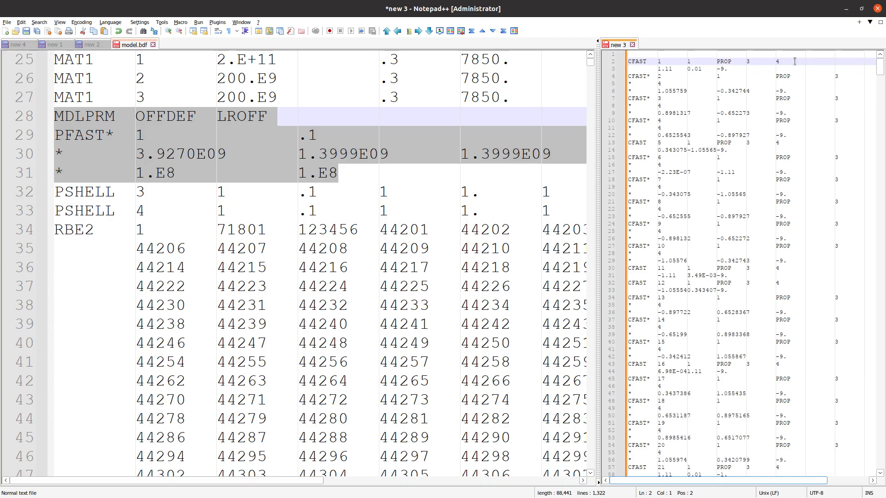
{"action": "key", "text": "Up"}
{"action": "type", "text": "MDLPRM  OFFDEF  LROFF PFAST*  1               .1 *       3.9270E09       1.3999E09       1.3999E09       100. *       1.E8            1.E8"}
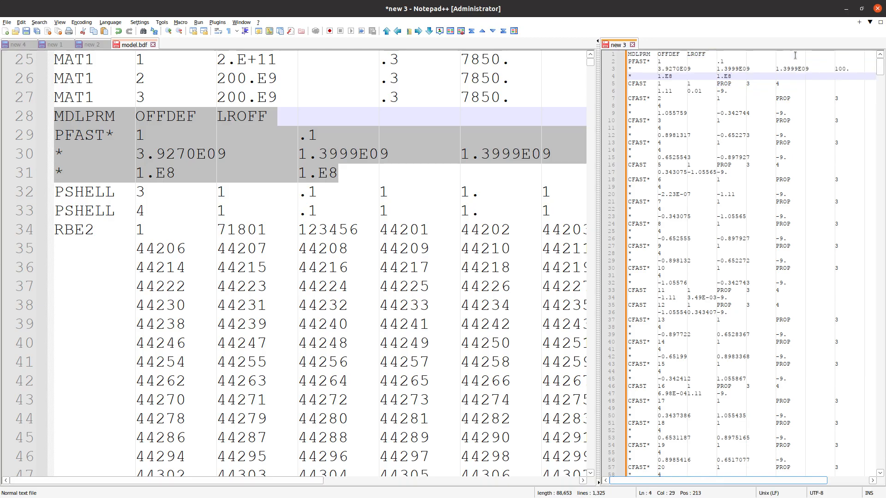
- Delete the MDLPRM line and the leftover blank line, leaving PFAST first
{"action": "key", "text": "ctrl+Home"}
{"action": "key", "text": "End"}
{"action": "key", "text": "shift+Home"}
{"action": "key", "text": "Delete"}
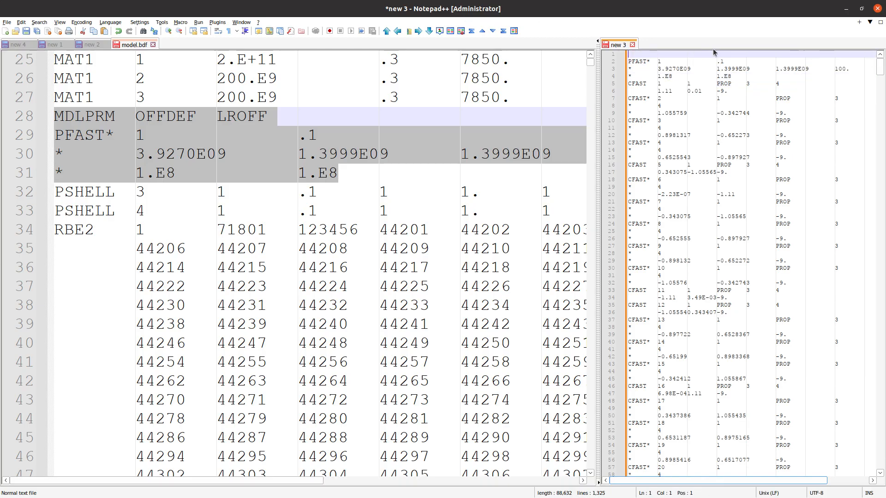
{"action": "key", "text": "Delete"}
{"action": "key", "text": "alt+Tab"}
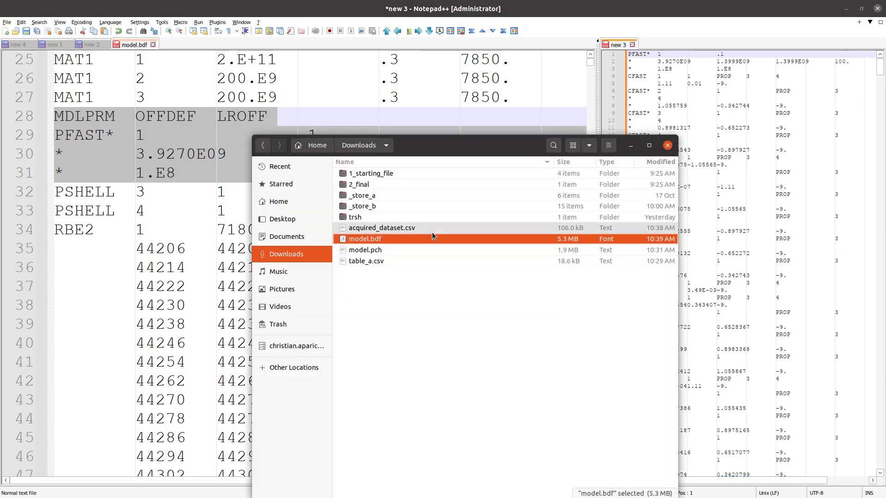
- Create a new BDF document named cfasts.bdf in Downloads
{"action": "right_click", "coordinate": [386, 322]}
{"action": "mouse_move", "coordinate": [417, 340]}
{"action": "left_click", "coordinate": [542, 340]}
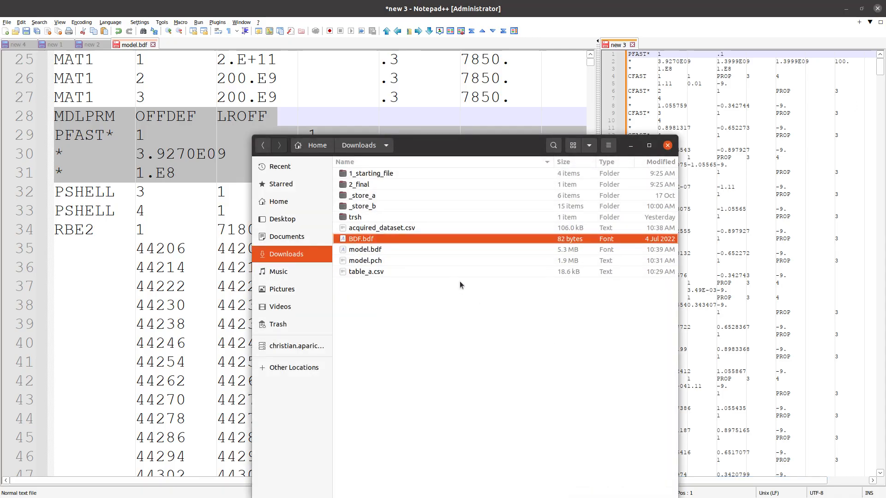
{"action": "type", "text": "cfast"}
{"action": "type", "text": "s"}
{"action": "key", "text": "Return"}
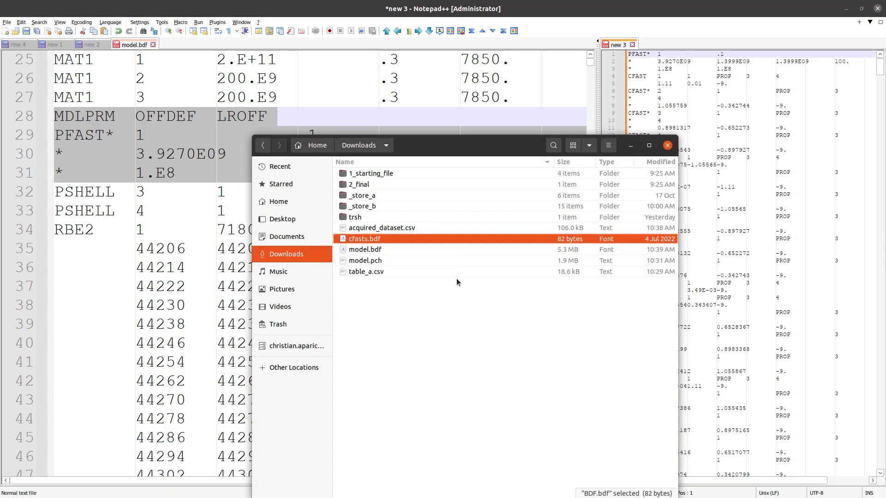
{"action": "left_click_drag", "start_coordinate": [414, 240], "coordinate": [374, 43]}
- Close model.bdf in Notepad++ without saving changes
{"action": "left_click", "coordinate": [668, 97]}
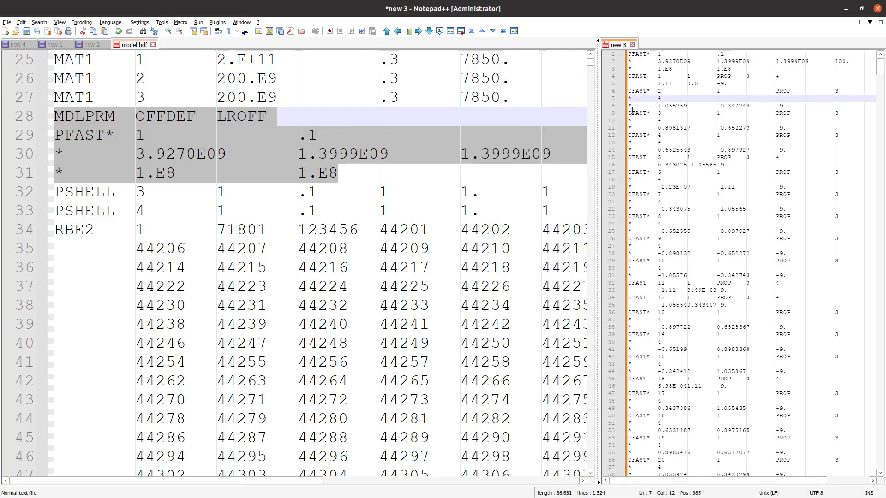
{"action": "left_click", "coordinate": [328, 122]}
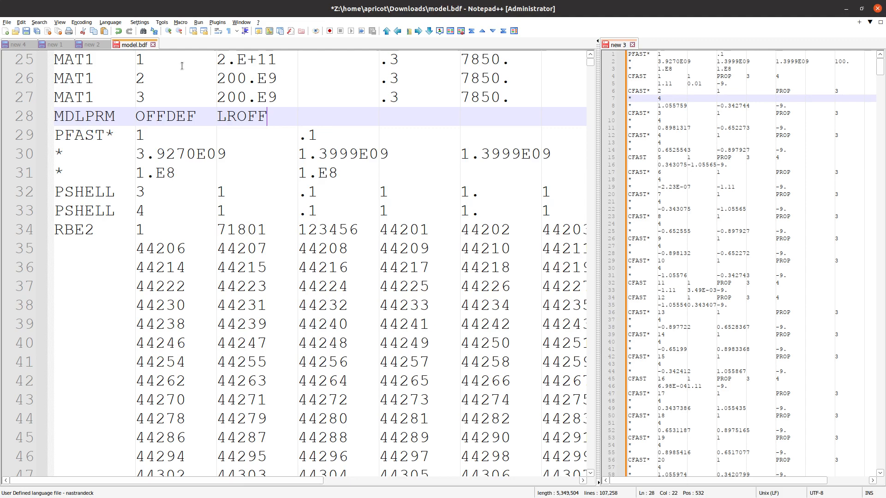
{"action": "left_click", "coordinate": [153, 44]}
{"action": "left_click", "coordinate": [451, 268]}
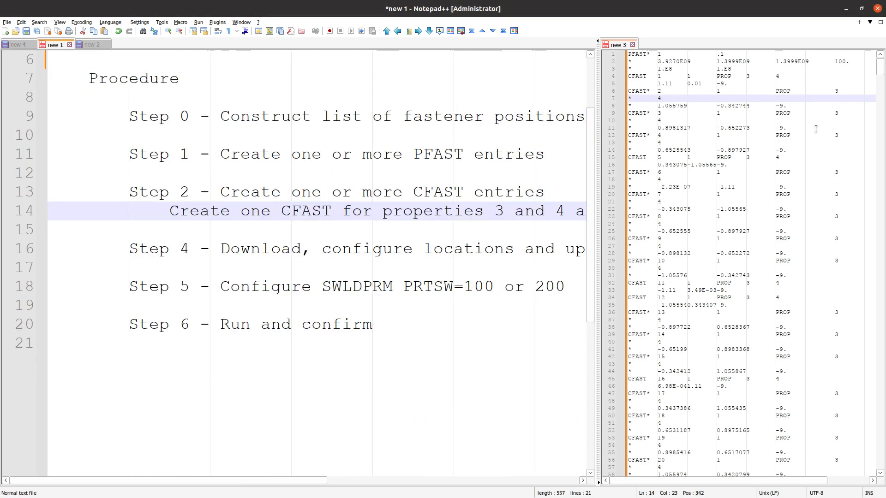
- Open cfasts.bdf in Notepad++ by dragging it from the file manager
{"action": "key", "text": "alt+Tab"}
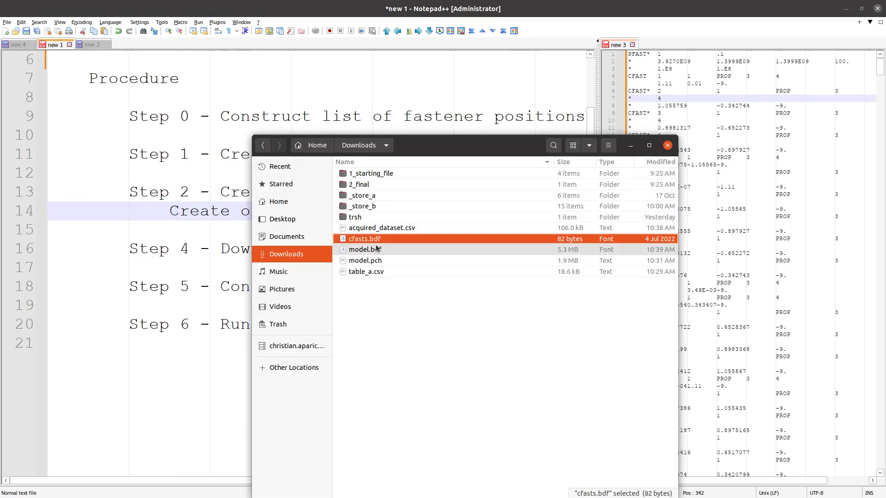
{"action": "left_click_drag", "start_coordinate": [377, 240], "coordinate": [341, 83]}
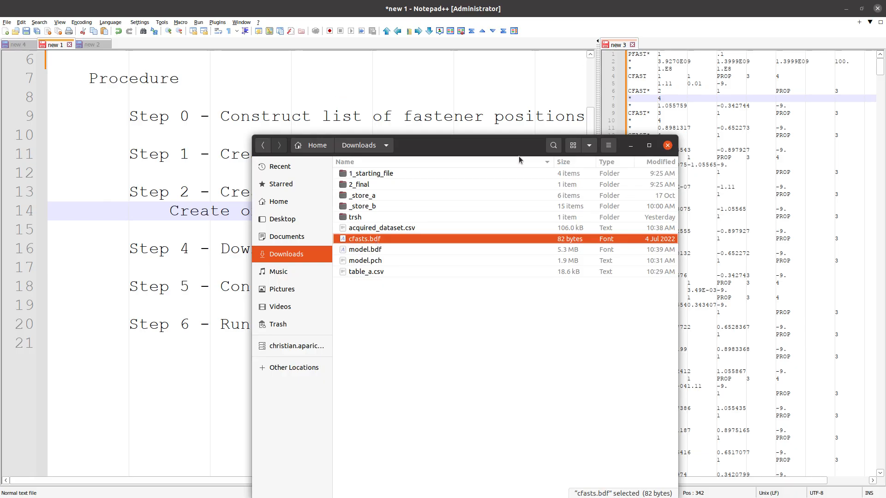
{"action": "right_click", "coordinate": [391, 238]}
{"action": "left_click", "coordinate": [354, 77]}
{"action": "left_click", "coordinate": [354, 76]}
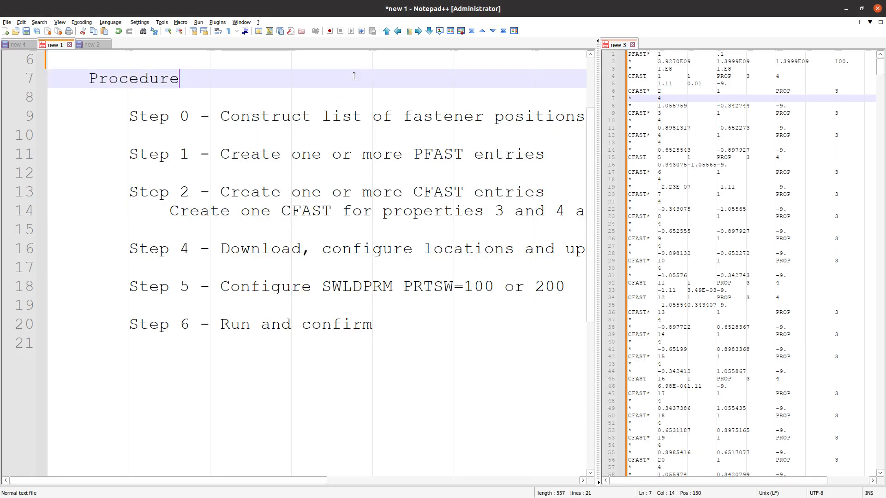
{"action": "left_click", "coordinate": [725, 134]}
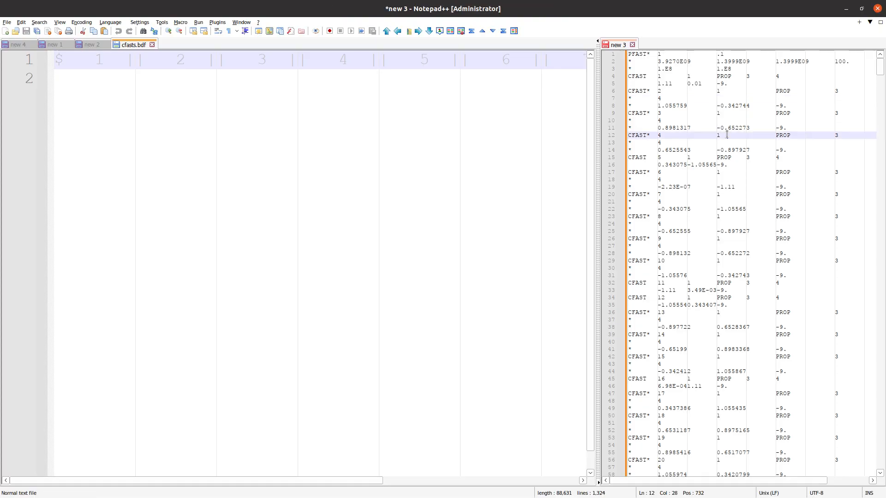
- Copy all PFAST and CFAST entries from new 3 into cfasts.bdf and save it
{"action": "key", "text": "ctrl+a"}
{"action": "key", "text": "ctrl+c"}
{"action": "left_click", "coordinate": [323, 172]}
{"action": "key", "text": "ctrl+v"}
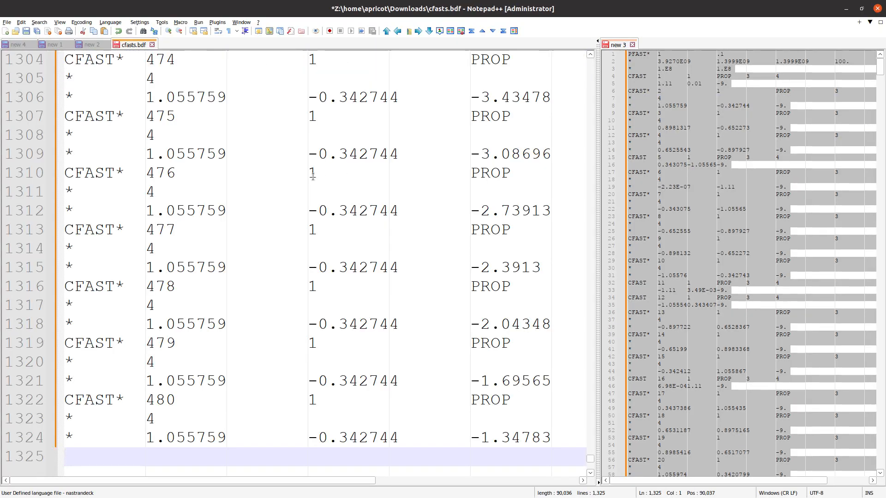
{"action": "key", "text": "ctrl+s"}
{"action": "scroll", "coordinate": [316, 221], "scroll_direction": "down", "scroll_amount": 2}
{"action": "scroll", "coordinate": [314, 194], "scroll_direction": "up", "scroll_amount": 20}
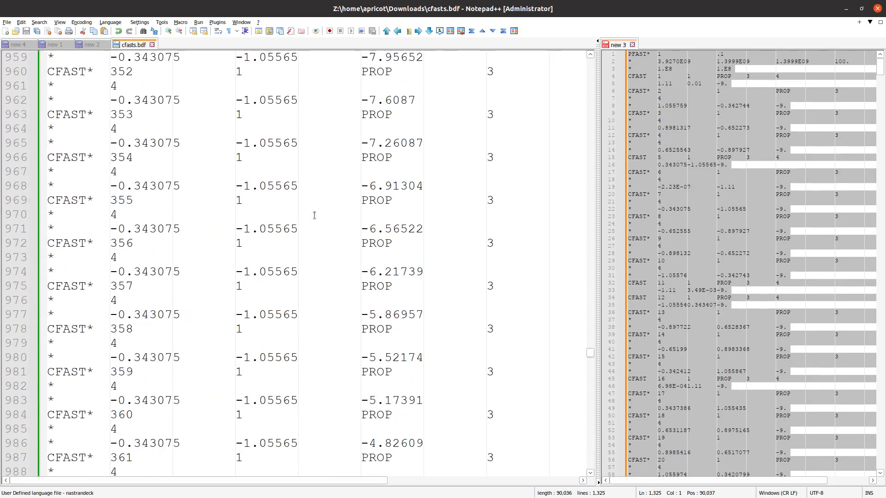
{"action": "scroll", "coordinate": [566, 112], "scroll_direction": "up", "scroll_amount": 4}
- Clear and close the new 3 document
{"action": "left_click", "coordinate": [620, 45]}
{"action": "key", "text": "Delete"}
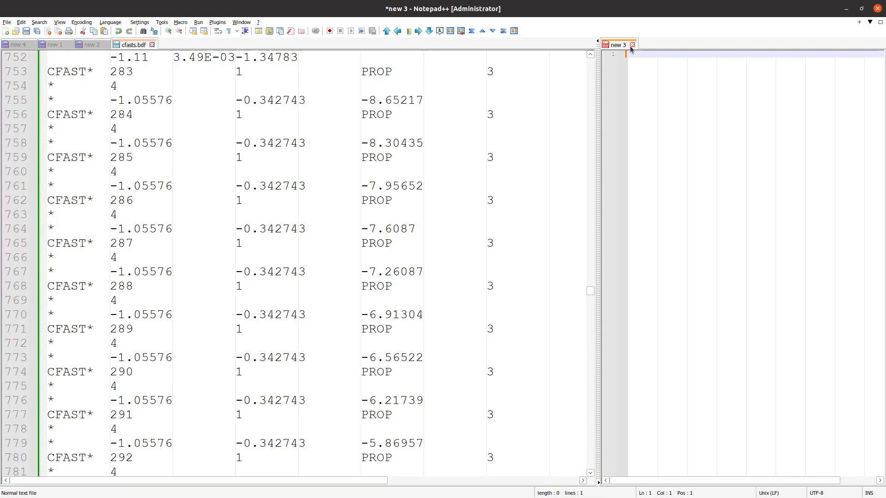
{"action": "left_click", "coordinate": [632, 45]}
{"action": "left_click_drag", "start_coordinate": [879, 297], "coordinate": [861, 60]}
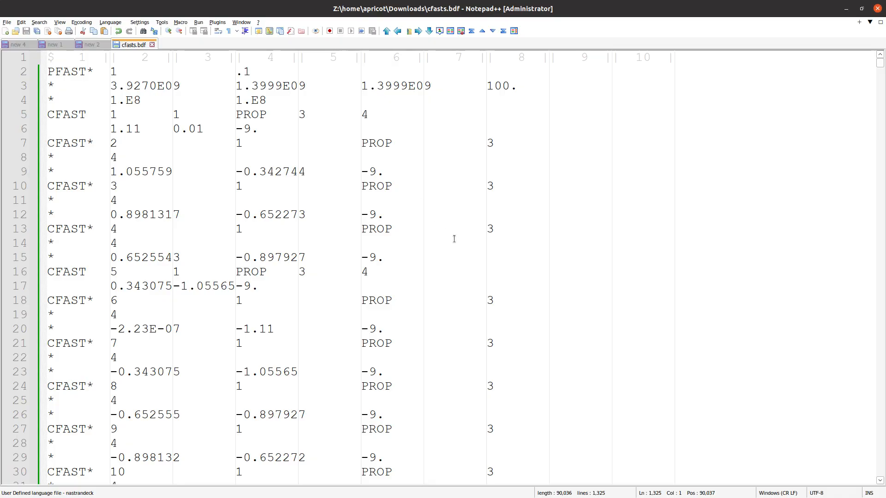
- Check the CFAST entries in cfasts.bdf, then return to the SOL 200 web app
{"action": "left_click_drag", "start_coordinate": [593, 369], "coordinate": [266, 144]}
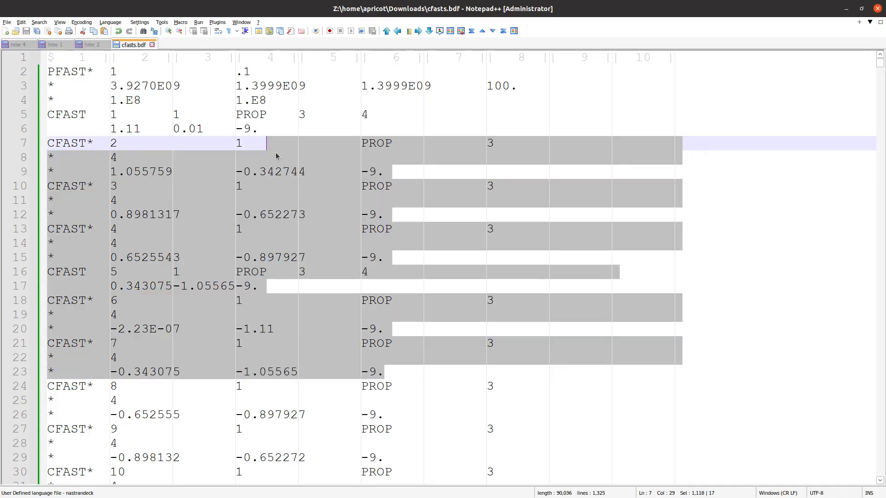
{"action": "left_click", "coordinate": [277, 156]}
{"action": "left_click_drag", "start_coordinate": [512, 400], "coordinate": [40, 58]}
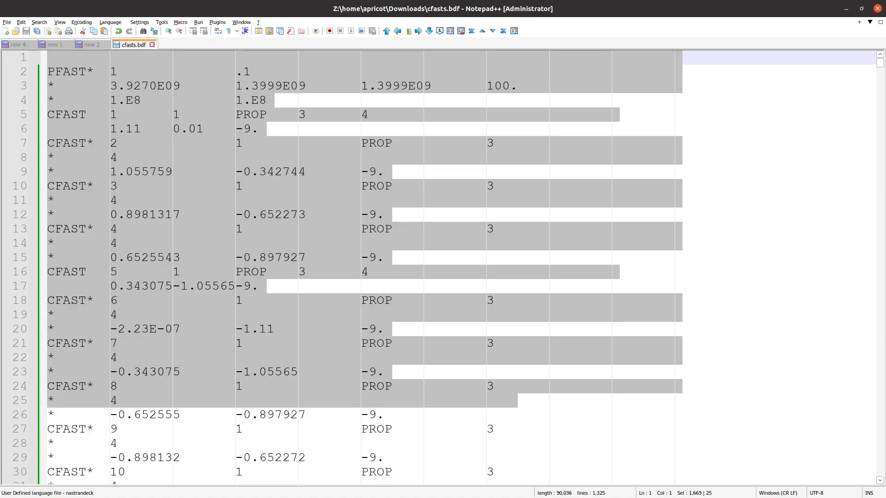
{"action": "left_click", "coordinate": [640, 289]}
{"action": "key", "text": "alt+Tab"}
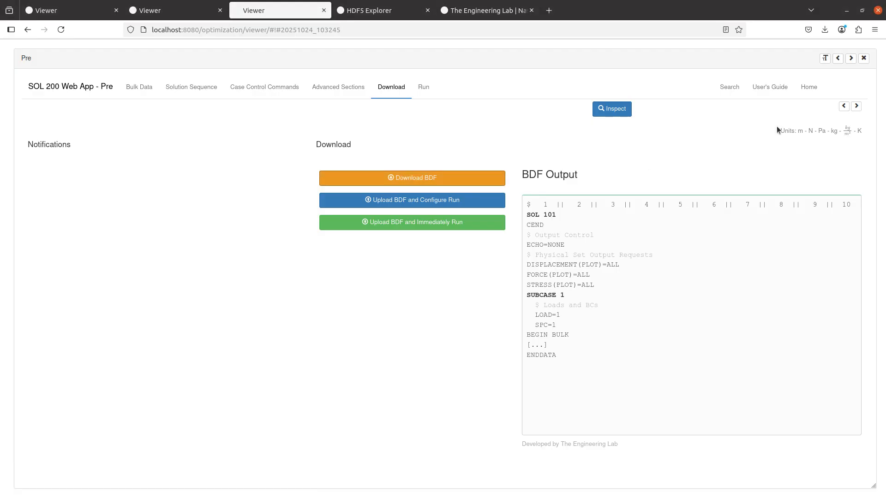
- Zoom into the cylinder's fasteners, compare with CFAST 2 in cfasts.bdf, and open the Model Display Panel
{"action": "left_click", "coordinate": [865, 59]}
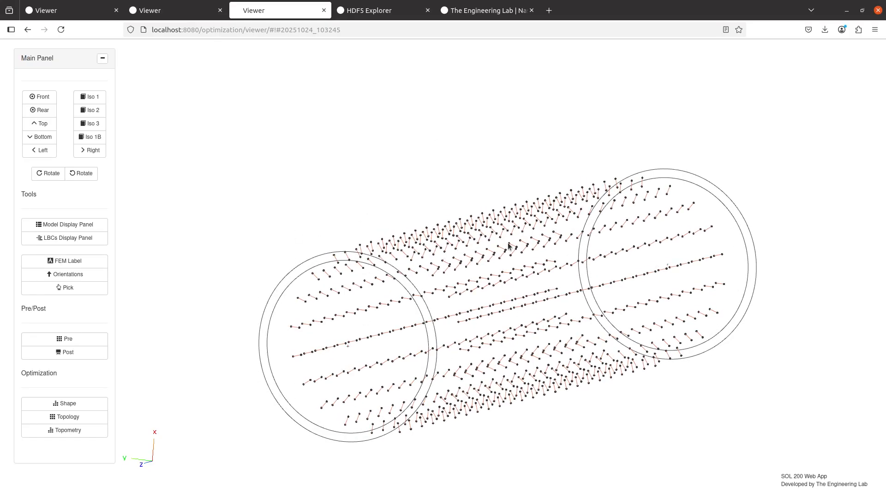
{"action": "scroll", "coordinate": [371, 200], "scroll_direction": "up", "scroll_amount": 3}
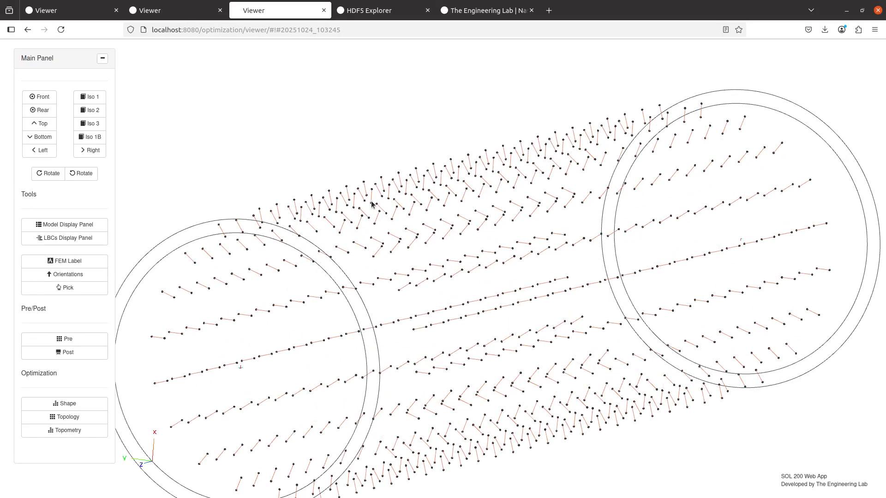
{"action": "scroll", "coordinate": [370, 203], "scroll_direction": "up", "scroll_amount": 3}
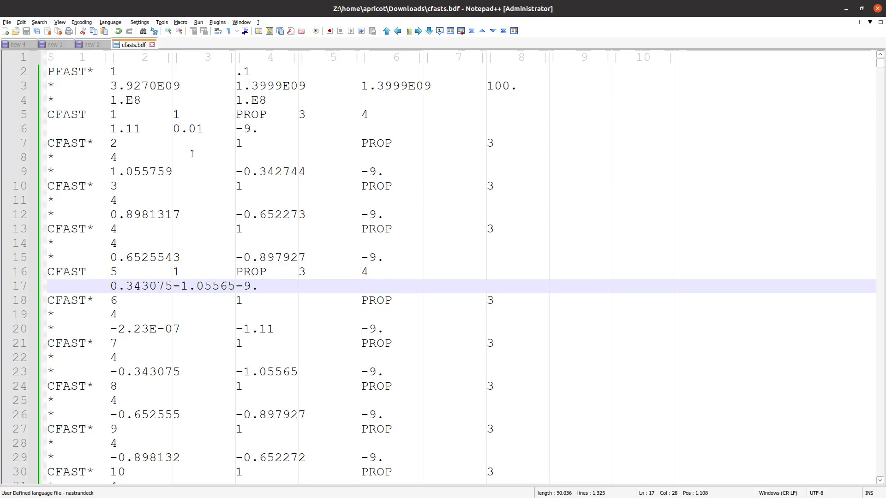
{"action": "left_click", "coordinate": [191, 153]}
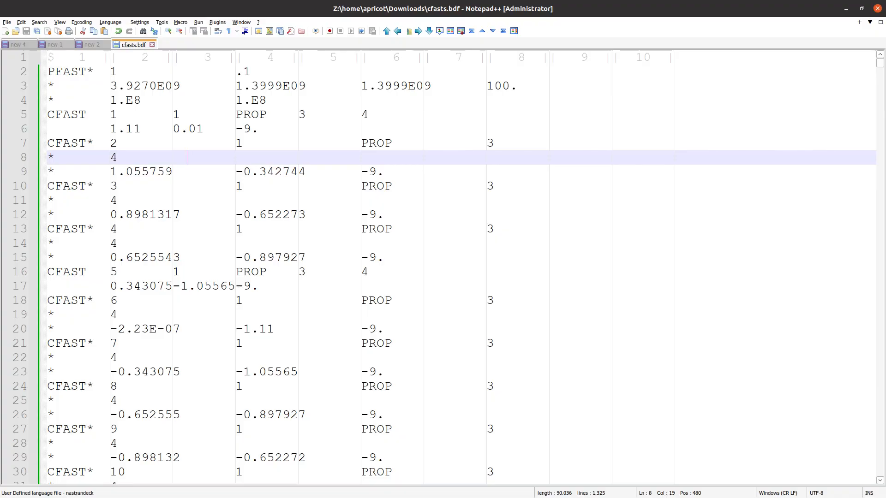
{"action": "key", "text": "alt+Tab"}
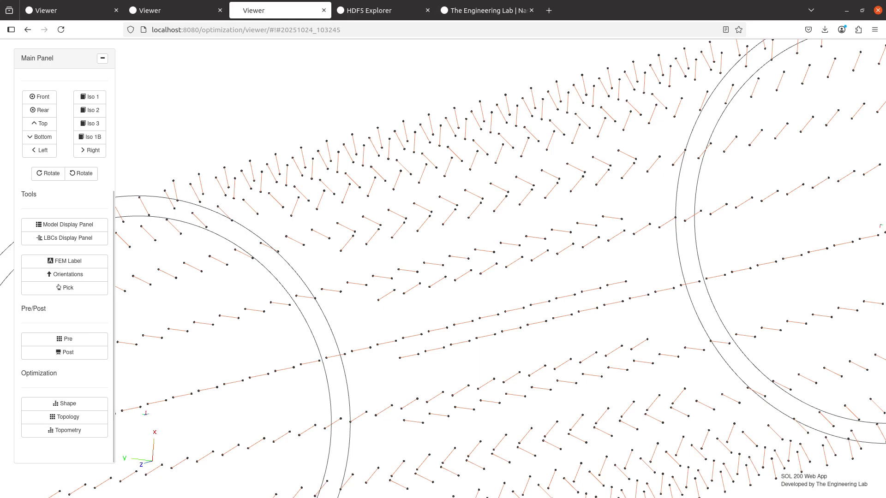
{"action": "key", "text": "alt+Tab"}
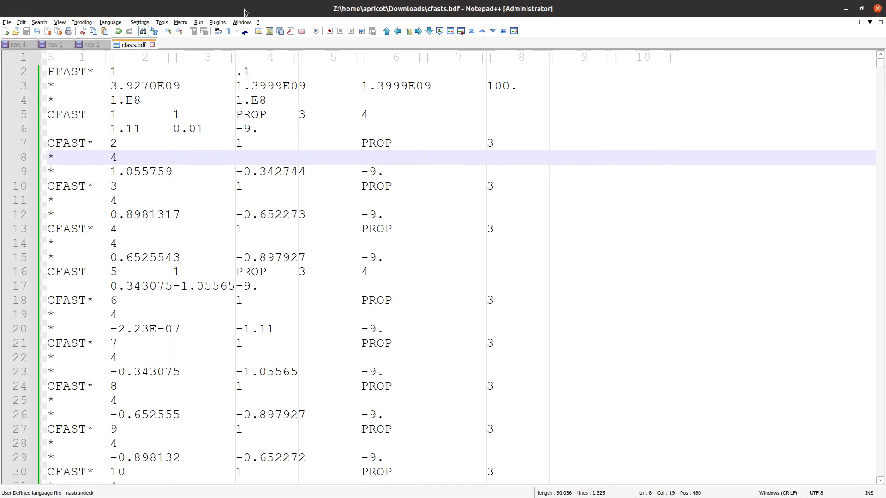
{"action": "key", "text": "alt+Tab"}
{"action": "left_click", "coordinate": [98, 226]}
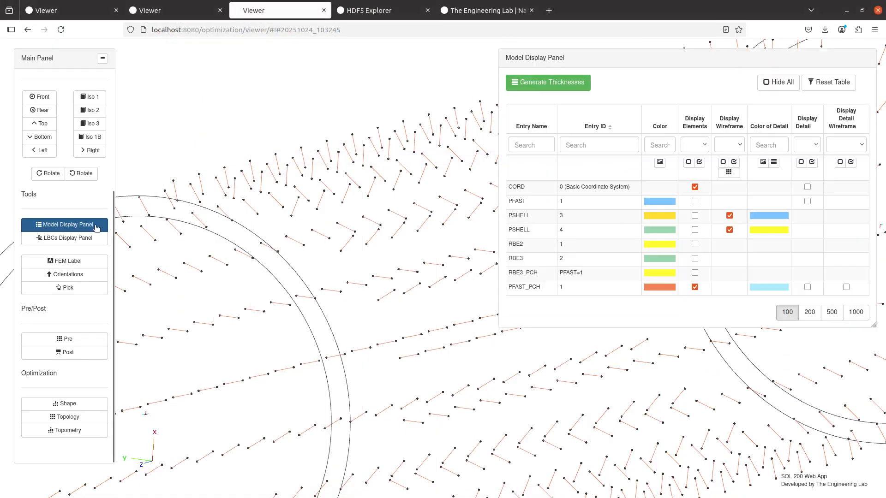
- Display the PSHELL 3 and PSHELL 4 shell elements in wireframe
{"action": "left_click", "coordinate": [695, 215]}
{"action": "left_click", "coordinate": [695, 230]}
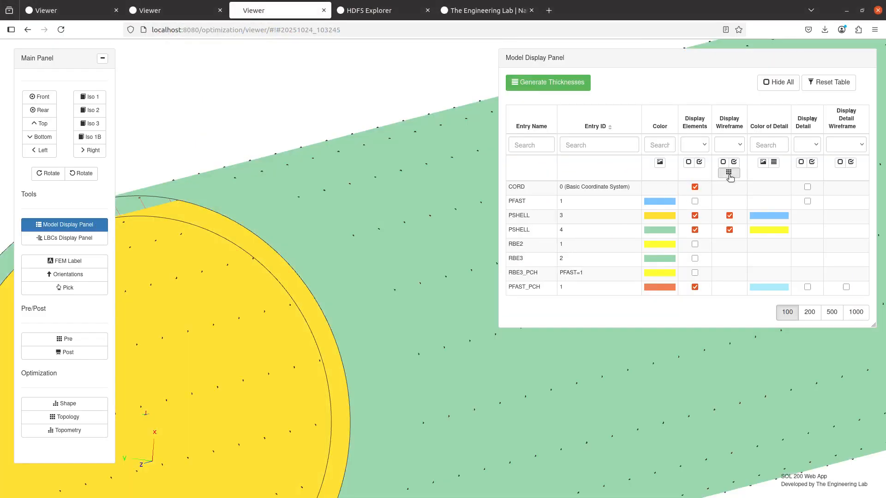
{"action": "left_click", "coordinate": [728, 172]}
{"action": "scroll", "coordinate": [392, 251], "scroll_direction": "down", "scroll_amount": 5}
{"action": "left_click_drag", "start_coordinate": [376, 269], "coordinate": [377, 281]}
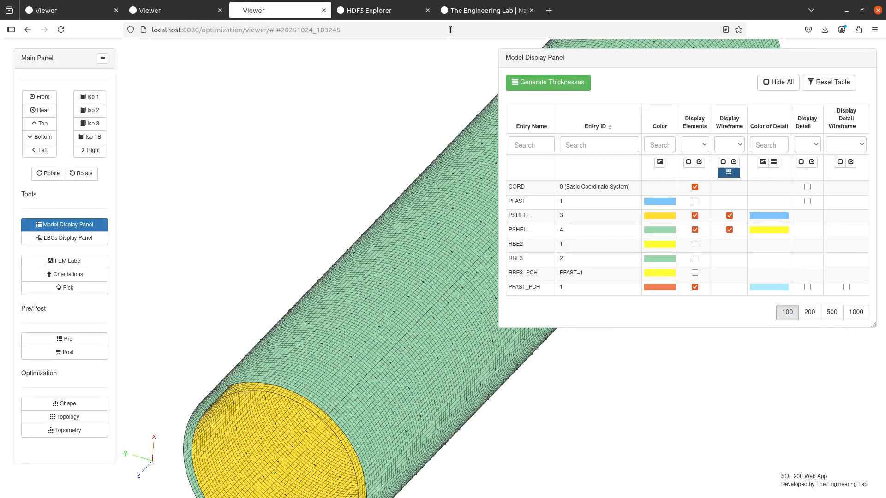
- Rotate and shift the cylinder while consulting The Engineering Lab site, then maximize the Notepad++ notes
{"action": "left_click", "coordinate": [458, 14]}
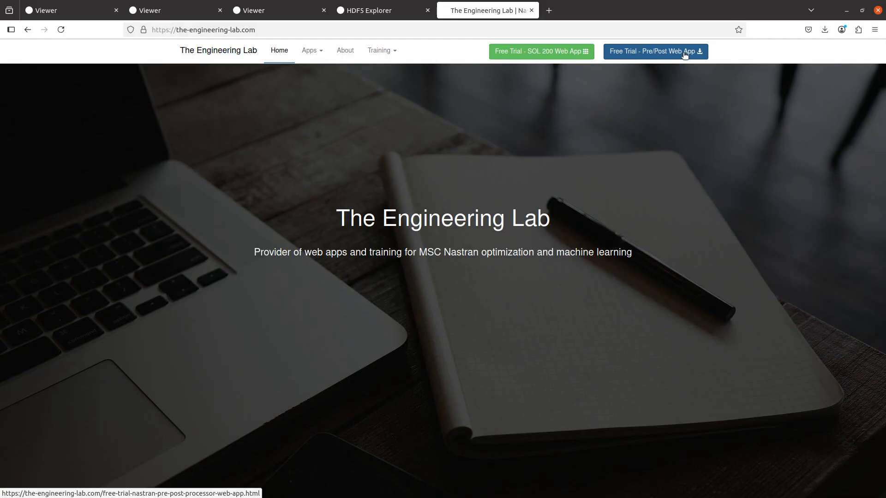
{"action": "left_click", "coordinate": [292, 12]}
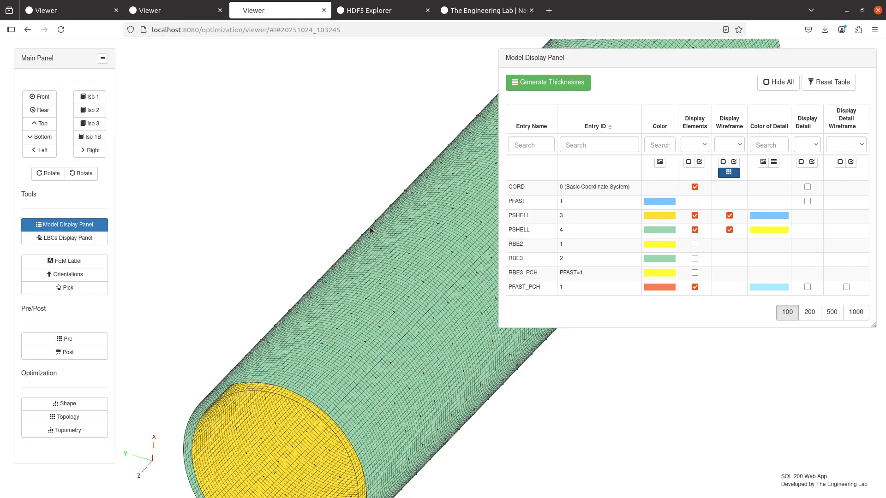
{"action": "left_click_drag", "start_coordinate": [370, 229], "coordinate": [368, 271]}
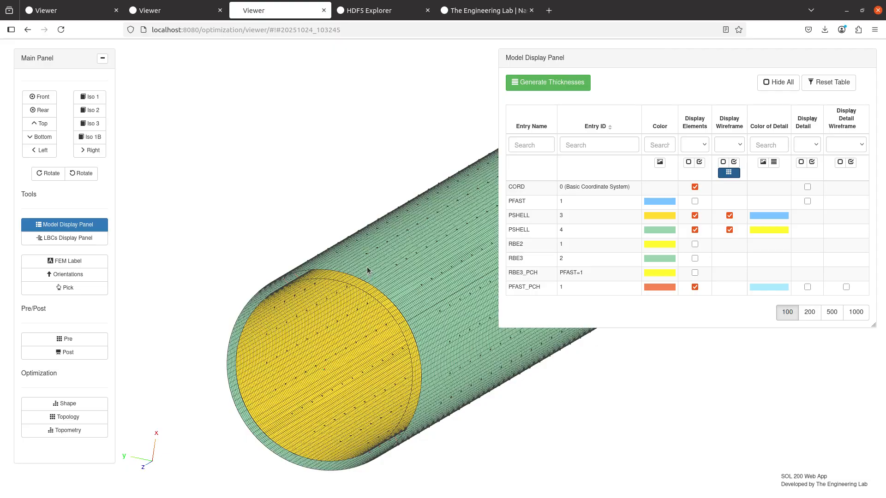
{"action": "left_click", "coordinate": [488, 11]}
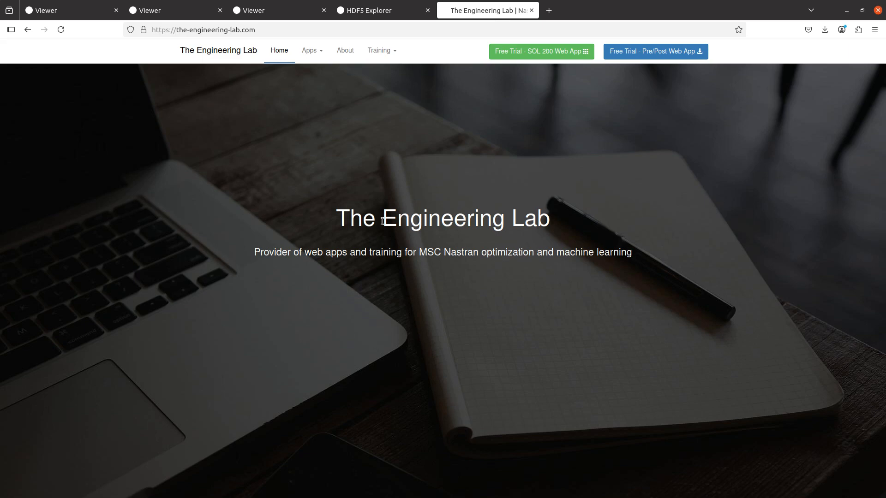
{"action": "left_click", "coordinate": [260, 11]}
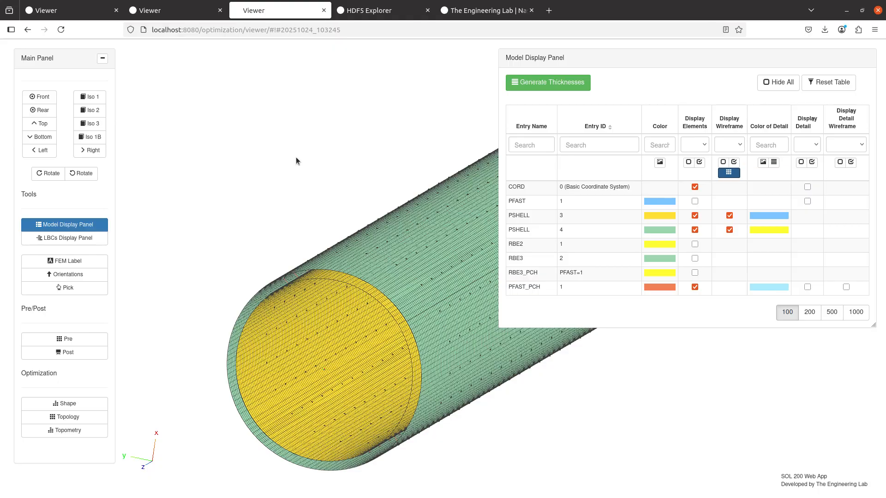
{"action": "left_click_drag", "start_coordinate": [296, 161], "coordinate": [201, 239]}
{"action": "left_click", "coordinate": [458, 13]}
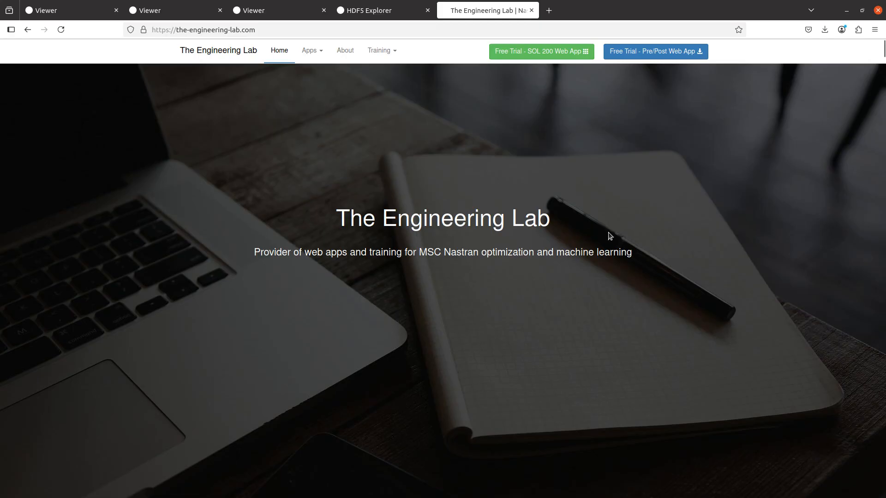
{"action": "left_click", "coordinate": [278, 18]}
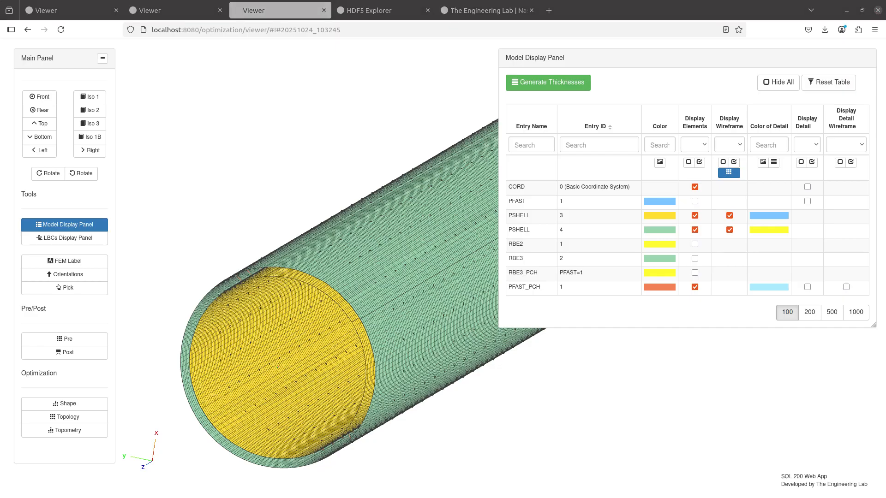
{"action": "left_click_drag", "start_coordinate": [885, 138], "coordinate": [369, 0]}
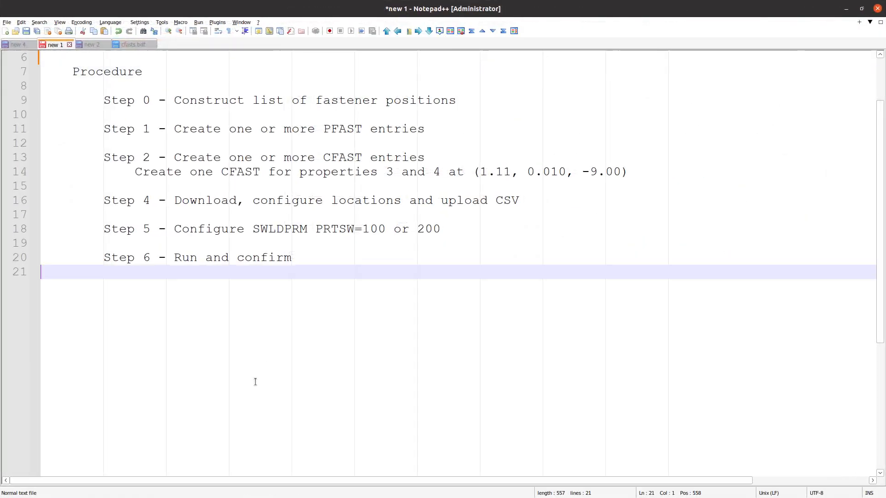
- Add the presenter's contact e-mail address as a new line below 'Step 6 - Run and confirm'
{"action": "key", "text": "Return"}
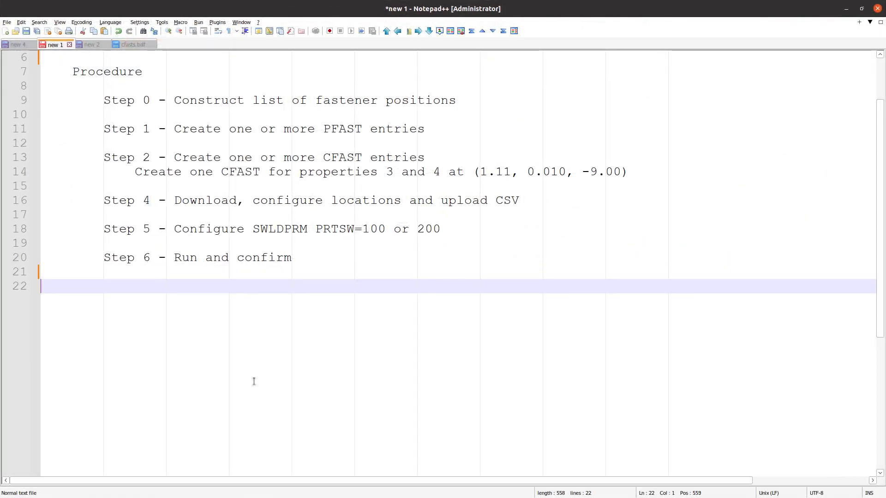
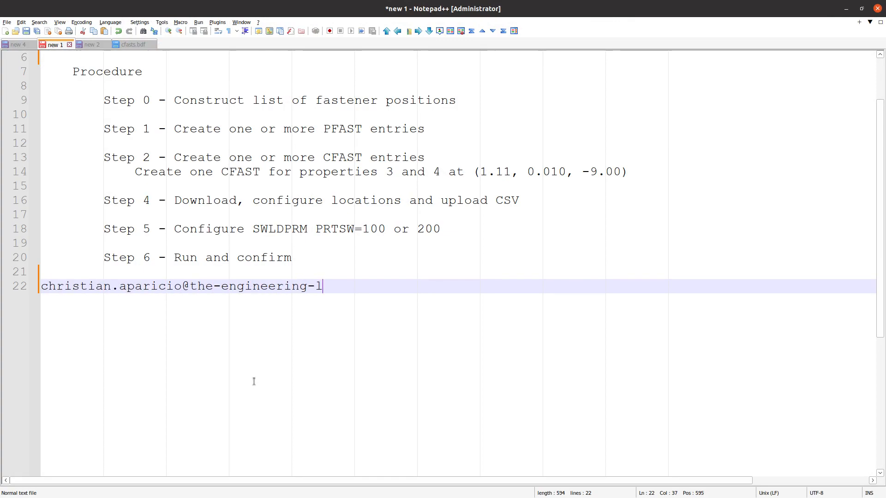
{"action": "key", "text": "Return"}
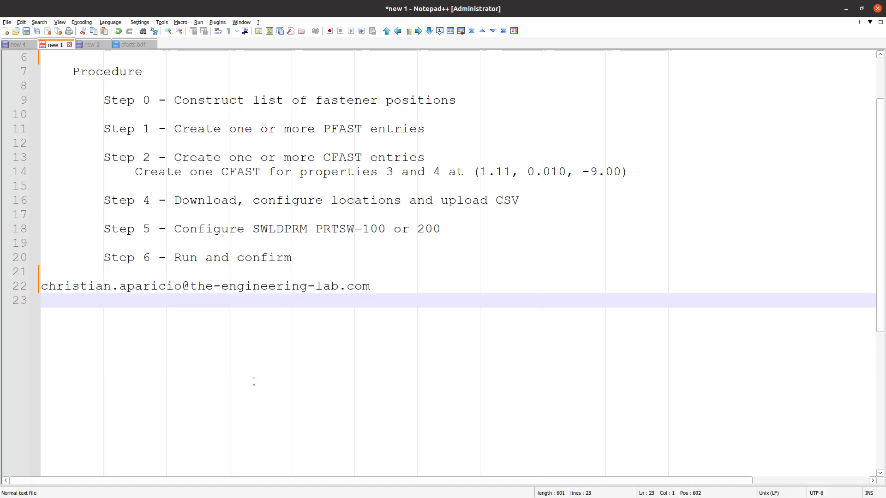
{"action": "scroll", "coordinate": [326, 391], "scroll_direction": "up", "scroll_amount": 2}
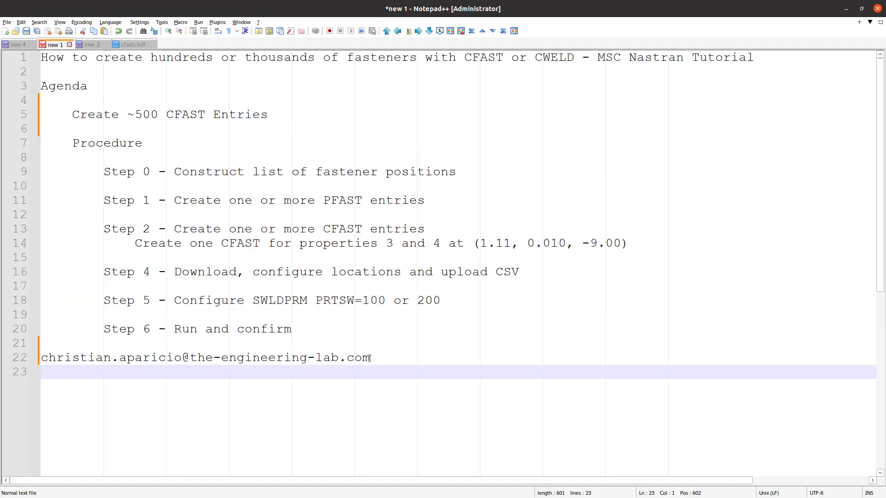